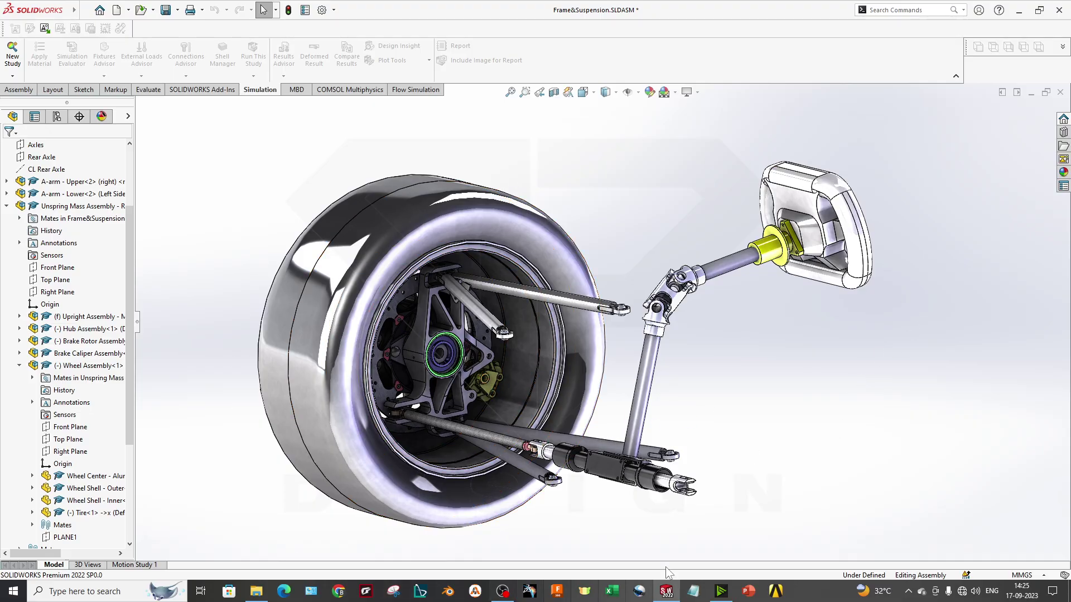
Examine the wheel's interior, including the upright, hub, brake rotor, caliper and suspension arms, from several angles.
{"action": "scroll", "coordinate": [520, 369], "scroll_direction": "down", "scroll_amount": 1}
{"action": "middle_click_drag", "start_coordinate": [330, 337], "coordinate": [341, 303]}
{"action": "scroll", "coordinate": [351, 300], "scroll_direction": "down", "scroll_amount": 2}
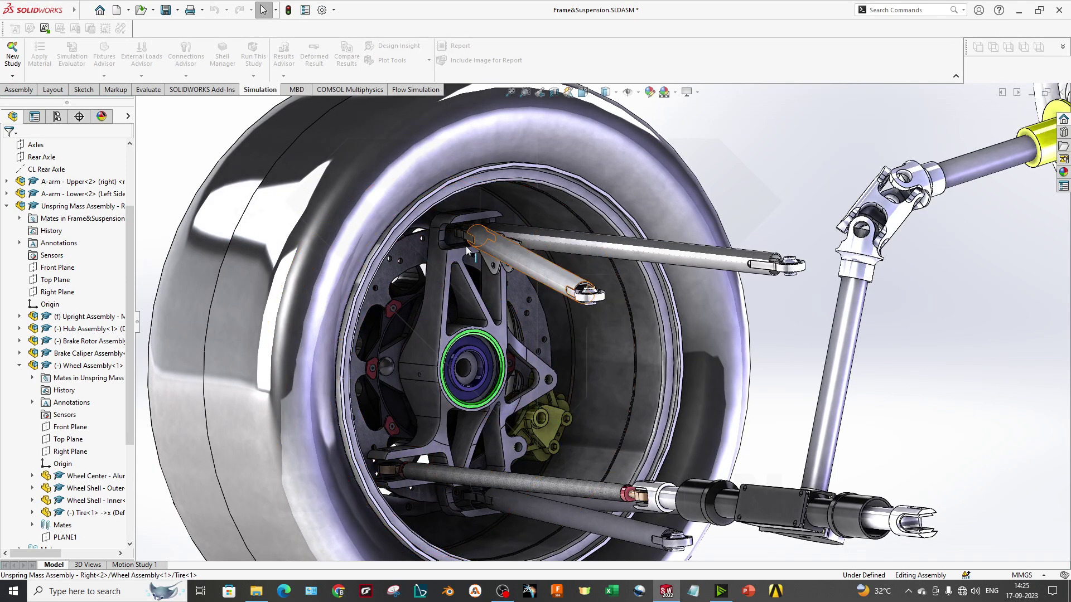
{"action": "scroll", "coordinate": [465, 499], "scroll_direction": "up", "scroll_amount": 2}
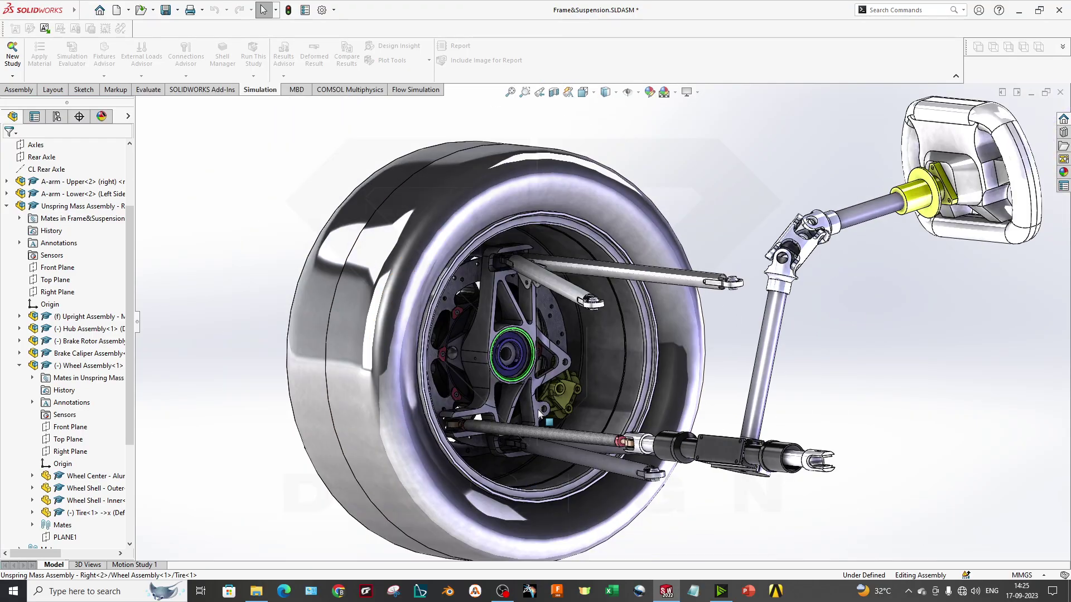
{"action": "middle_click_drag", "start_coordinate": [591, 449], "coordinate": [654, 440]}
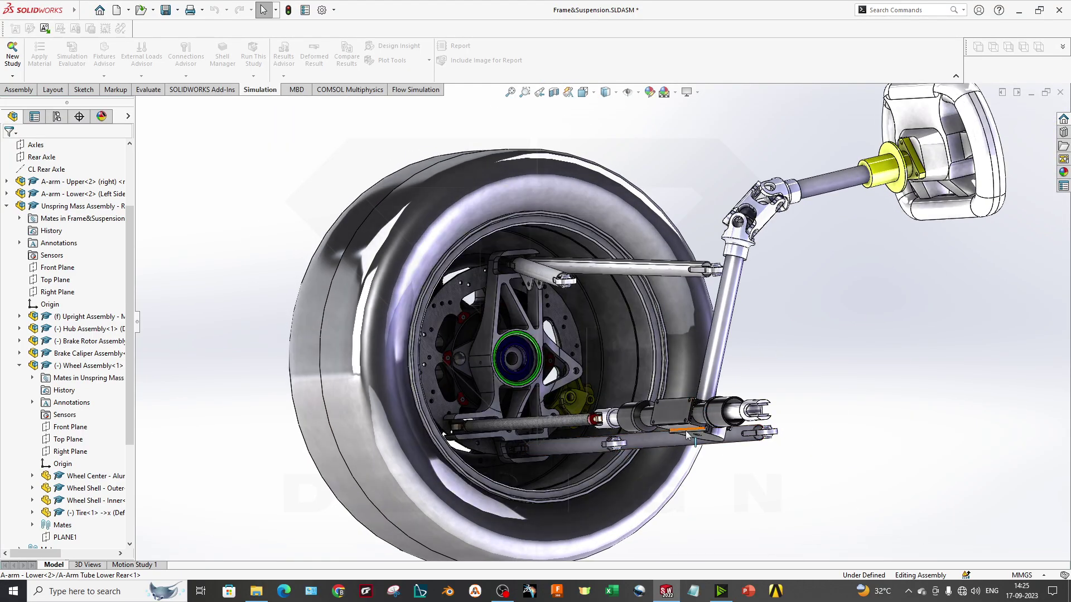
{"action": "scroll", "coordinate": [683, 360], "scroll_direction": "down", "scroll_amount": 2}
{"action": "scroll", "coordinate": [641, 368], "scroll_direction": "up", "scroll_amount": 3}
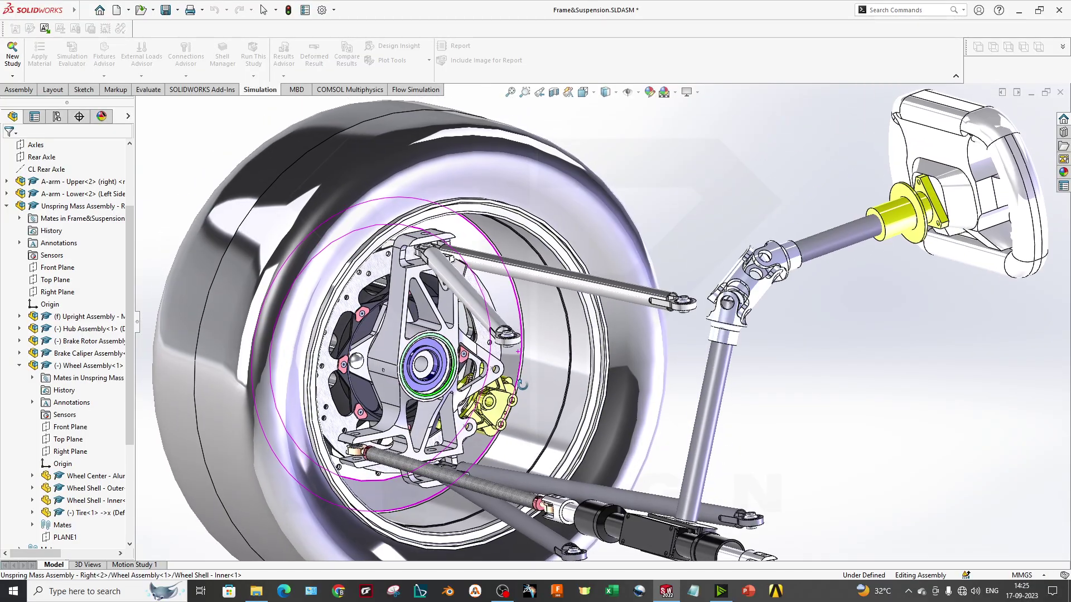
{"action": "scroll", "coordinate": [546, 397], "scroll_direction": "down", "scroll_amount": 3}
{"action": "scroll", "coordinate": [547, 396], "scroll_direction": "up", "scroll_amount": 1}
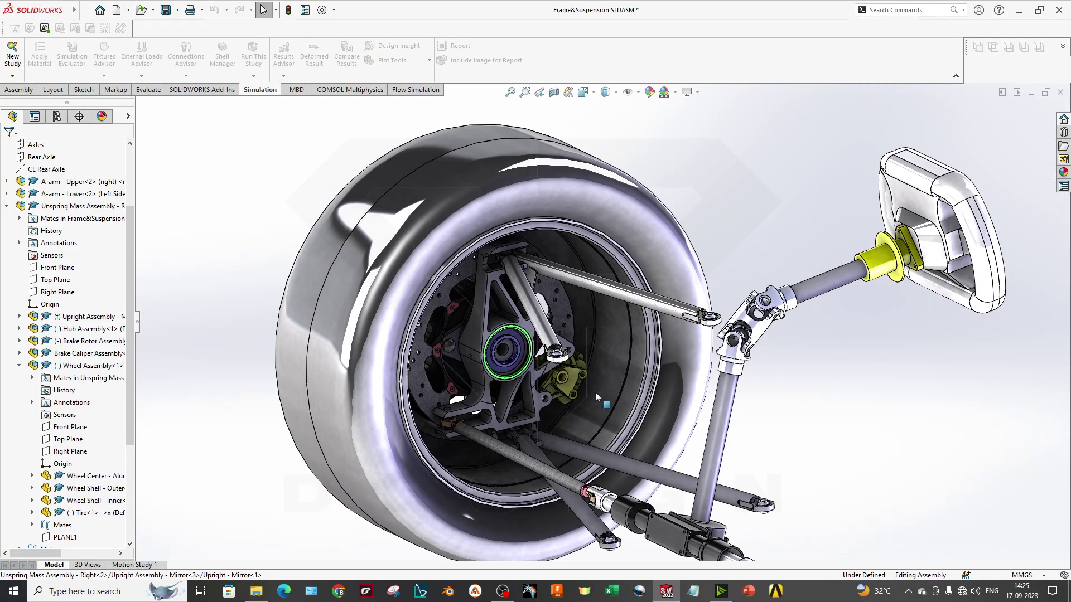
{"action": "scroll", "coordinate": [595, 392], "scroll_direction": "down", "scroll_amount": 4}
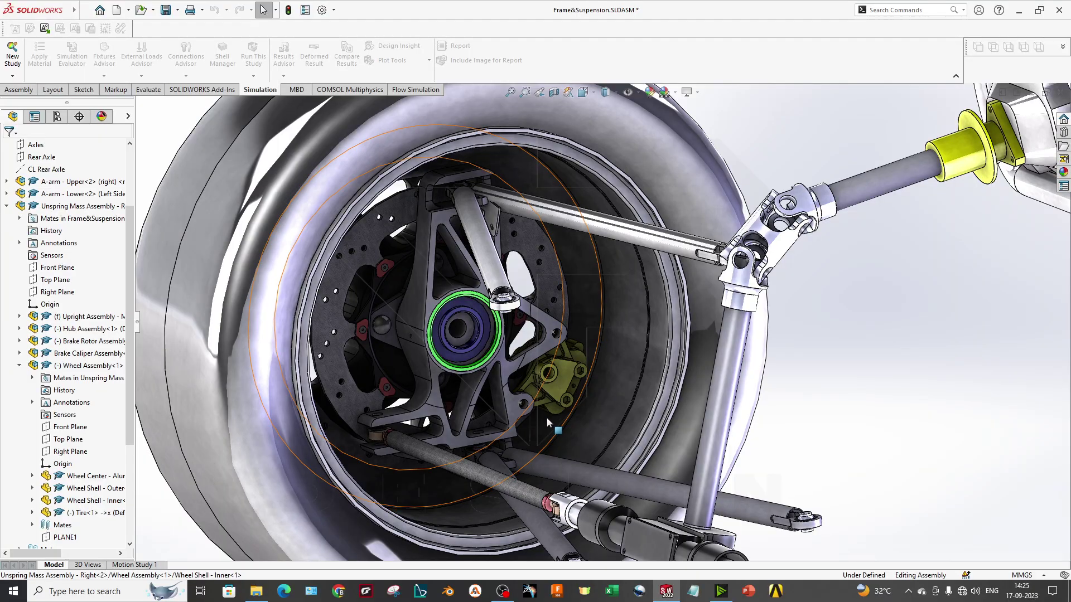
{"action": "middle_click_drag", "start_coordinate": [546, 417], "coordinate": [564, 371]}
{"action": "scroll", "coordinate": [563, 372], "scroll_direction": "up", "scroll_amount": 2}
{"action": "scroll", "coordinate": [562, 372], "scroll_direction": "down", "scroll_amount": 2}
{"action": "scroll", "coordinate": [563, 373], "scroll_direction": "up", "scroll_amount": 2}
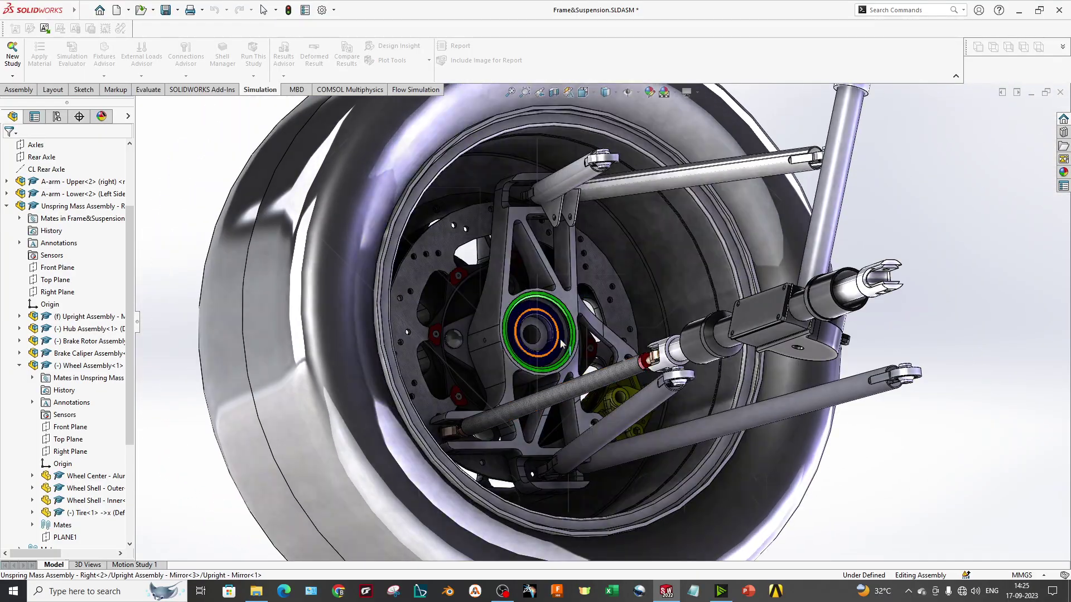
{"action": "scroll", "coordinate": [478, 381], "scroll_direction": "down", "scroll_amount": 3}
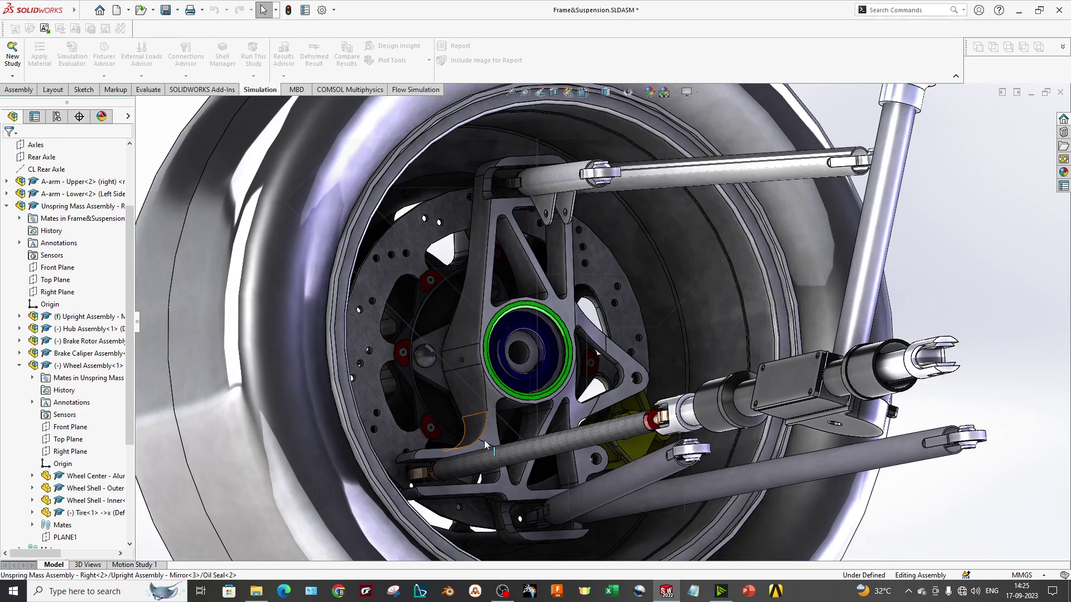
{"action": "middle_click_drag", "start_coordinate": [533, 425], "coordinate": [542, 438]}
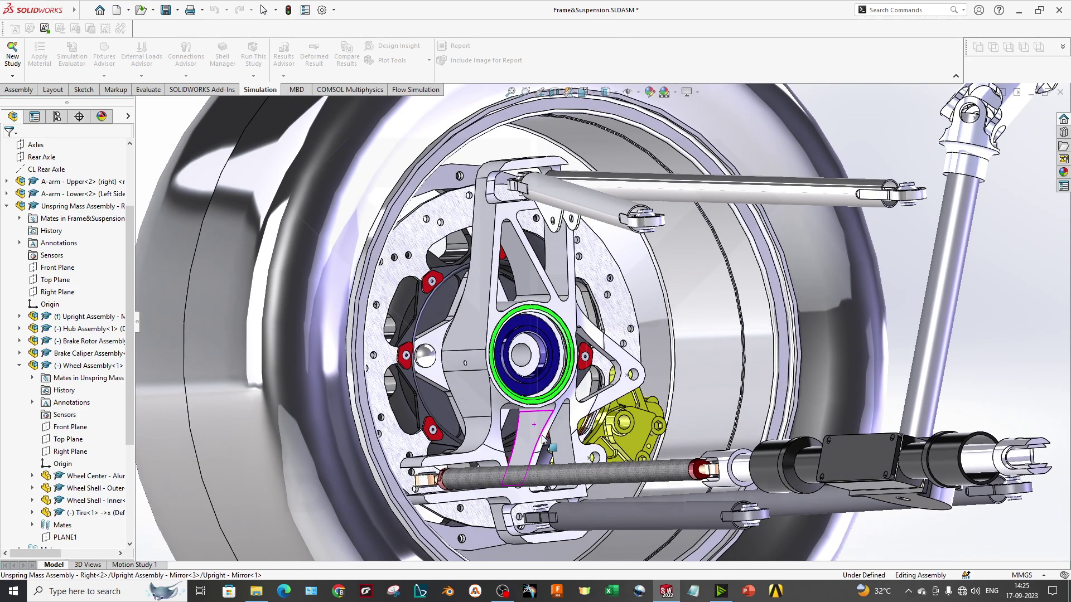
Highlight the upright inside the wheel and inspect how it sits between the suspension arms and tie rod.
{"action": "left_click", "coordinate": [467, 305]}
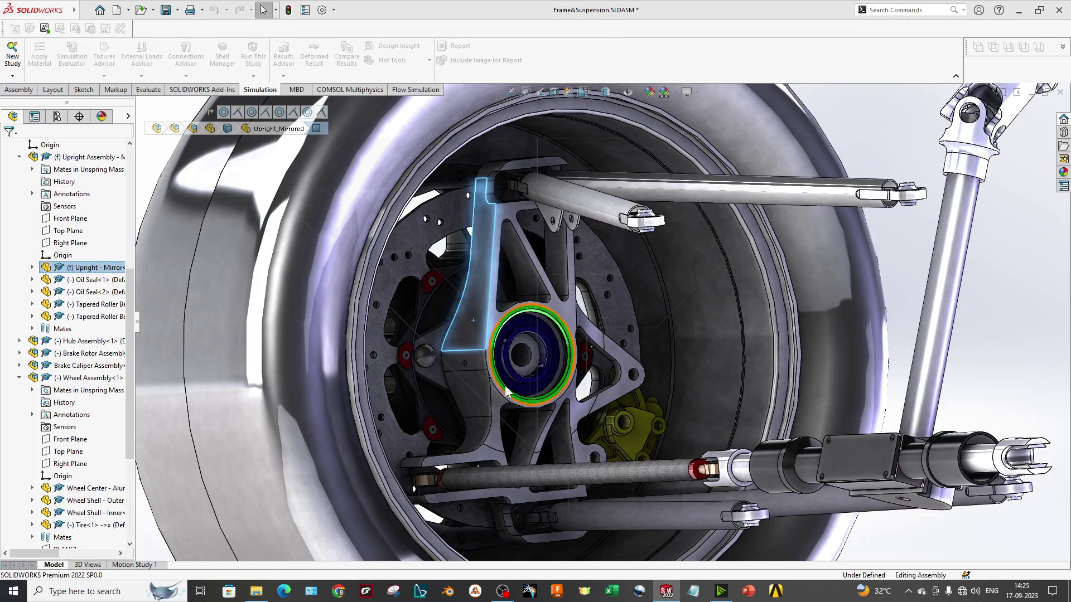
{"action": "scroll", "coordinate": [506, 392], "scroll_direction": "up", "scroll_amount": 3}
{"action": "left_click", "coordinate": [871, 349]}
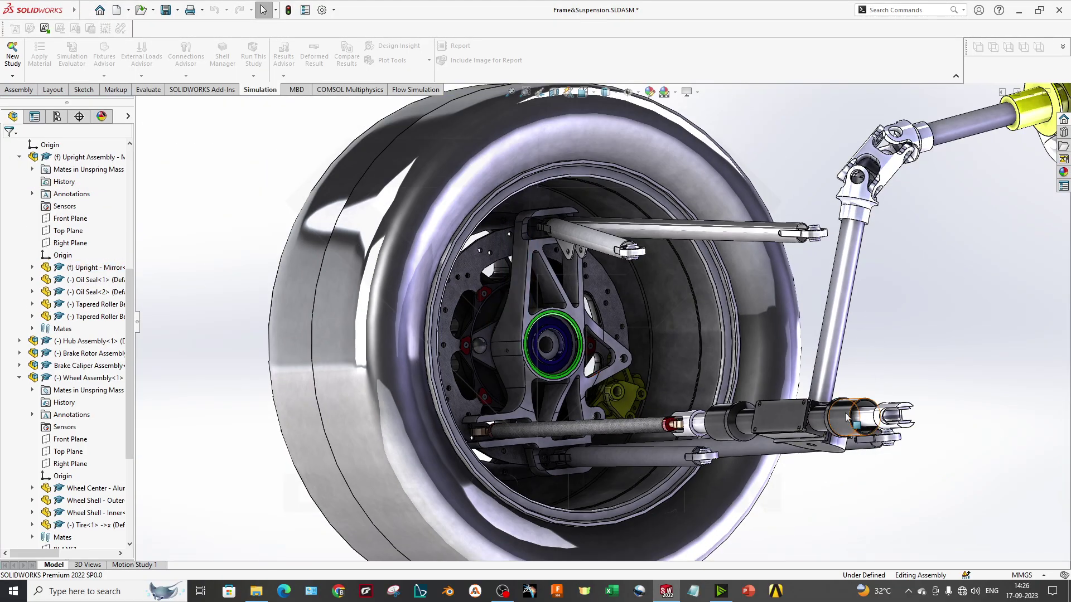
{"action": "middle_click_drag", "start_coordinate": [570, 356], "coordinate": [579, 360]}
{"action": "left_click", "coordinate": [539, 255]}
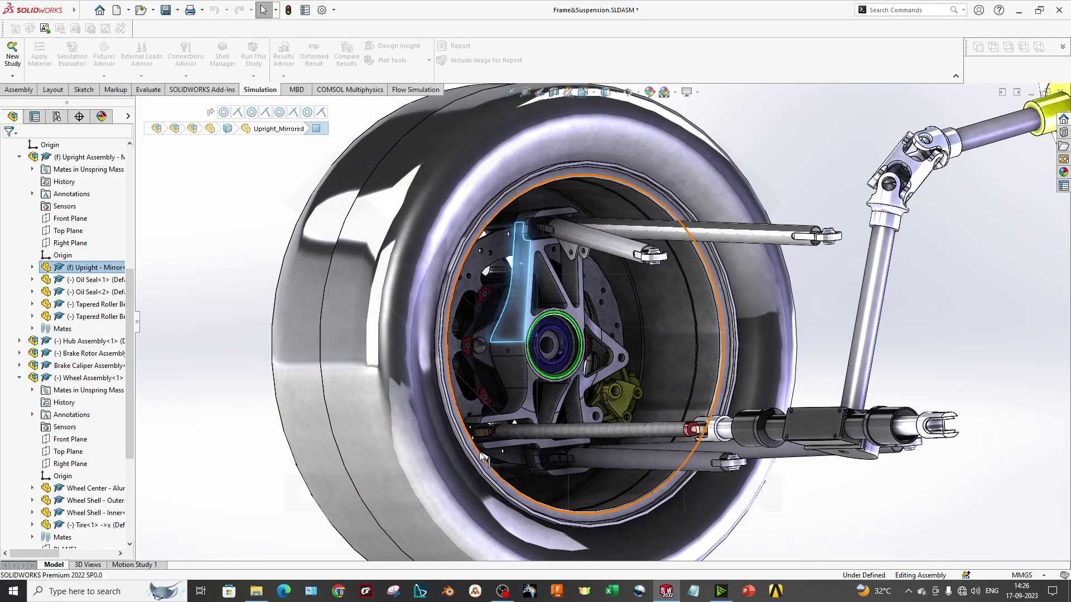
{"action": "scroll", "coordinate": [581, 319], "scroll_direction": "up", "scroll_amount": 1}
{"action": "middle_click_drag", "start_coordinate": [581, 319], "coordinate": [599, 356]}
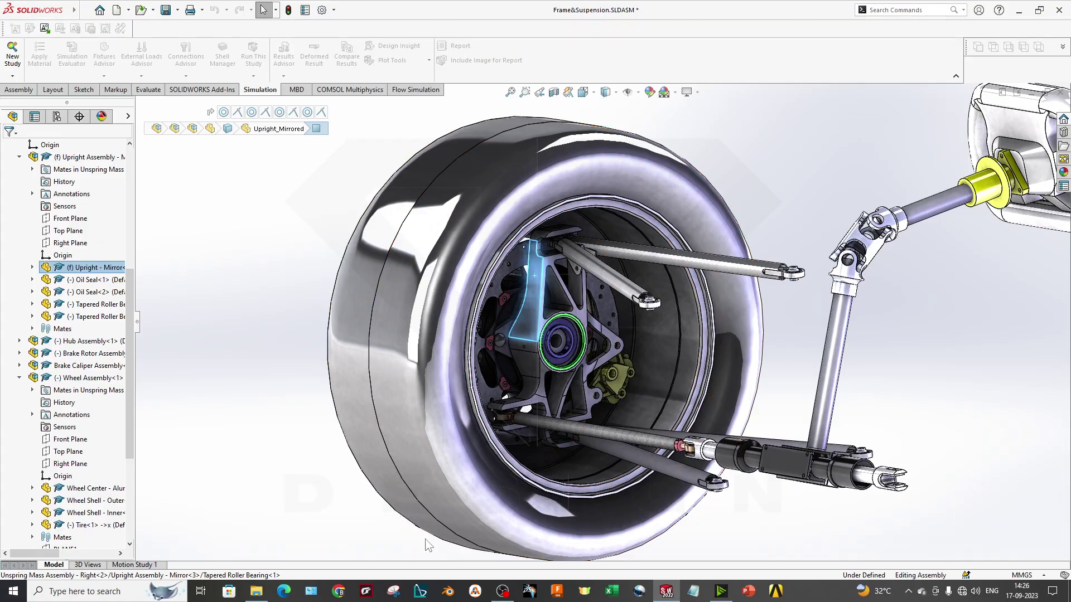
{"action": "scroll", "coordinate": [585, 318], "scroll_direction": "up", "scroll_amount": 3}
{"action": "scroll", "coordinate": [717, 301], "scroll_direction": "down", "scroll_amount": 2}
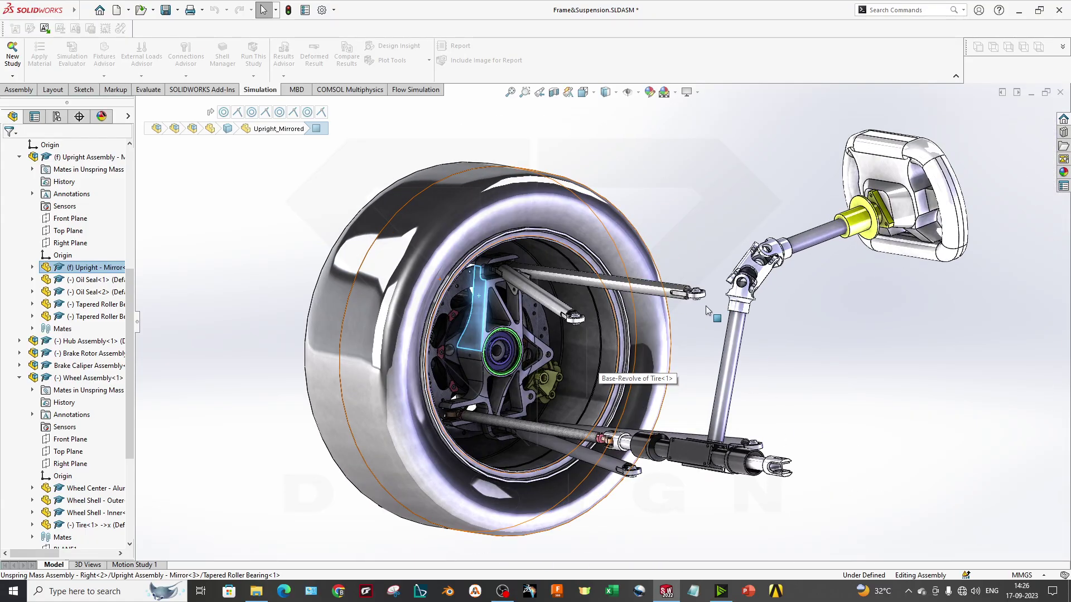
{"action": "left_click", "coordinate": [690, 353]}
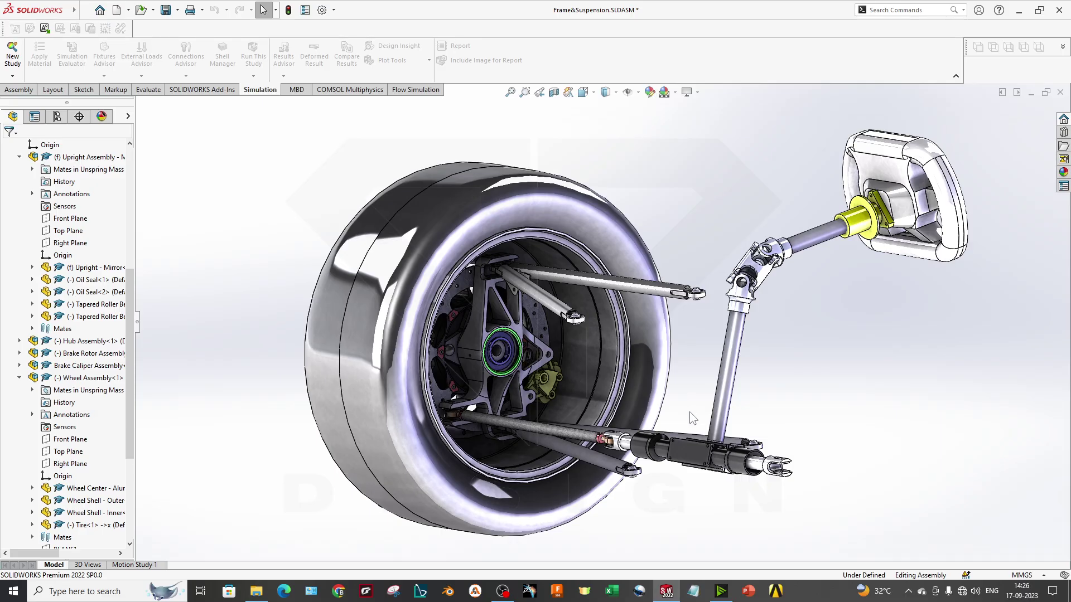
Examine the whole wheel, suspension and steering assembly, from the upright across to the steering wheel.
{"action": "scroll", "coordinate": [667, 242], "scroll_direction": "up", "scroll_amount": 4}
{"action": "scroll", "coordinate": [646, 266], "scroll_direction": "down", "scroll_amount": 3}
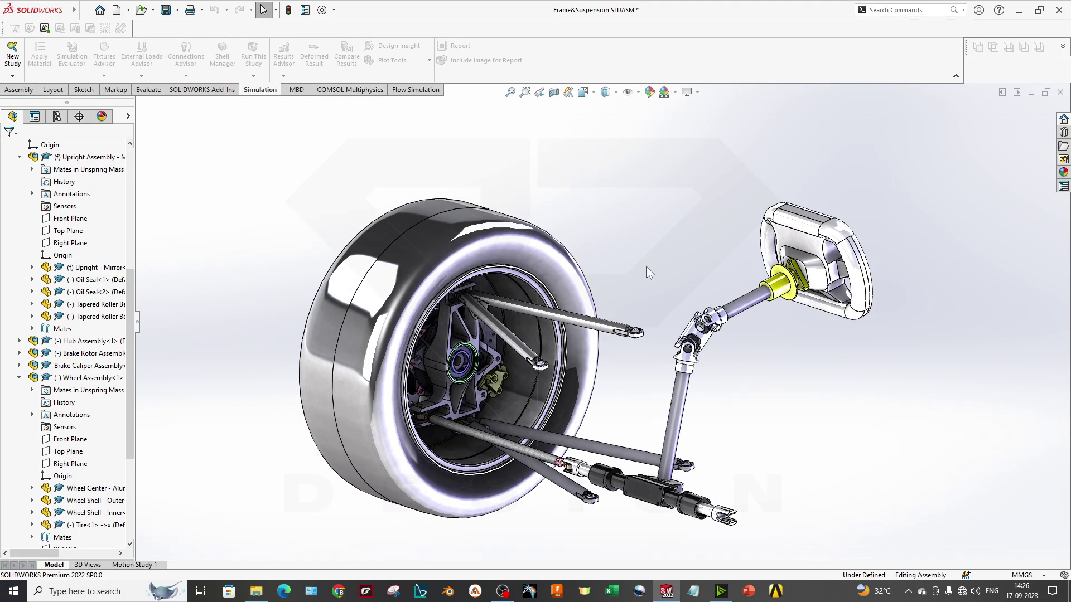
{"action": "mouse_move", "coordinate": [646, 266]}
{"action": "middle_mouse_down"}
{"action": "mouse_move", "coordinate": [641, 249]}
{"action": "mouse_move", "coordinate": [636, 267]}
{"action": "middle_mouse_up"}
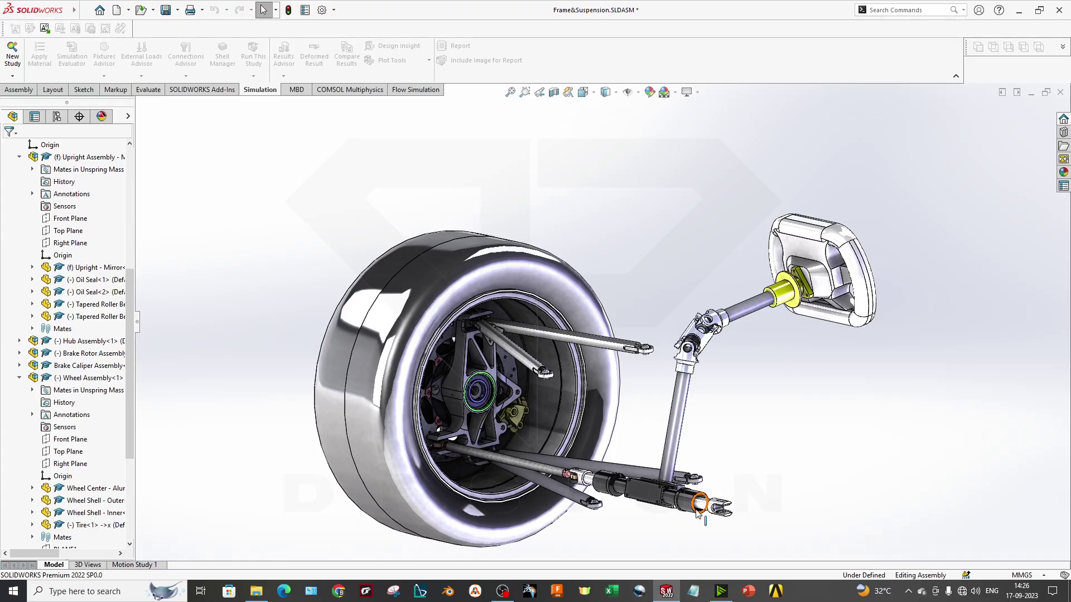
{"action": "middle_click_drag", "start_coordinate": [477, 410], "coordinate": [377, 323]}
{"action": "scroll", "coordinate": [499, 406], "scroll_direction": "down", "scroll_amount": 3}
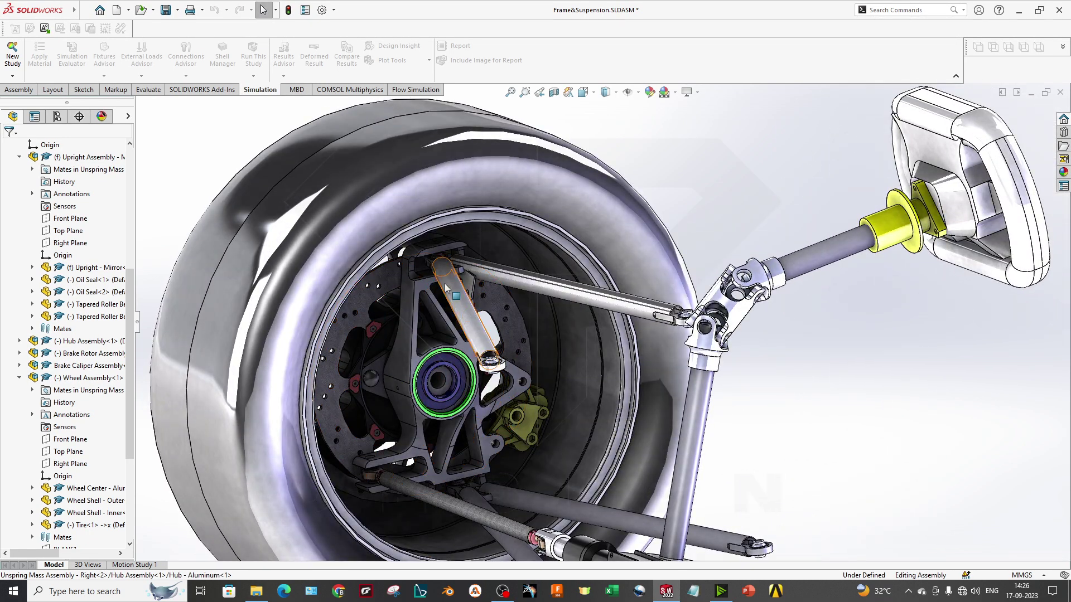
{"action": "scroll", "coordinate": [624, 403], "scroll_direction": "up", "scroll_amount": 1}
{"action": "middle_click_drag", "start_coordinate": [627, 401], "coordinate": [647, 381]}
{"action": "scroll", "coordinate": [643, 380], "scroll_direction": "up", "scroll_amount": 3}
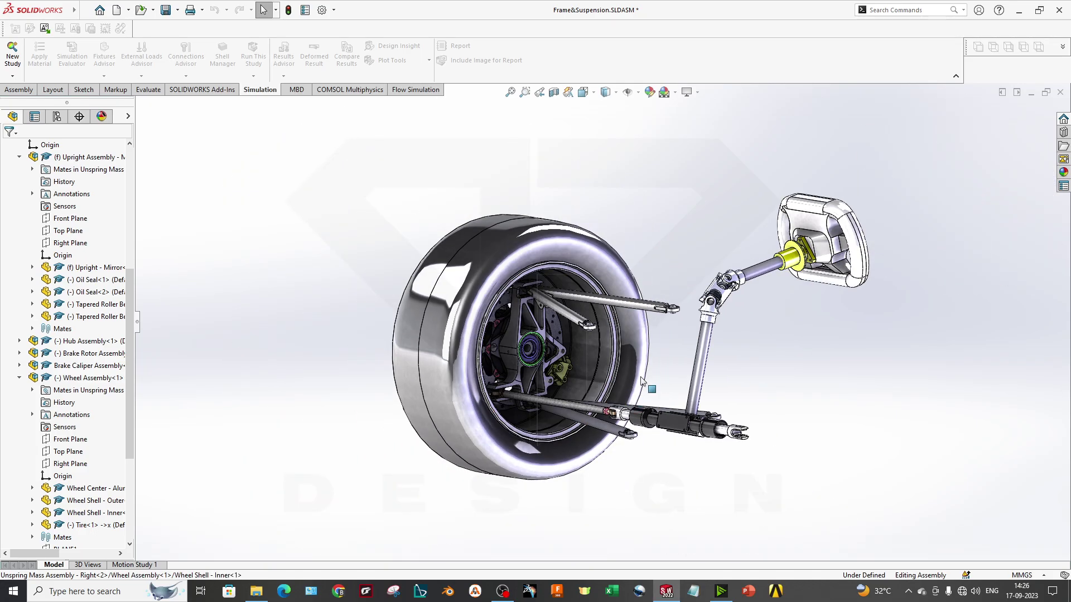
{"action": "scroll", "coordinate": [642, 385], "scroll_direction": "down", "scroll_amount": 1}
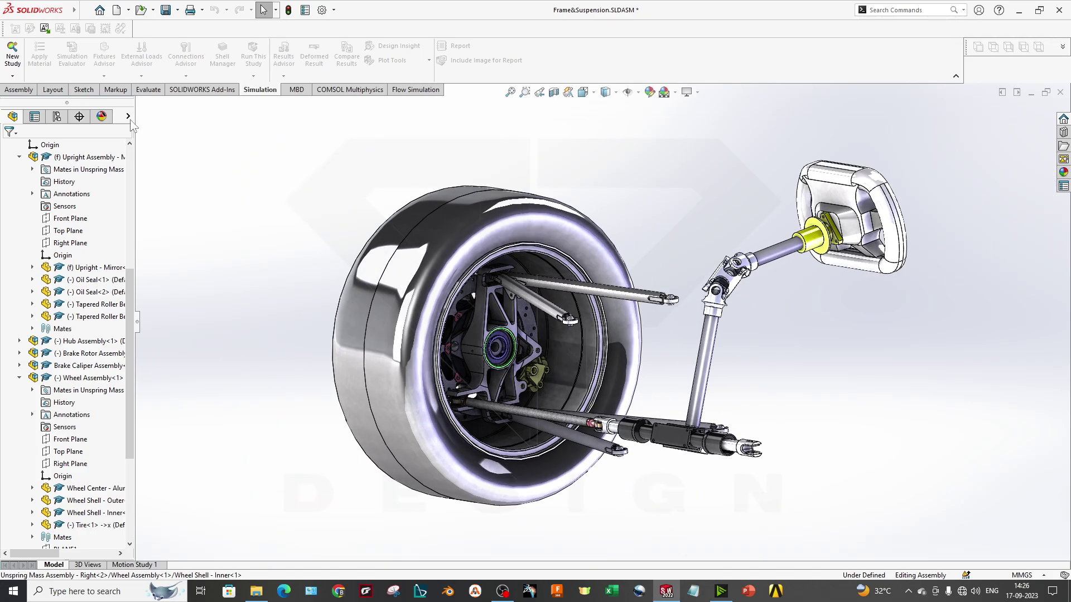
Create a new static simulation study for the assembly and expand its list of parts.
{"action": "left_click", "coordinate": [13, 76]}
{"action": "left_click", "coordinate": [28, 83]}
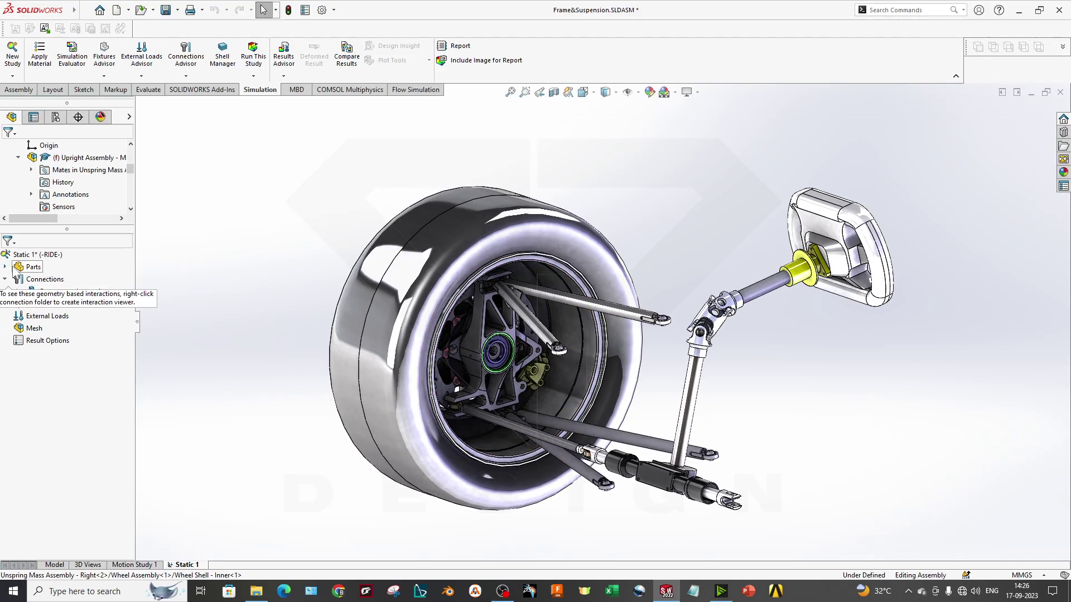
{"action": "left_click", "coordinate": [5, 266]}
{"action": "scroll", "coordinate": [79, 334], "scroll_direction": "down", "scroll_amount": 12}
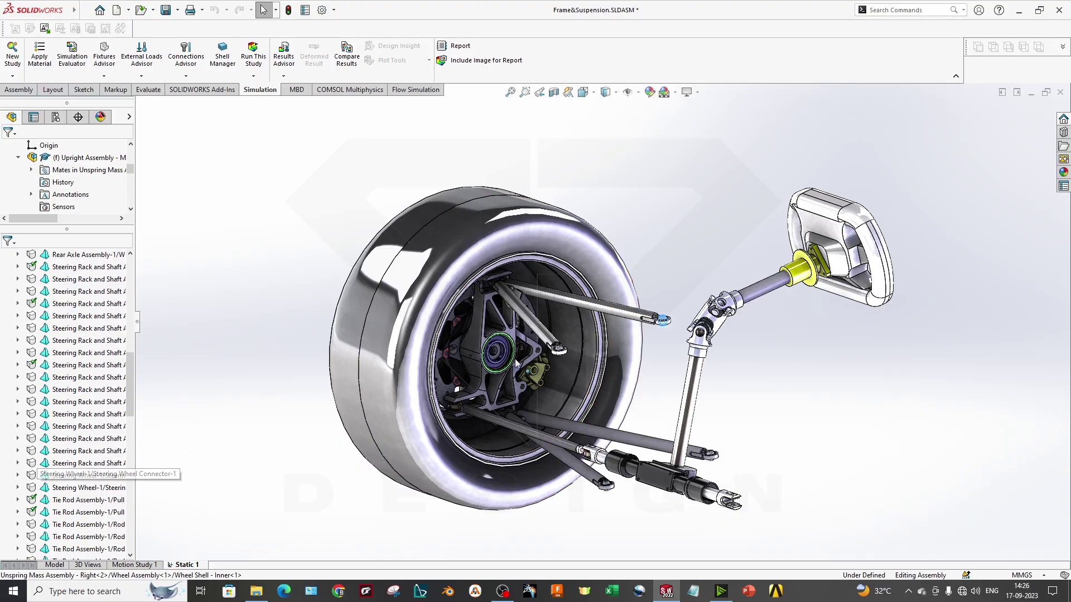
Widen the study tree and locate the upright's entry in the parts list by selecting the mirrored upright in the model.
{"action": "scroll", "coordinate": [491, 357], "scroll_direction": "down", "scroll_amount": 5}
{"action": "middle_click_drag", "start_coordinate": [509, 315], "coordinate": [501, 262]}
{"action": "left_click", "coordinate": [475, 300]}
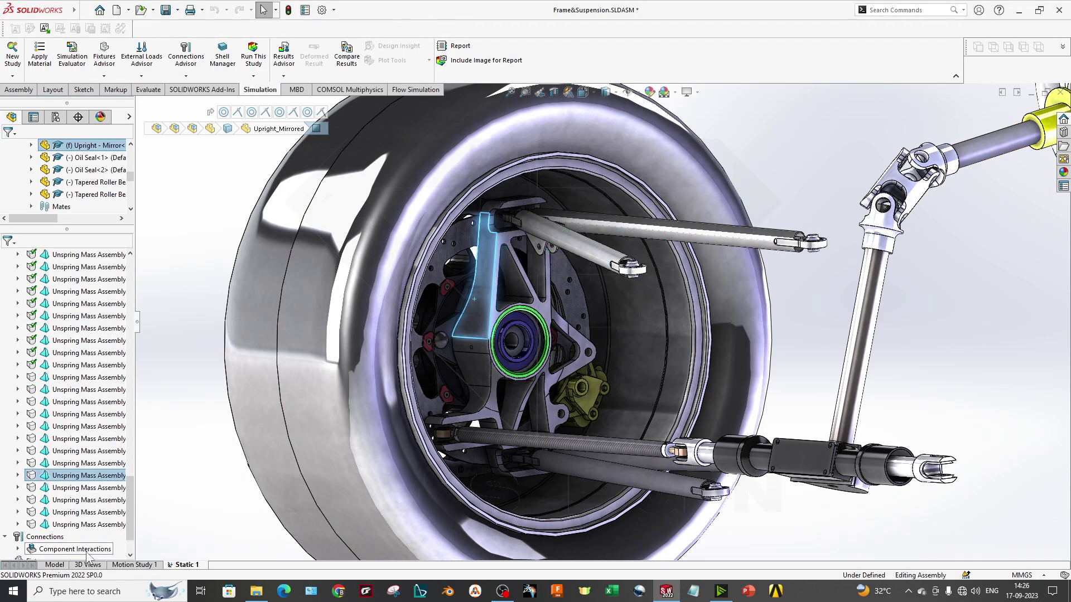
{"action": "left_click", "coordinate": [138, 328]}
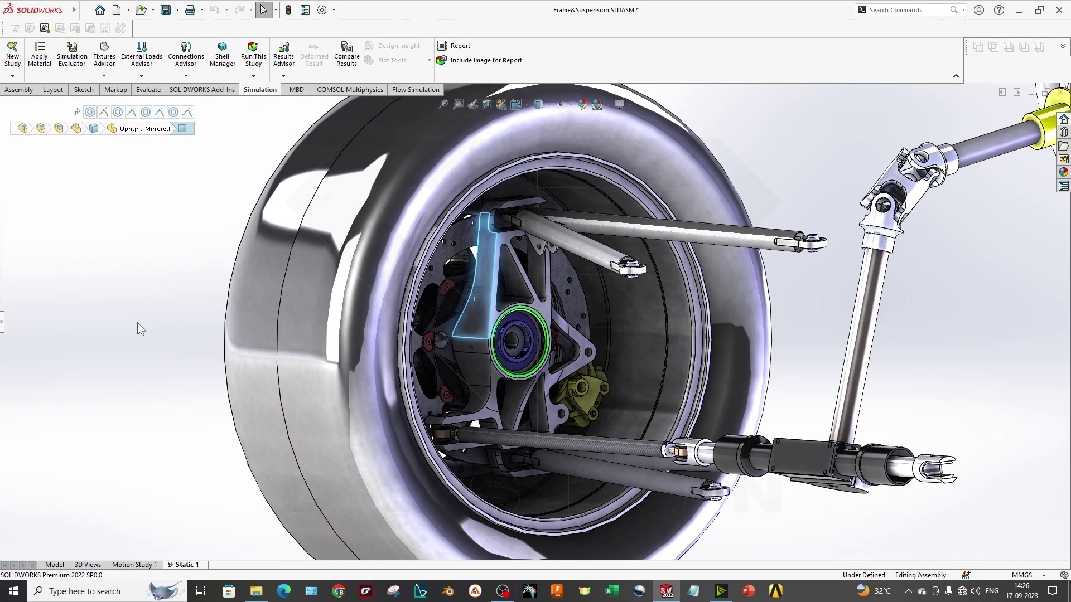
{"action": "left_click", "coordinate": [1, 316]}
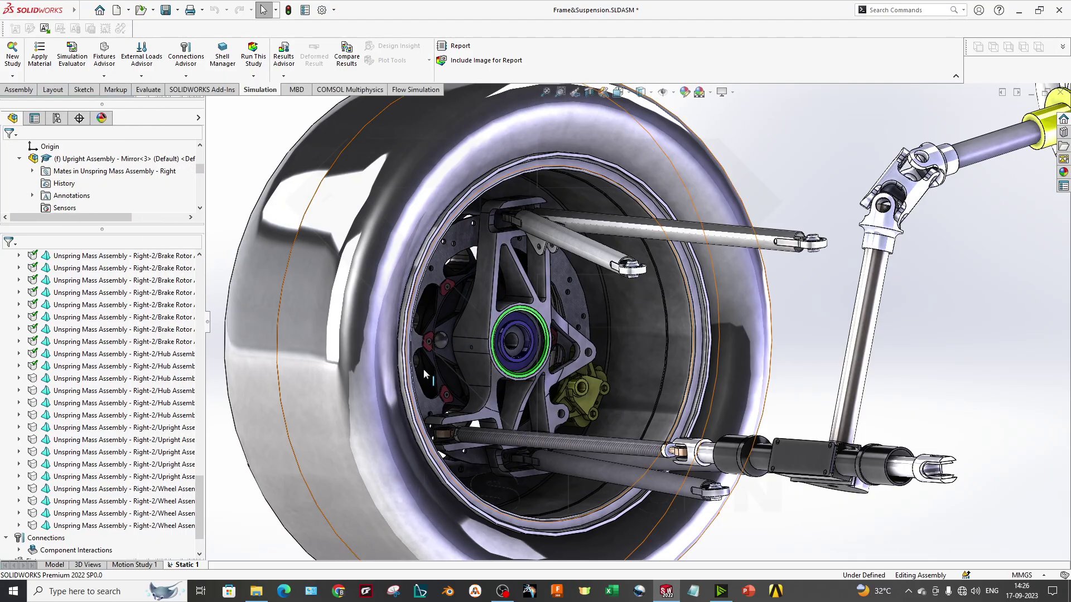
{"action": "left_click", "coordinate": [468, 302]}
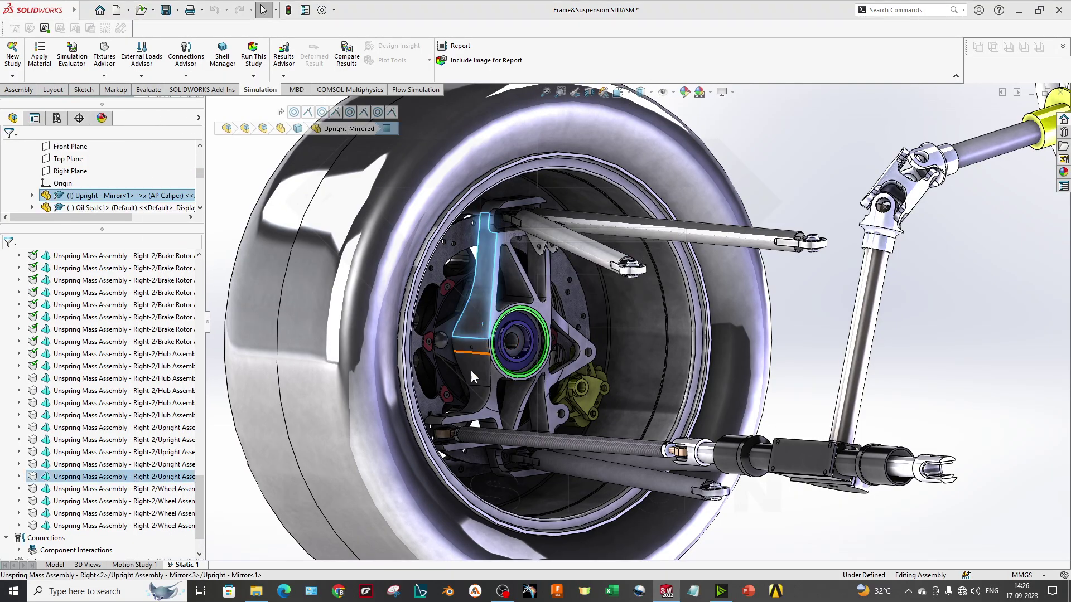
Move the upright part into a new study folder named Upright and check the folder's contents.
{"action": "right_click", "coordinate": [156, 478]}
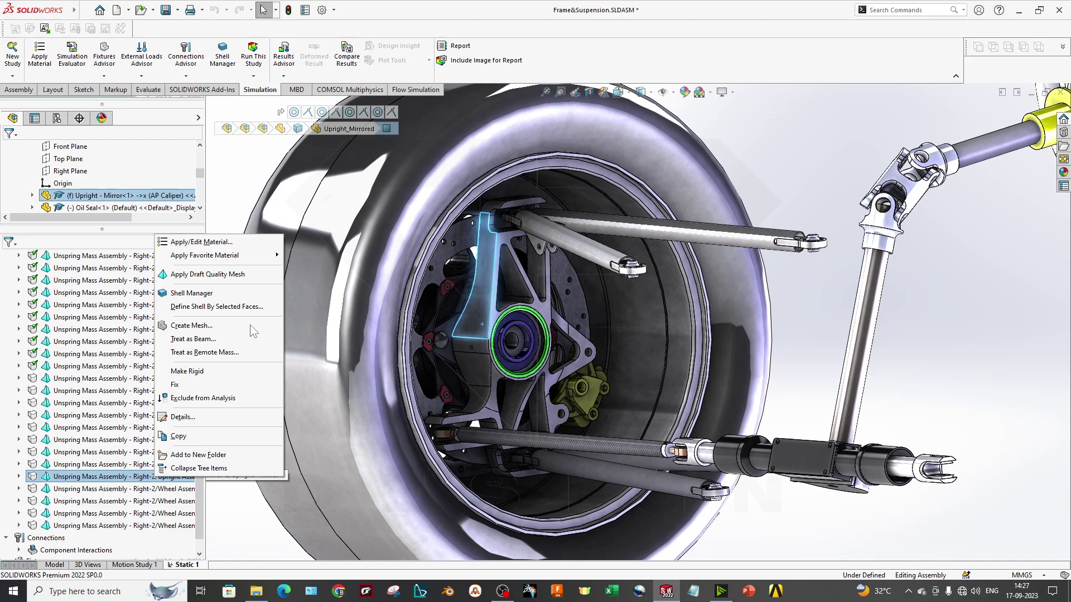
{"action": "left_click", "coordinate": [227, 454]}
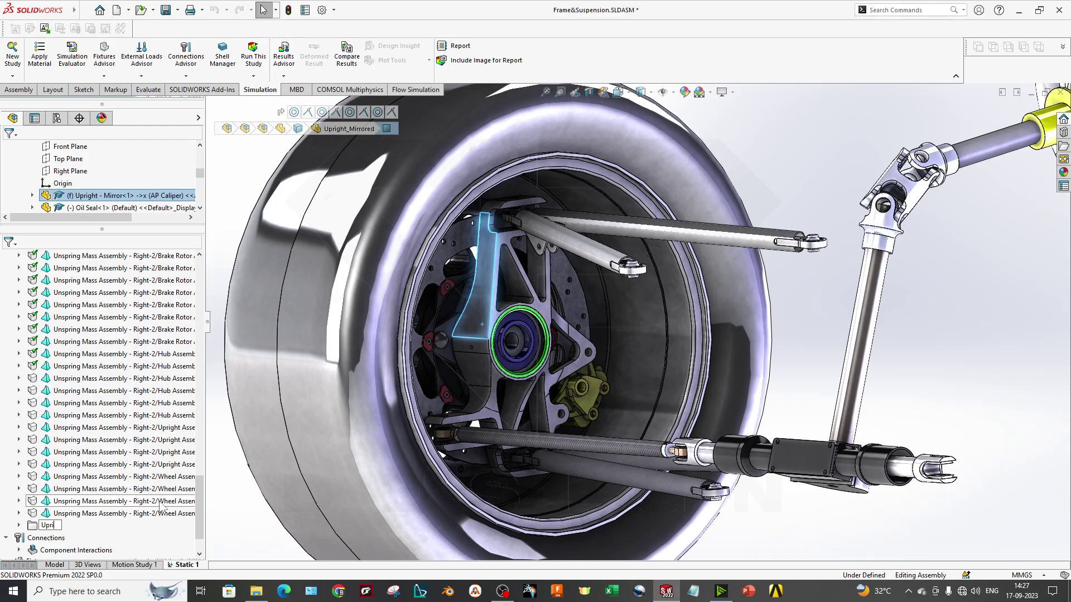
{"action": "key", "text": "Return"}
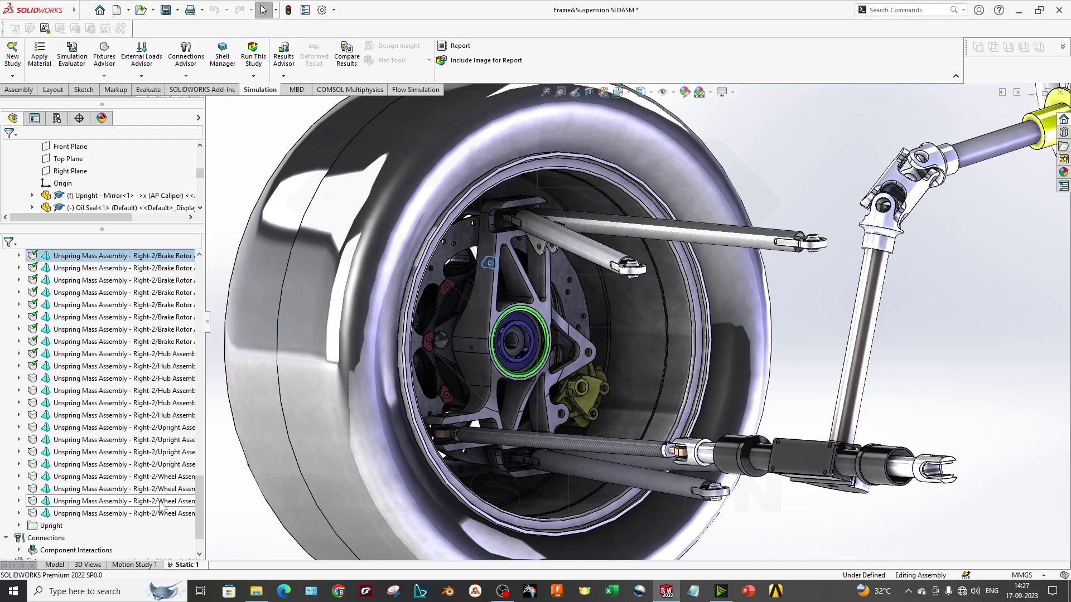
{"action": "left_click", "coordinate": [19, 526]}
{"action": "left_click", "coordinate": [123, 538]}
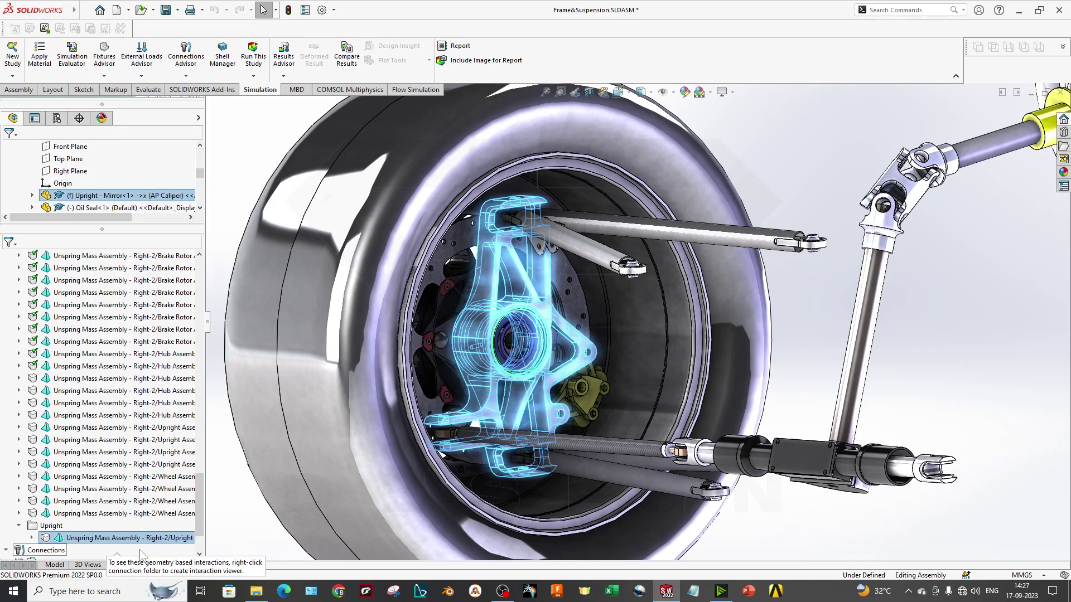
Exclude all study parts outside the Upright folder from the analysis, from A-Arm Spherical Ball-1 through the last wheel shell.
{"action": "scroll", "coordinate": [131, 435], "scroll_direction": "up", "scroll_amount": 8}
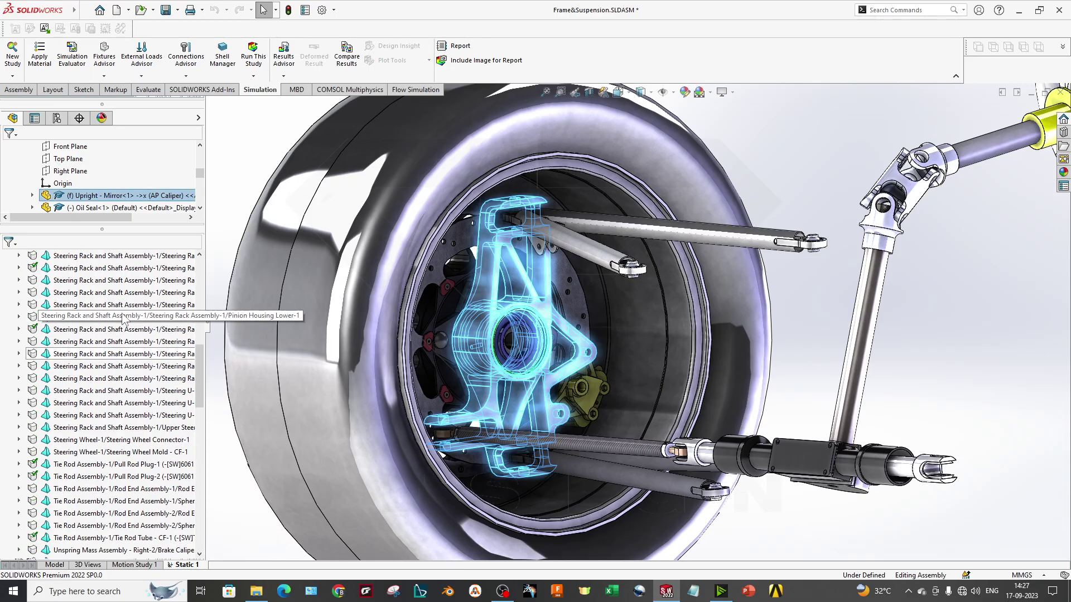
{"action": "scroll", "coordinate": [122, 315], "scroll_direction": "up", "scroll_amount": 12}
{"action": "left_click", "coordinate": [74, 284]}
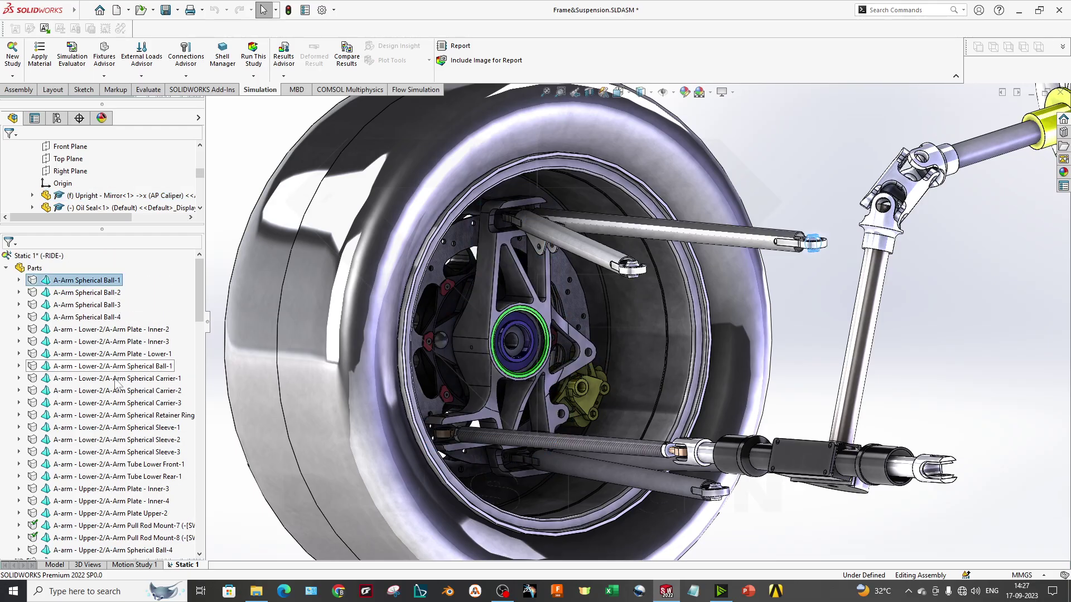
{"action": "scroll", "coordinate": [116, 382], "scroll_direction": "down", "scroll_amount": 18}
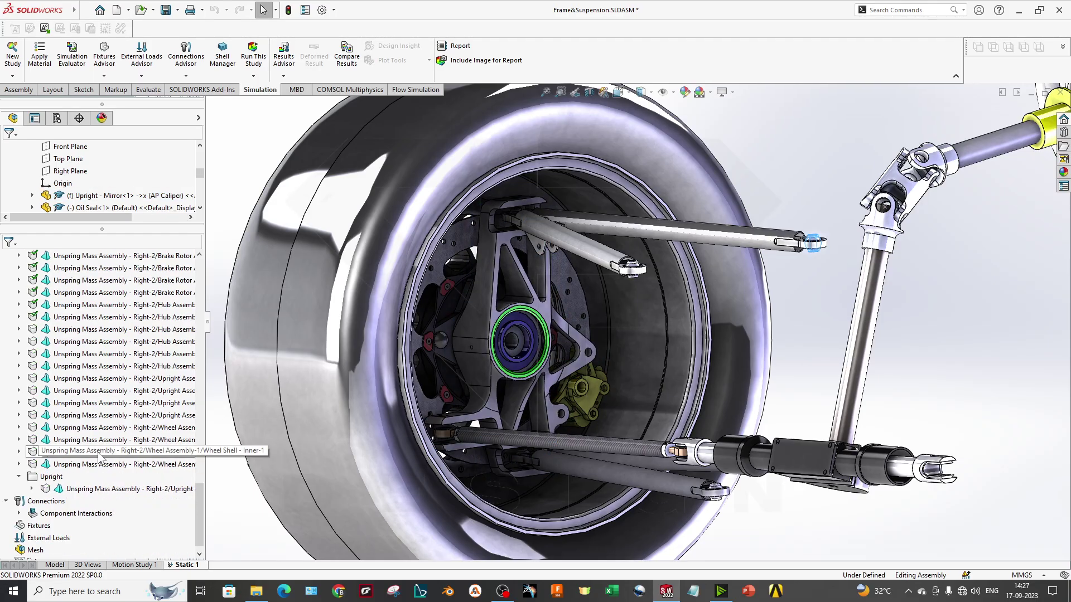
{"action": "scroll", "coordinate": [100, 456], "scroll_direction": "down", "scroll_amount": 1}
{"action": "left_click", "coordinate": [99, 455], "text": "shift"}
{"action": "right_click", "coordinate": [98, 456]}
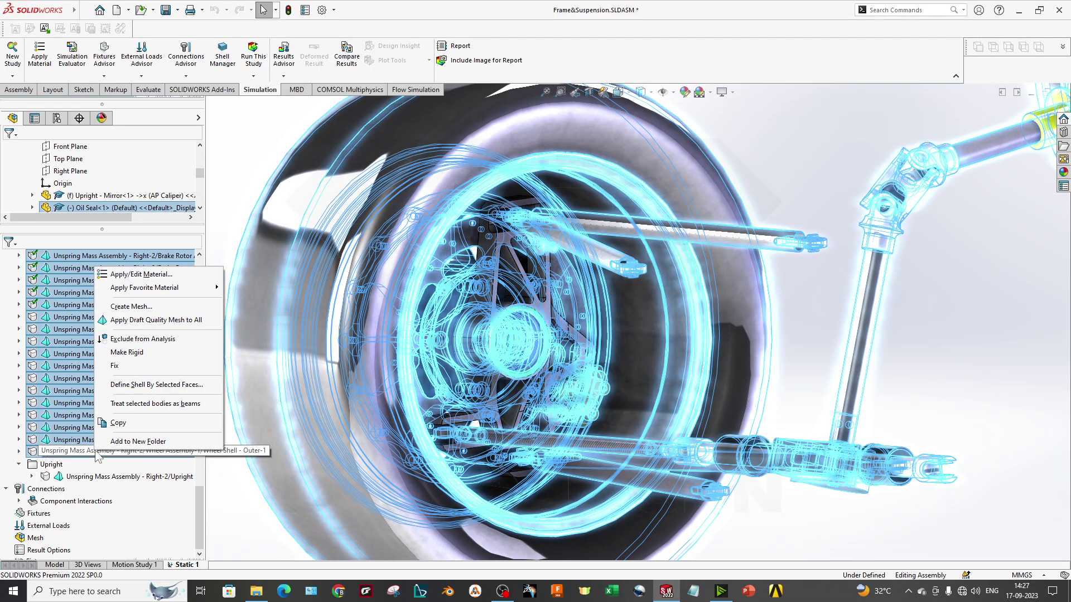
{"action": "left_click", "coordinate": [139, 339]}
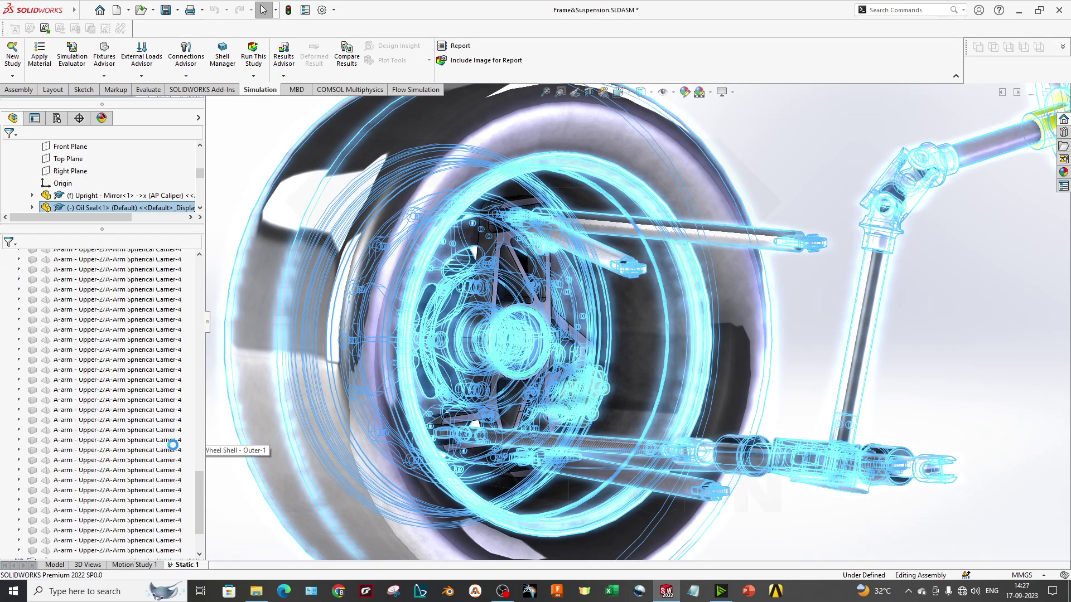
Examine the upright left in the study from several angles after the other parts are excluded.
{"action": "scroll", "coordinate": [484, 349], "scroll_direction": "down", "scroll_amount": 2}
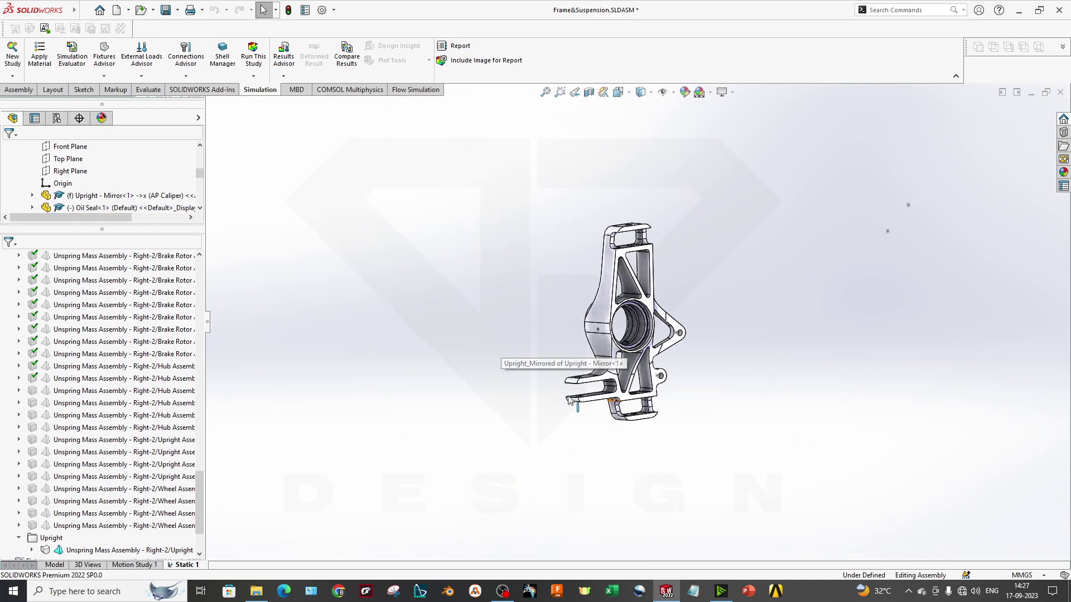
{"action": "middle_click_drag", "start_coordinate": [672, 351], "coordinate": [652, 299]}
{"action": "scroll", "coordinate": [651, 298], "scroll_direction": "down", "scroll_amount": 3}
{"action": "middle_click_drag", "start_coordinate": [643, 381], "coordinate": [672, 425]}
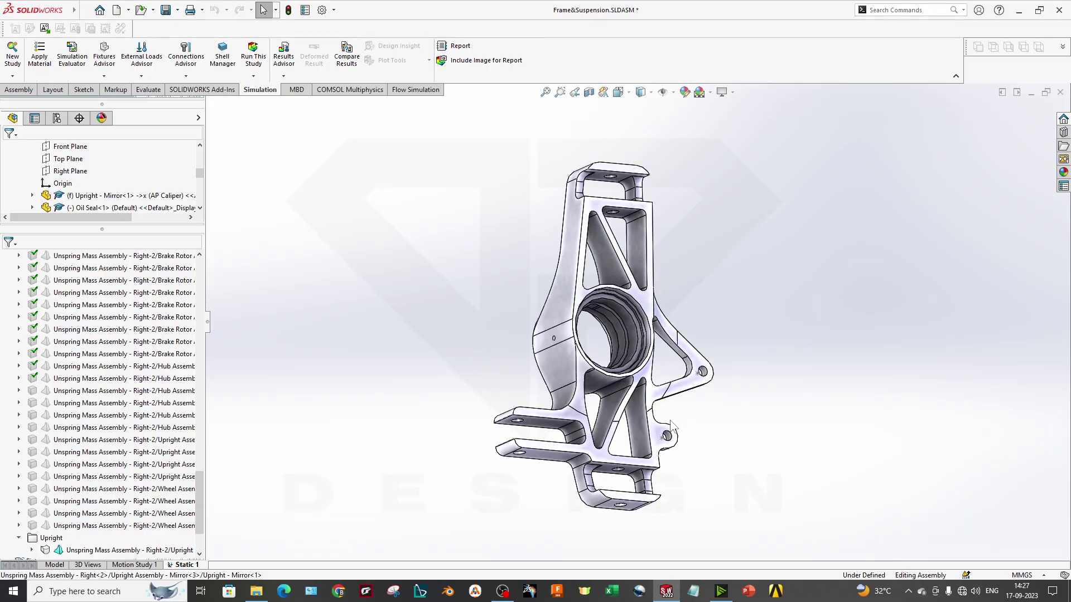
{"action": "middle_click_drag", "start_coordinate": [640, 391], "coordinate": [689, 411]}
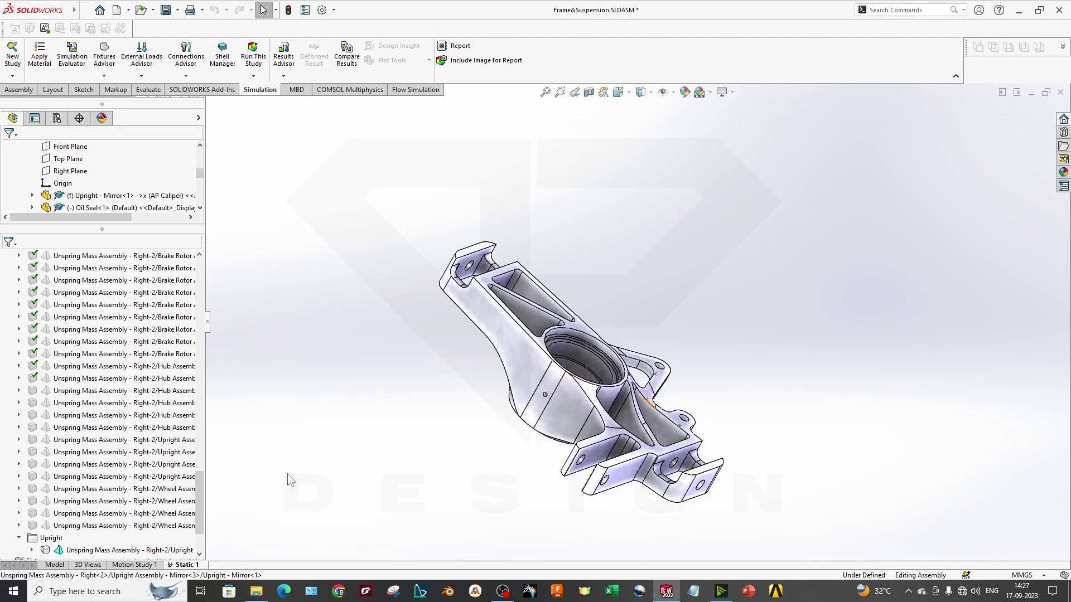
{"action": "scroll", "coordinate": [73, 533], "scroll_direction": "down", "scroll_amount": 2}
{"action": "left_click", "coordinate": [621, 423]}
{"action": "scroll", "coordinate": [621, 424], "scroll_direction": "down", "scroll_amount": 3}
{"action": "middle_click_drag", "start_coordinate": [621, 424], "coordinate": [637, 527]}
{"action": "left_click", "coordinate": [417, 443]}
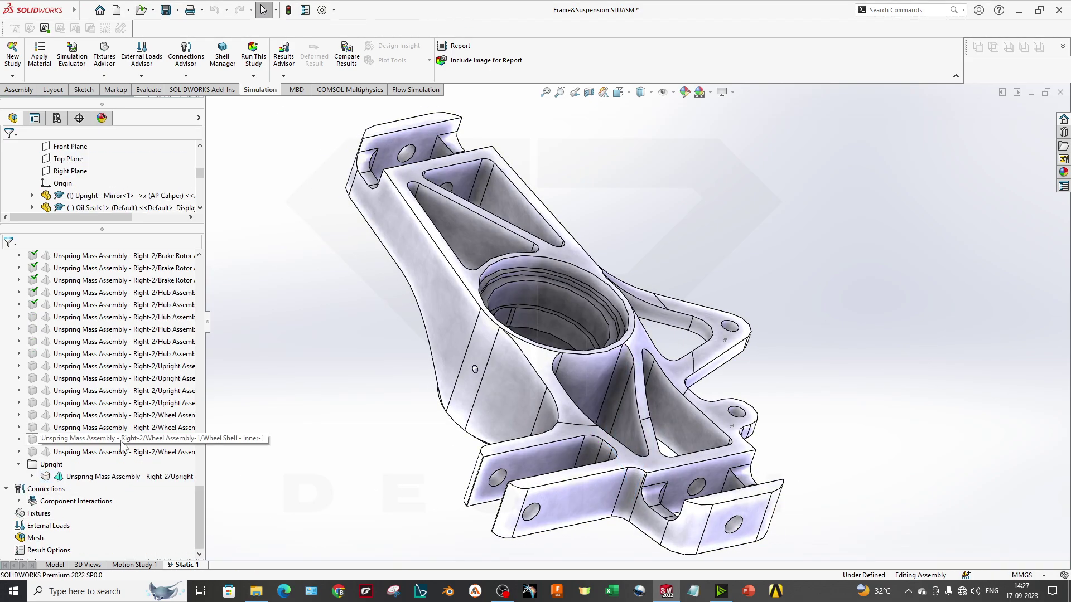
Expand the study's component interactions to check the global interaction, and save the assembly with its simulation study.
{"action": "left_click", "coordinate": [19, 501]}
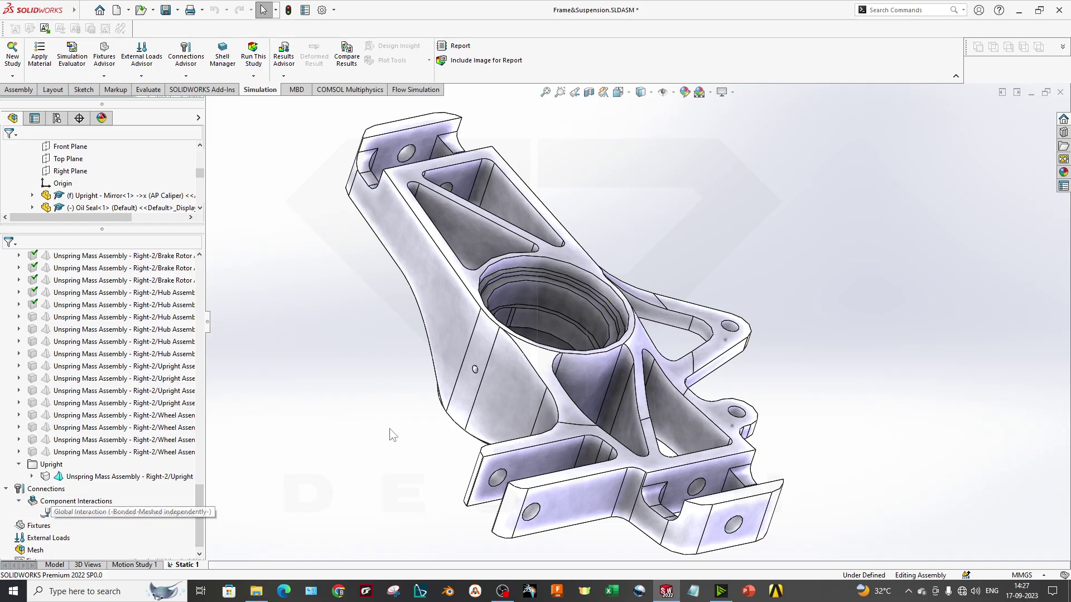
{"action": "scroll", "coordinate": [521, 419], "scroll_direction": "up", "scroll_amount": 5}
{"action": "middle_click_drag", "start_coordinate": [521, 421], "coordinate": [518, 430]}
{"action": "left_click", "coordinate": [127, 330]}
{"action": "left_click", "coordinate": [453, 392]}
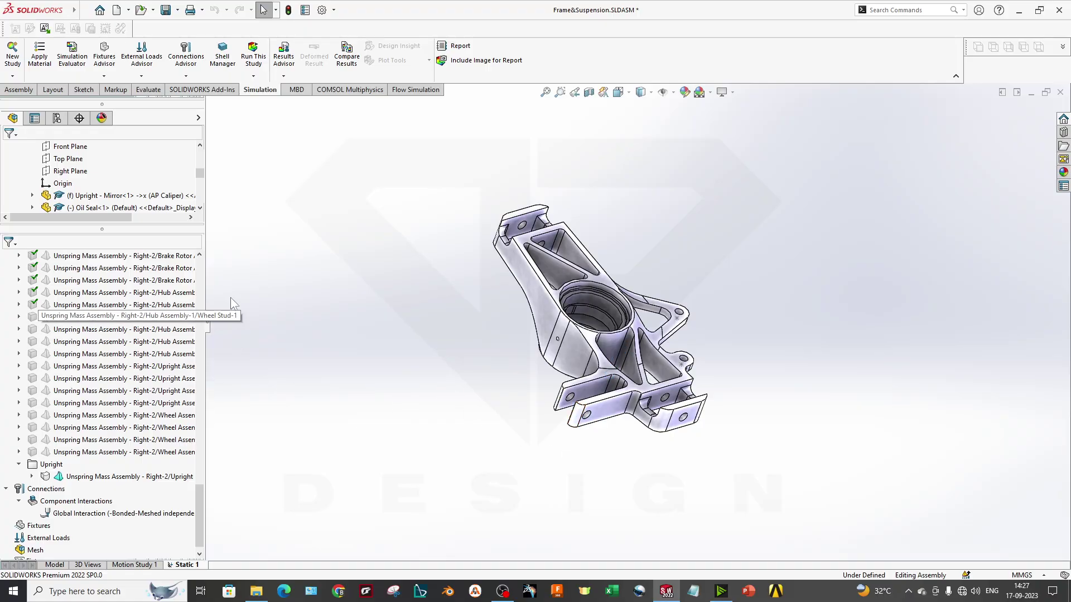
{"action": "key", "text": "ctrl+s"}
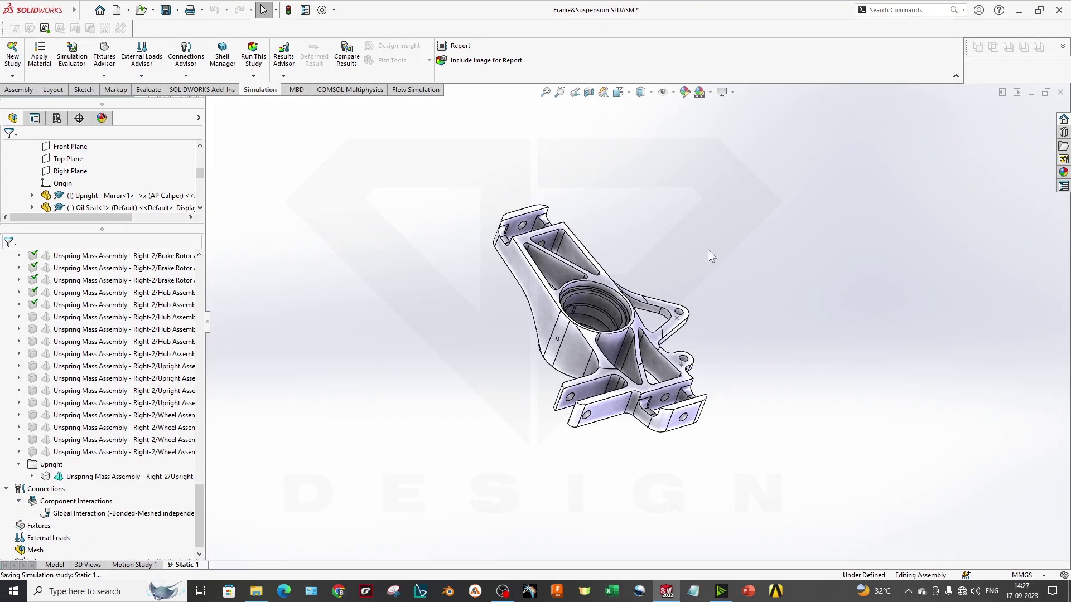
Start a Fixed Geometry fixture for the upright.
{"action": "scroll", "coordinate": [711, 256], "scroll_direction": "down", "scroll_amount": 2}
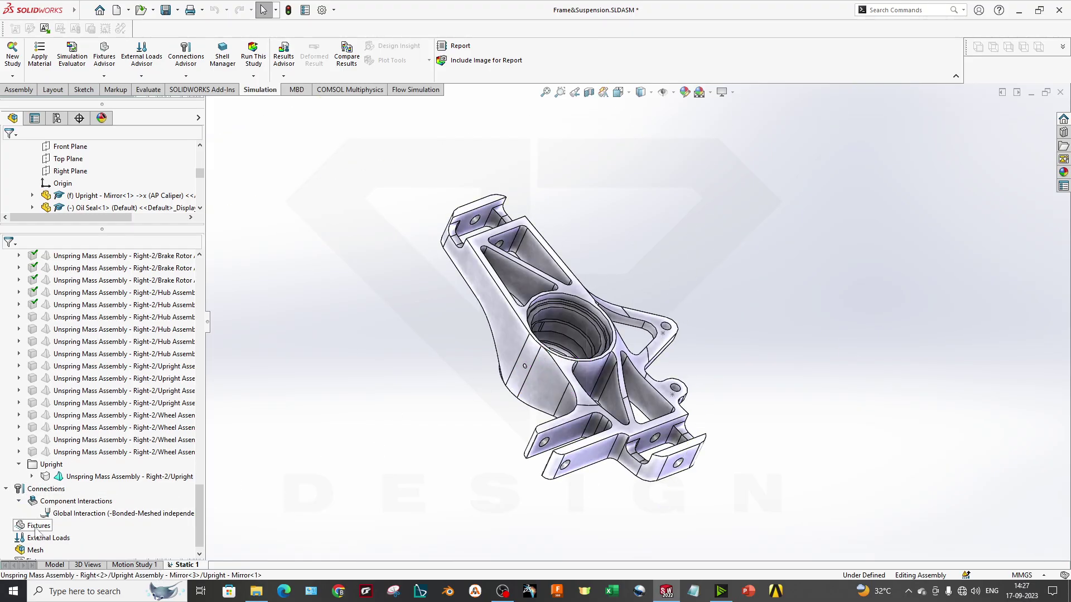
{"action": "right_click", "coordinate": [36, 527]}
{"action": "left_click", "coordinate": [63, 355]}
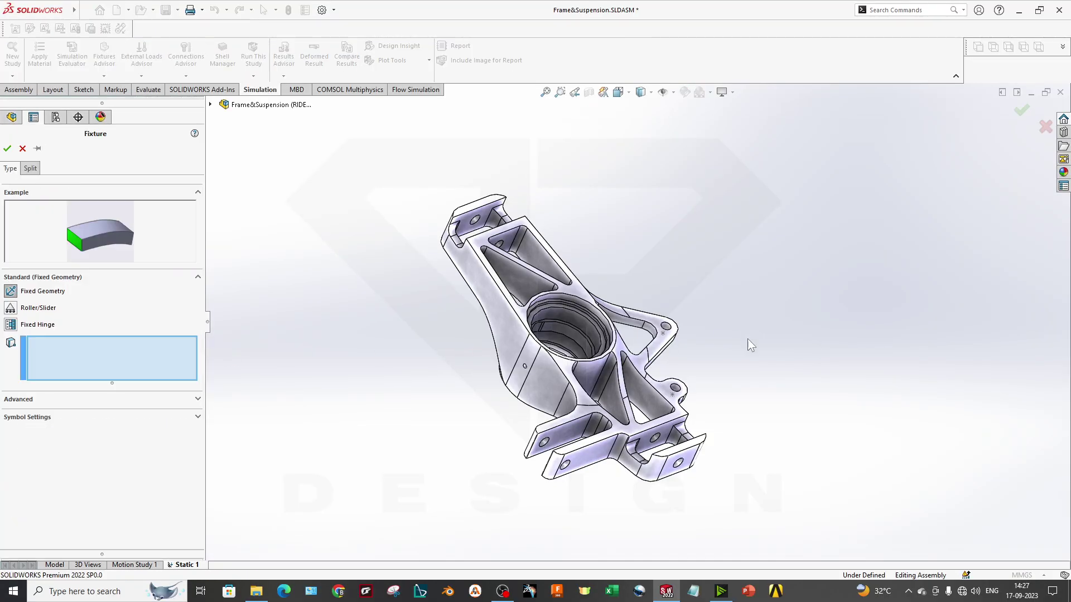
{"action": "scroll", "coordinate": [744, 346], "scroll_direction": "down", "scroll_amount": 2}
{"action": "scroll", "coordinate": [710, 158], "scroll_direction": "up", "scroll_amount": 2}
{"action": "scroll", "coordinate": [563, 373], "scroll_direction": "down", "scroll_amount": 3}
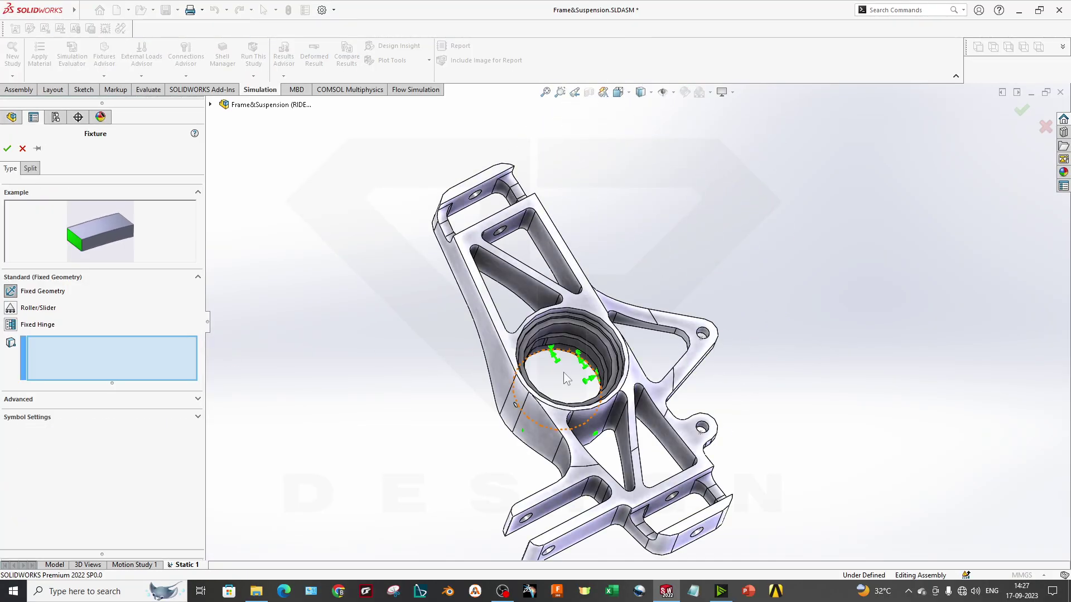
{"action": "scroll", "coordinate": [578, 335], "scroll_direction": "down", "scroll_amount": 3}
{"action": "left_click", "coordinate": [578, 335]}
{"action": "middle_click_drag", "start_coordinate": [578, 334], "coordinate": [547, 337]}
{"action": "left_click", "coordinate": [558, 339]}
{"action": "left_click", "coordinate": [532, 371]}
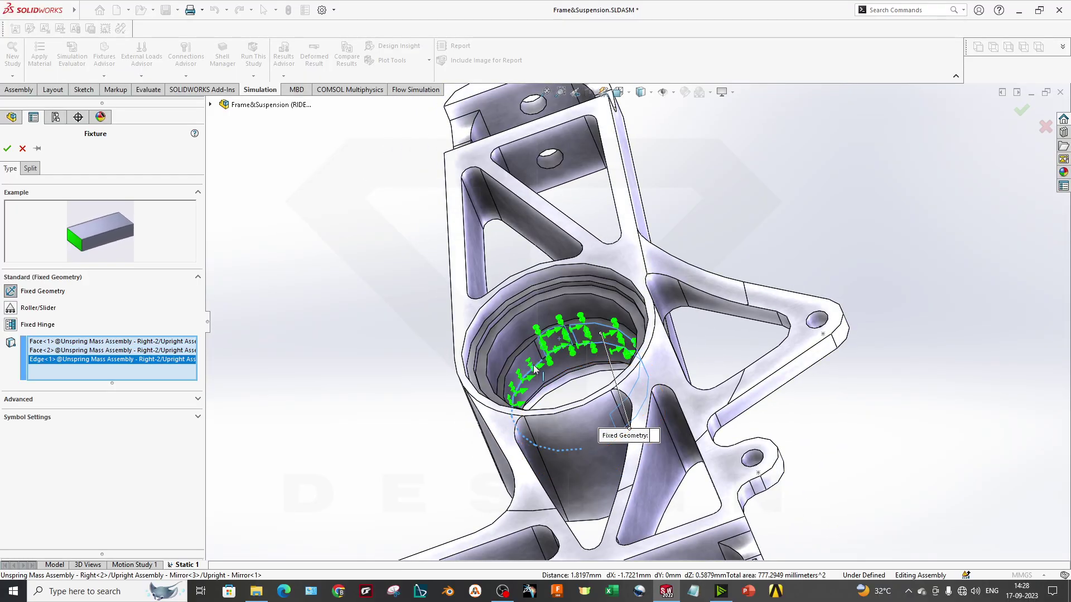
{"action": "right_click", "coordinate": [170, 357]}
{"action": "left_click", "coordinate": [210, 363]}
Apply the fixed geometry fixture to one inner bearing face of the upright's large central bore.
{"action": "middle_click_drag", "start_coordinate": [529, 371], "coordinate": [535, 363]}
{"action": "left_click", "coordinate": [536, 362]}
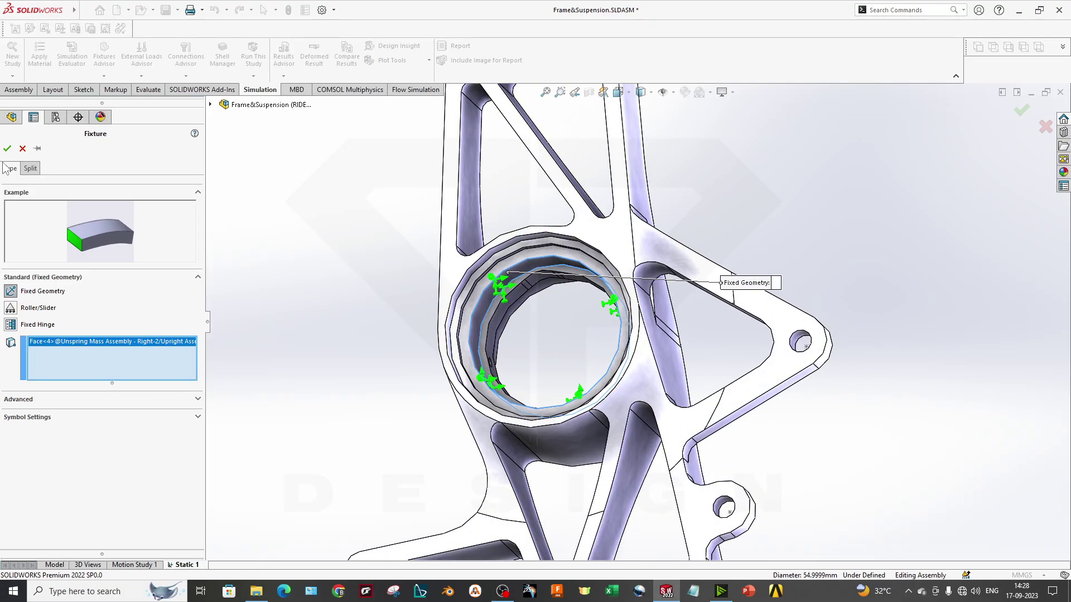
{"action": "left_click", "coordinate": [7, 148]}
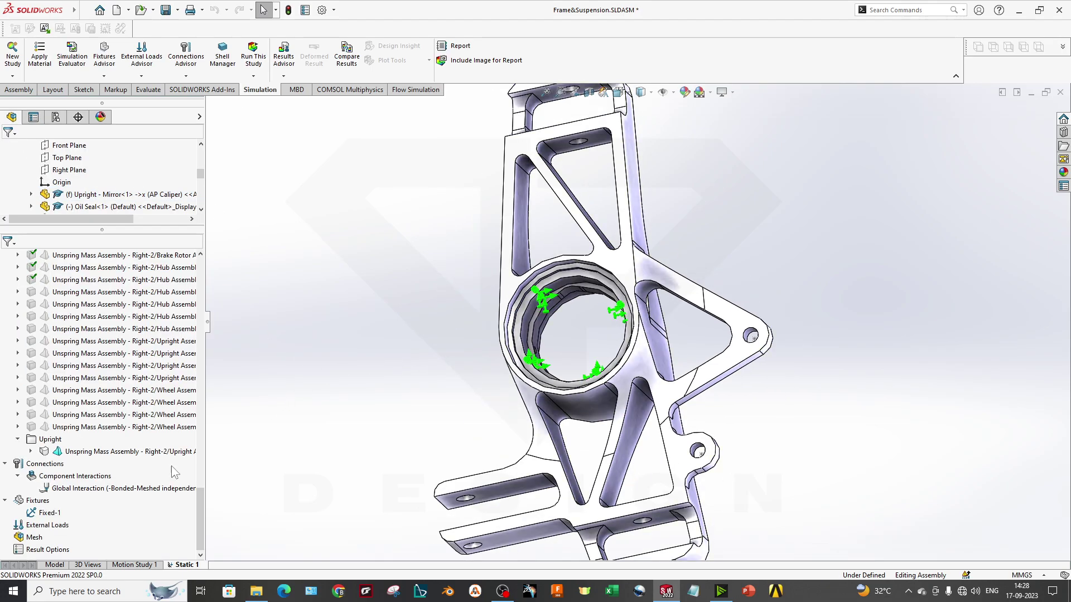
Start a force load and select the two coaxial hole faces in the upright's upper A-arm mount.
{"action": "right_click", "coordinate": [48, 525]}
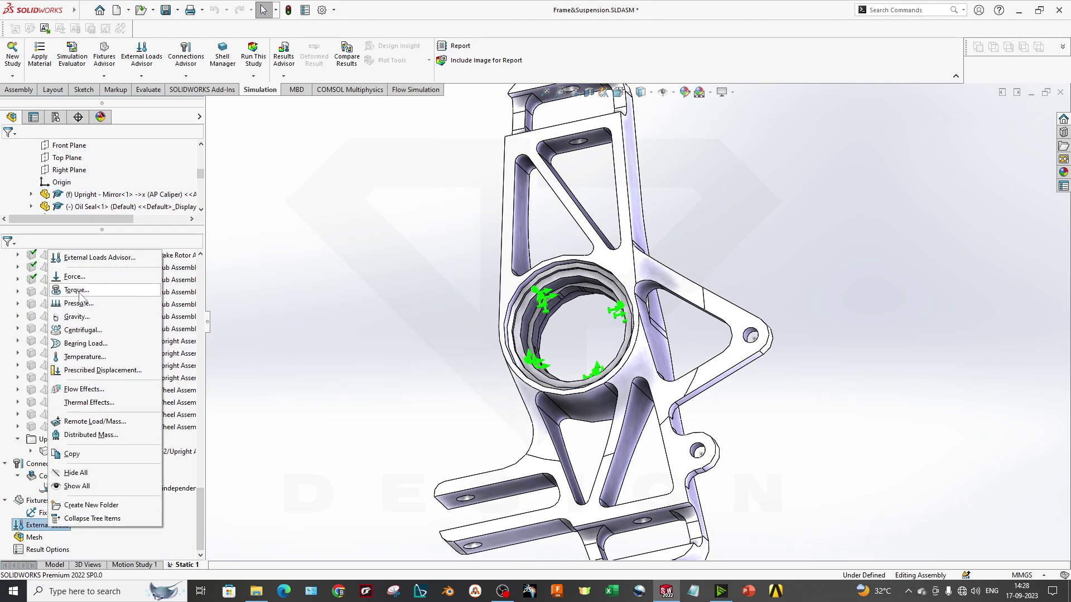
{"action": "left_click", "coordinate": [79, 275]}
{"action": "middle_click_drag", "start_coordinate": [587, 262], "coordinate": [605, 279]}
{"action": "scroll", "coordinate": [597, 75], "scroll_direction": "down", "scroll_amount": 2}
{"action": "scroll", "coordinate": [583, 198], "scroll_direction": "down", "scroll_amount": 4}
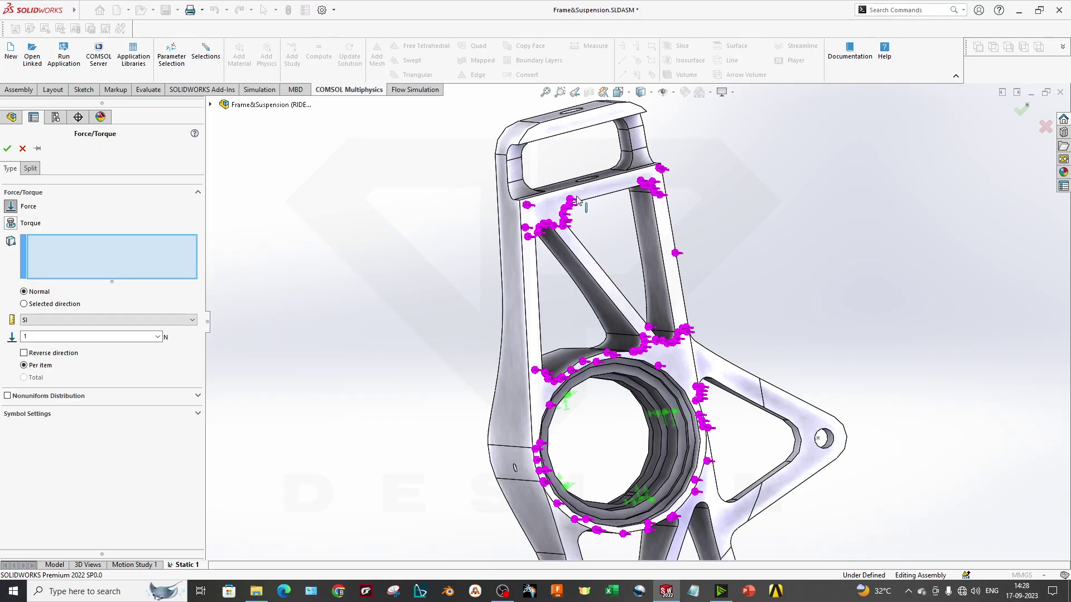
{"action": "middle_click_drag", "start_coordinate": [584, 202], "coordinate": [564, 223]}
{"action": "scroll", "coordinate": [574, 120], "scroll_direction": "down", "scroll_amount": 3}
{"action": "left_click", "coordinate": [537, 119]}
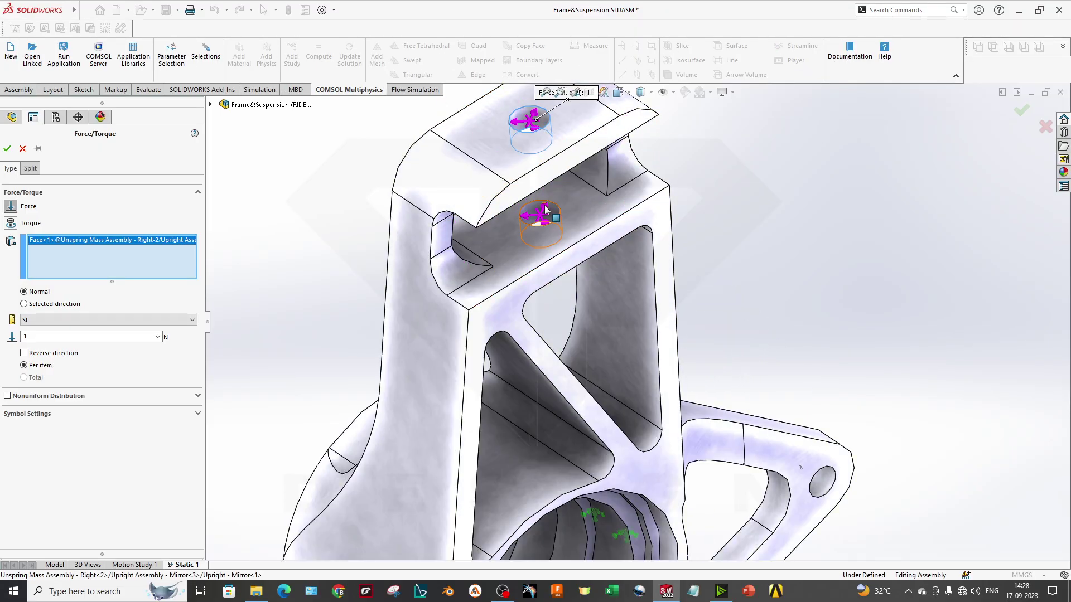
{"action": "left_click", "coordinate": [545, 210]}
Add the two hole faces in the upright's lower A-arm mount to the force load.
{"action": "scroll", "coordinate": [616, 333], "scroll_direction": "up", "scroll_amount": 2}
{"action": "middle_click_drag", "start_coordinate": [617, 333], "coordinate": [632, 243]}
{"action": "scroll", "coordinate": [634, 249], "scroll_direction": "up", "scroll_amount": 5}
{"action": "scroll", "coordinate": [653, 446], "scroll_direction": "down", "scroll_amount": 8}
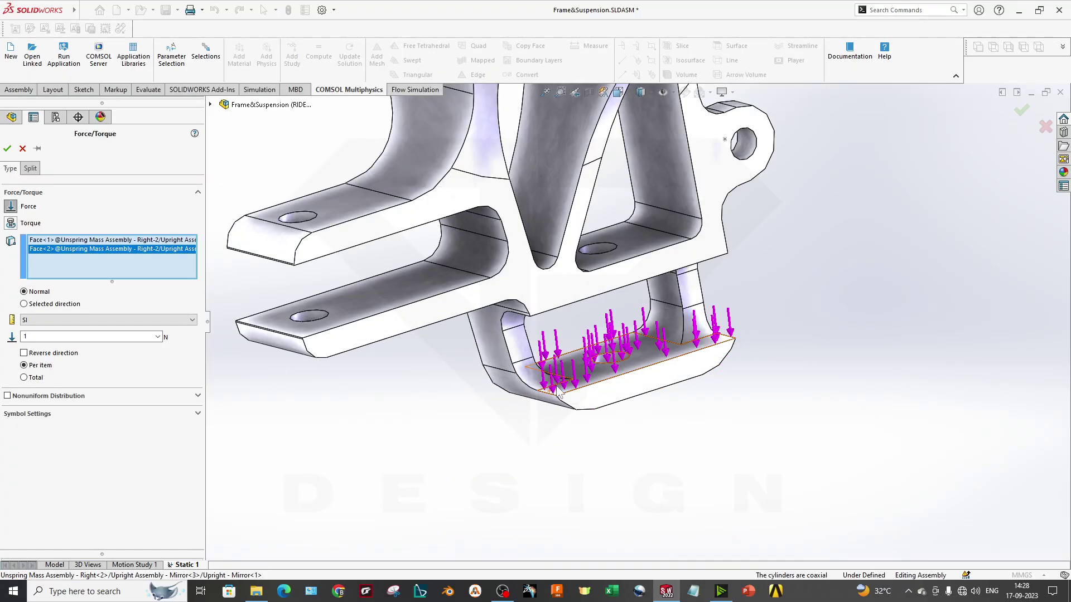
{"action": "left_click", "coordinate": [662, 334]}
{"action": "left_click", "coordinate": [631, 141]}
{"action": "scroll", "coordinate": [641, 146], "scroll_direction": "up", "scroll_amount": 7}
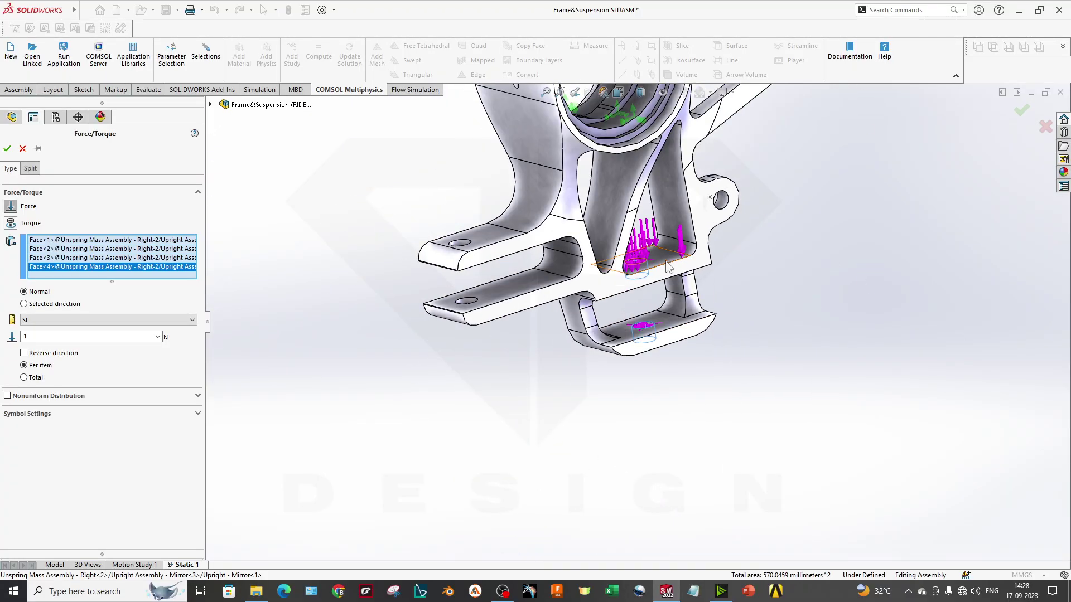
Set the normal force on the four hole faces to 2000 N per item.
{"action": "middle_click_drag", "start_coordinate": [526, 204], "coordinate": [525, 246]}
{"action": "scroll", "coordinate": [531, 161], "scroll_direction": "down", "scroll_amount": 3}
{"action": "scroll", "coordinate": [619, 335], "scroll_direction": "up", "scroll_amount": 4}
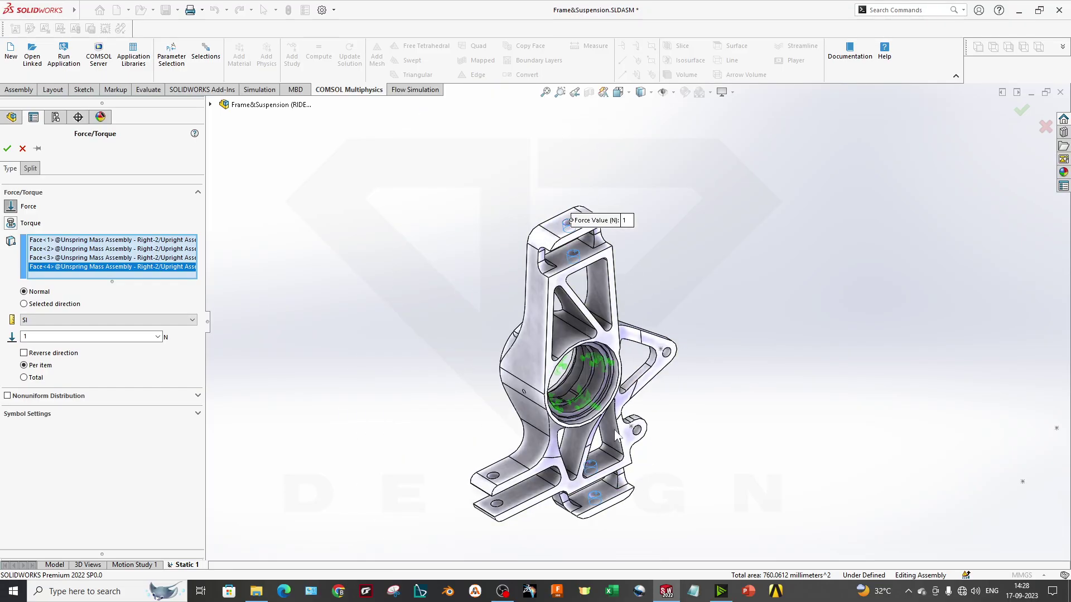
{"action": "scroll", "coordinate": [636, 478], "scroll_direction": "down", "scroll_amount": 3}
{"action": "middle_click_drag", "start_coordinate": [633, 478], "coordinate": [660, 477]}
{"action": "left_click", "coordinate": [83, 336]}
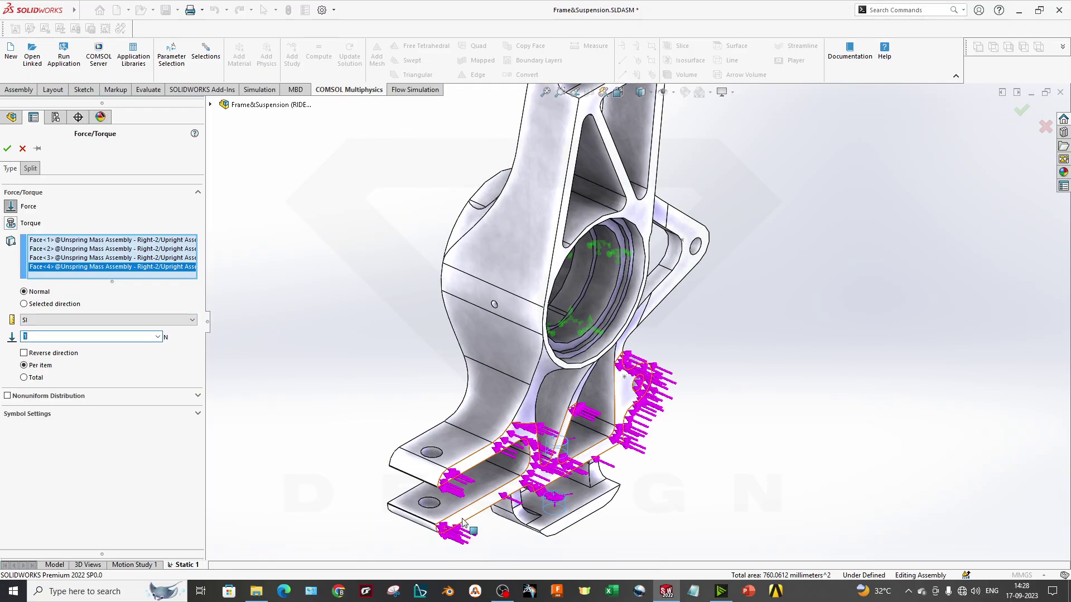
{"action": "type", "text": "50"}
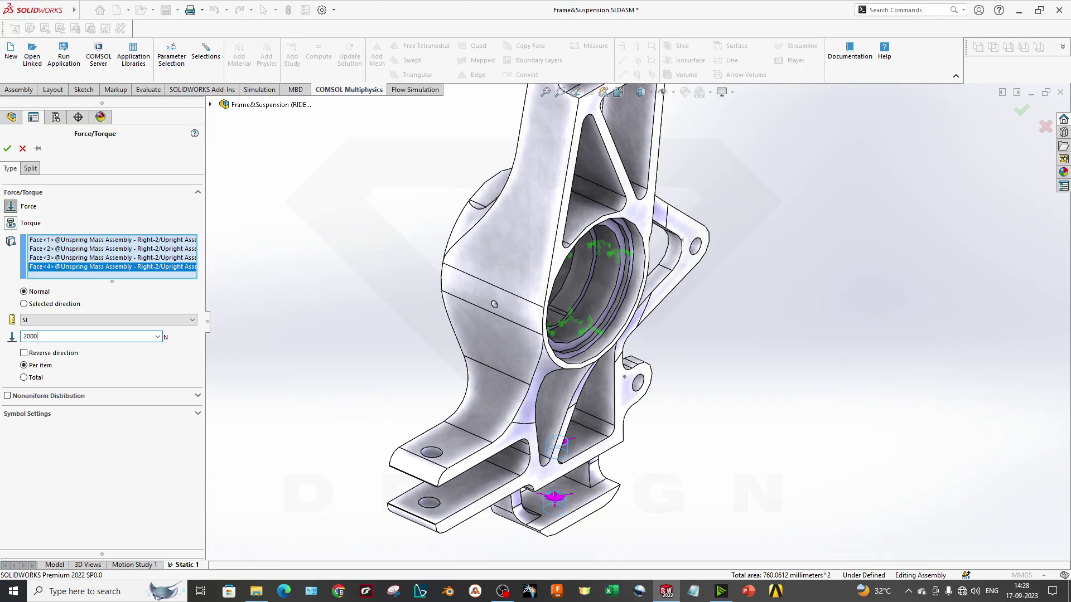
Direct the force along the edge crossing the upright's side face, at 2000 N per item with the direction reversed.
{"action": "left_click", "coordinate": [66, 303]}
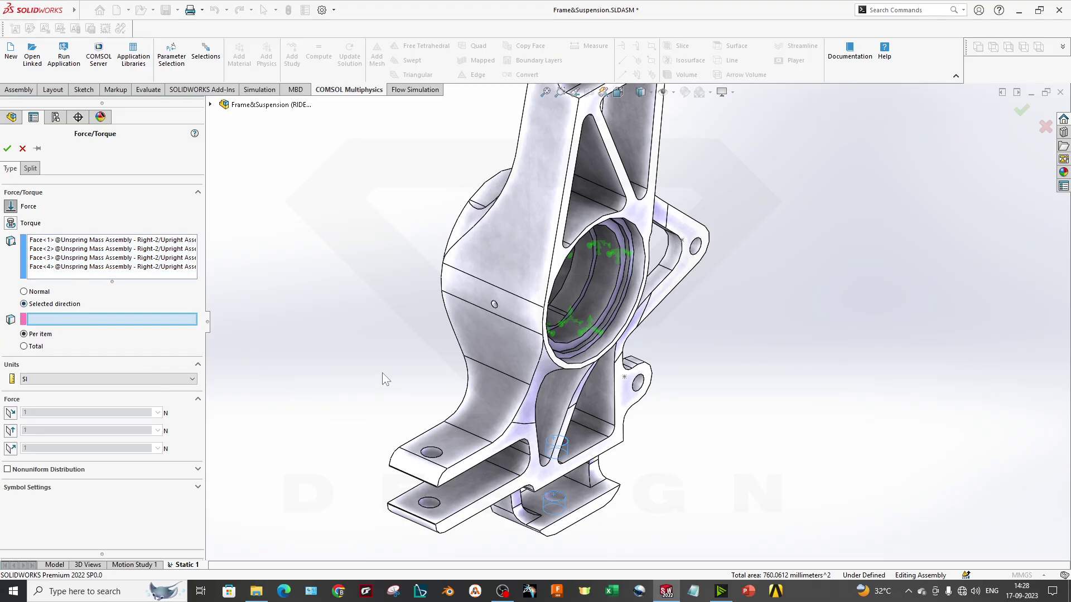
{"action": "scroll", "coordinate": [619, 318], "scroll_direction": "up", "scroll_amount": 3}
{"action": "middle_click_drag", "start_coordinate": [624, 329], "coordinate": [614, 363]}
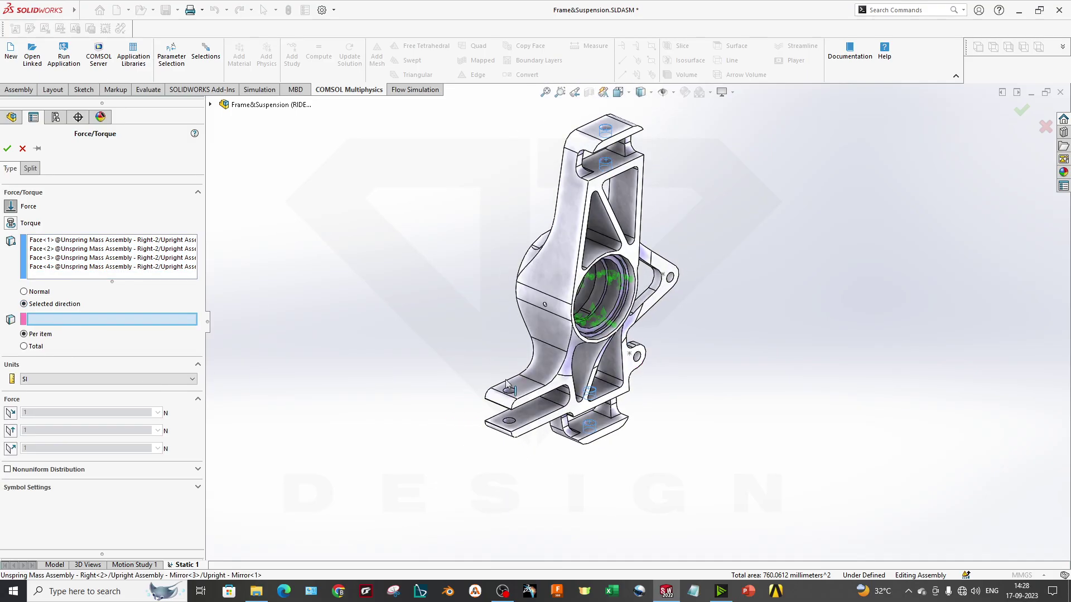
{"action": "left_click", "coordinate": [557, 347]}
{"action": "middle_click_drag", "start_coordinate": [640, 494], "coordinate": [662, 482]}
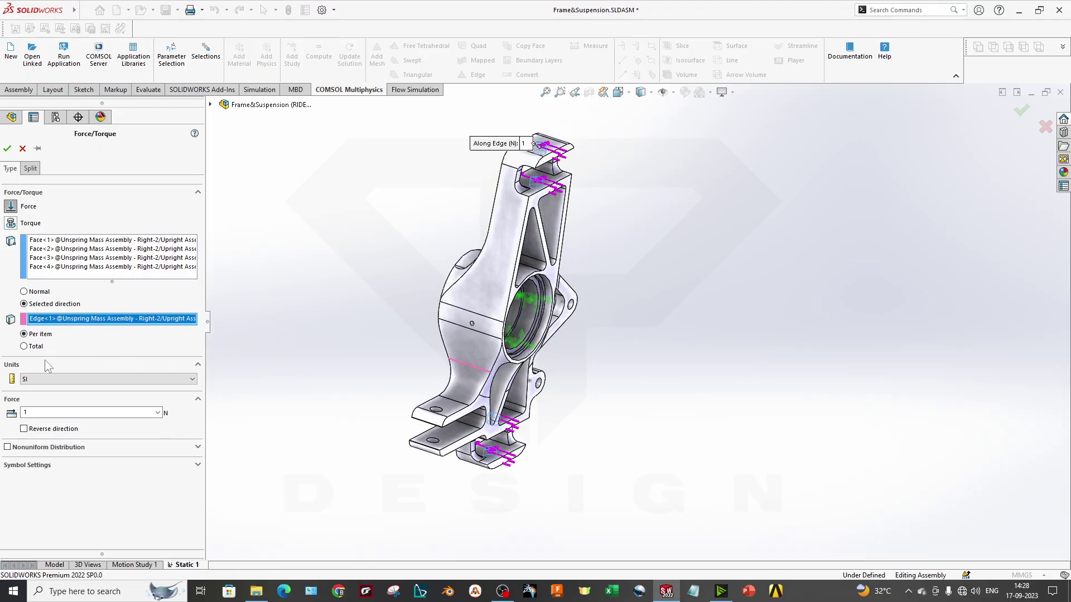
{"action": "left_click", "coordinate": [54, 461]}
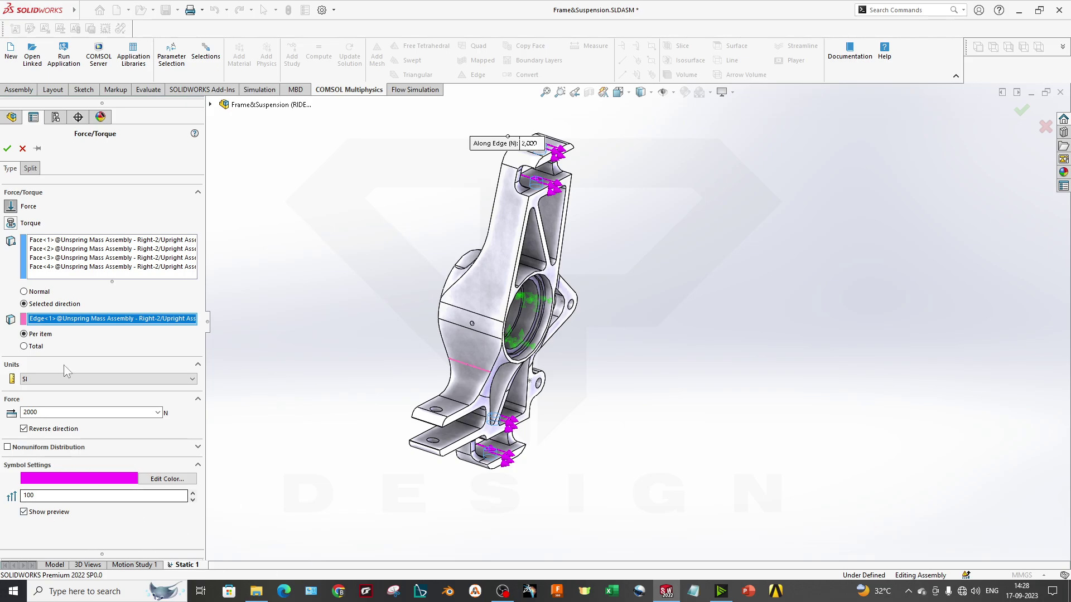
{"action": "left_click", "coordinate": [7, 149]}
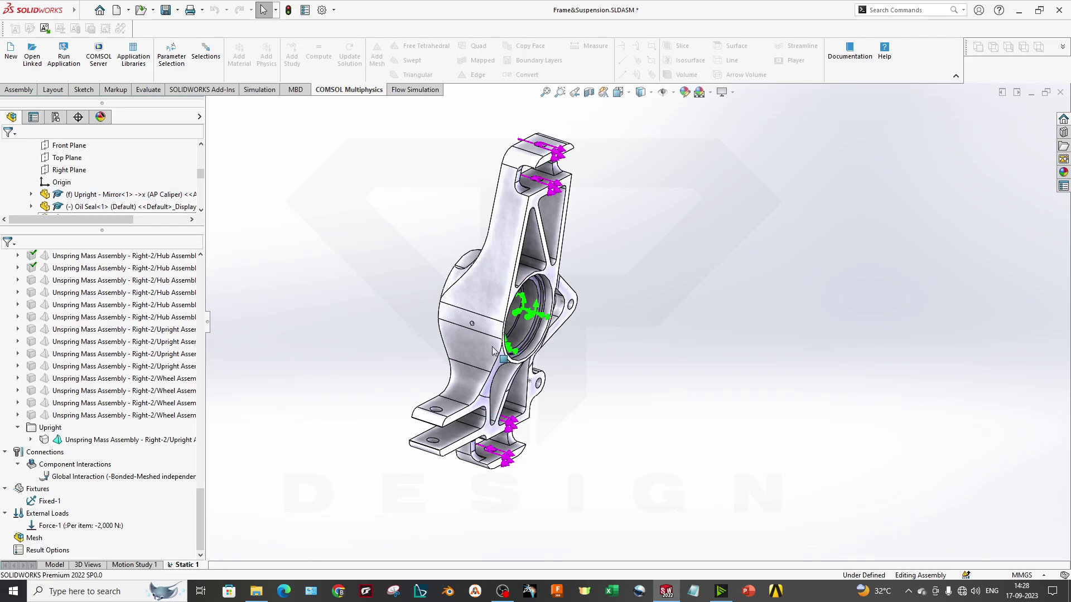
Create a mesh for the upright with the mesh density moved from the default toward fine.
{"action": "middle_click_drag", "start_coordinate": [545, 382], "coordinate": [499, 365]}
{"action": "scroll", "coordinate": [531, 273], "scroll_direction": "down", "scroll_amount": 2}
{"action": "middle_click_drag", "start_coordinate": [554, 384], "coordinate": [539, 440]}
{"action": "right_click", "coordinate": [25, 539]}
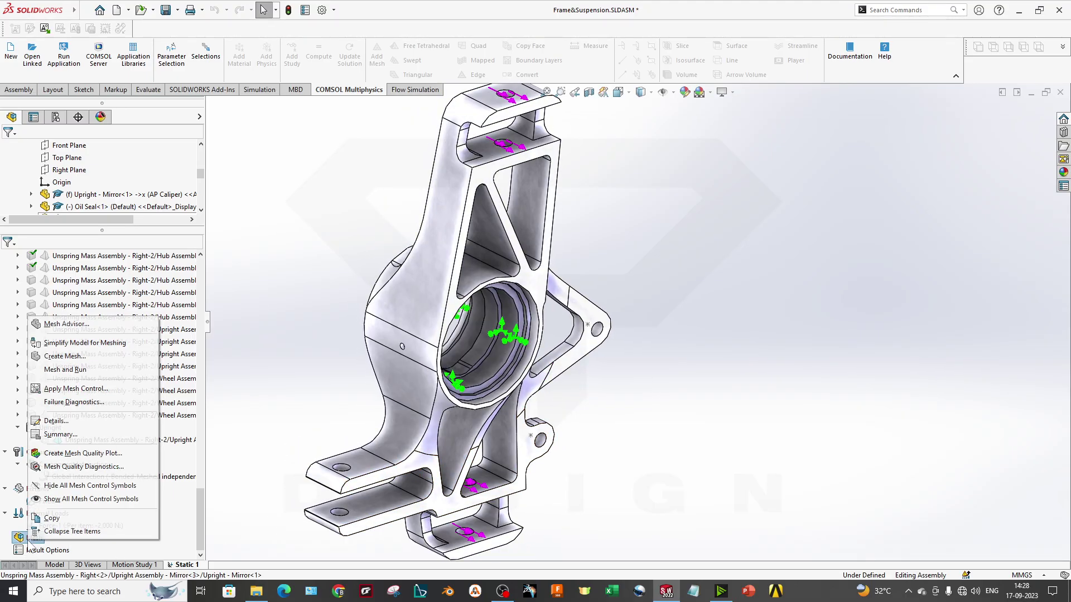
{"action": "left_click", "coordinate": [65, 356]}
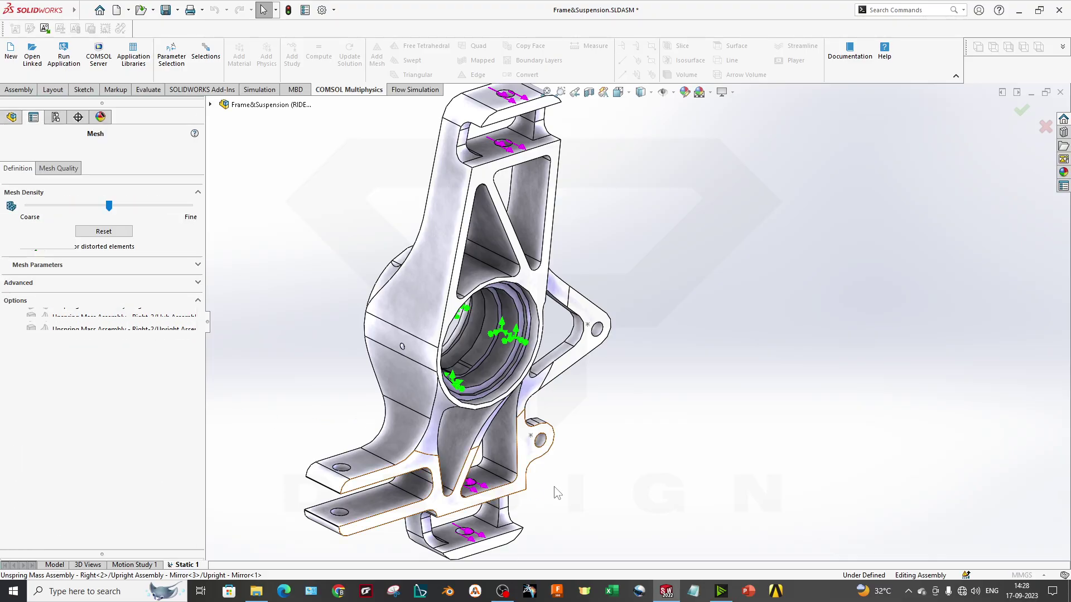
{"action": "middle_click_drag", "start_coordinate": [622, 433], "coordinate": [587, 417]}
{"action": "scroll", "coordinate": [677, 437], "scroll_direction": "up", "scroll_amount": 5}
{"action": "scroll", "coordinate": [767, 430], "scroll_direction": "down", "scroll_amount": 2}
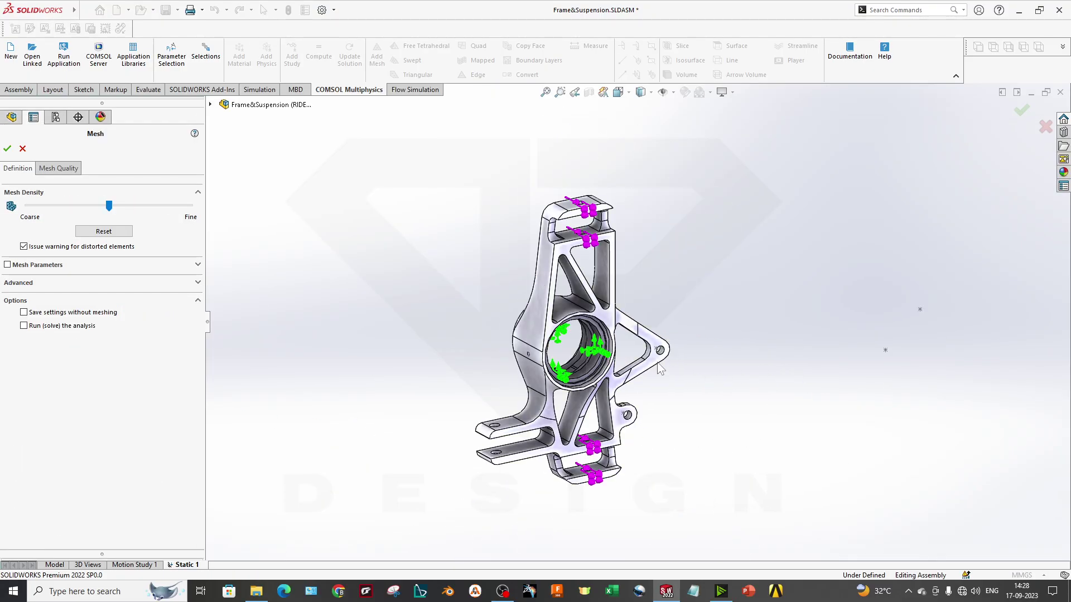
{"action": "left_click_drag", "start_coordinate": [109, 206], "coordinate": [133, 205]}
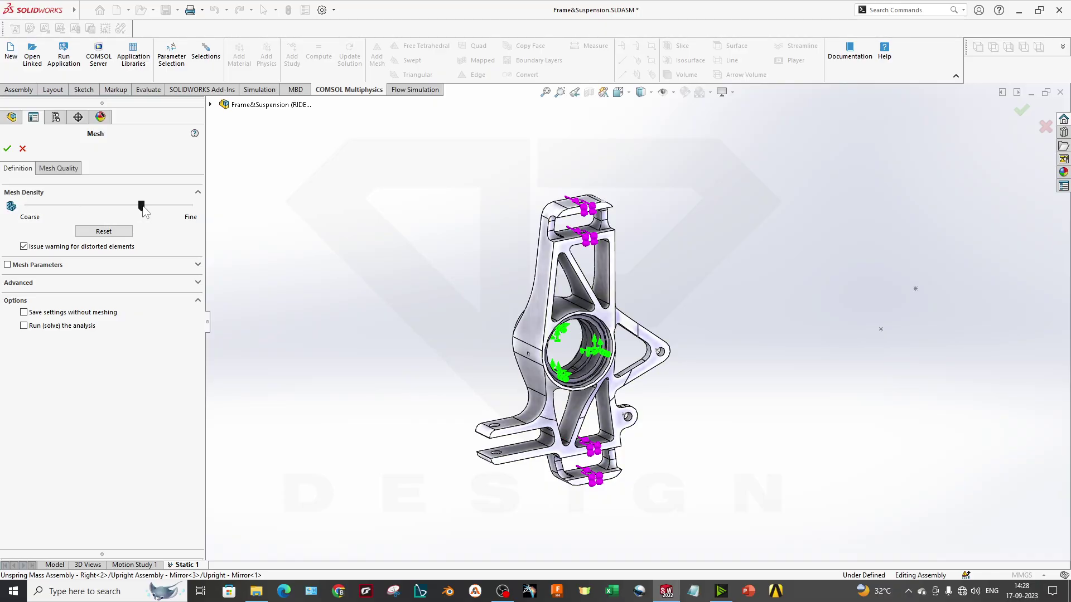
{"action": "left_click", "coordinate": [7, 148]}
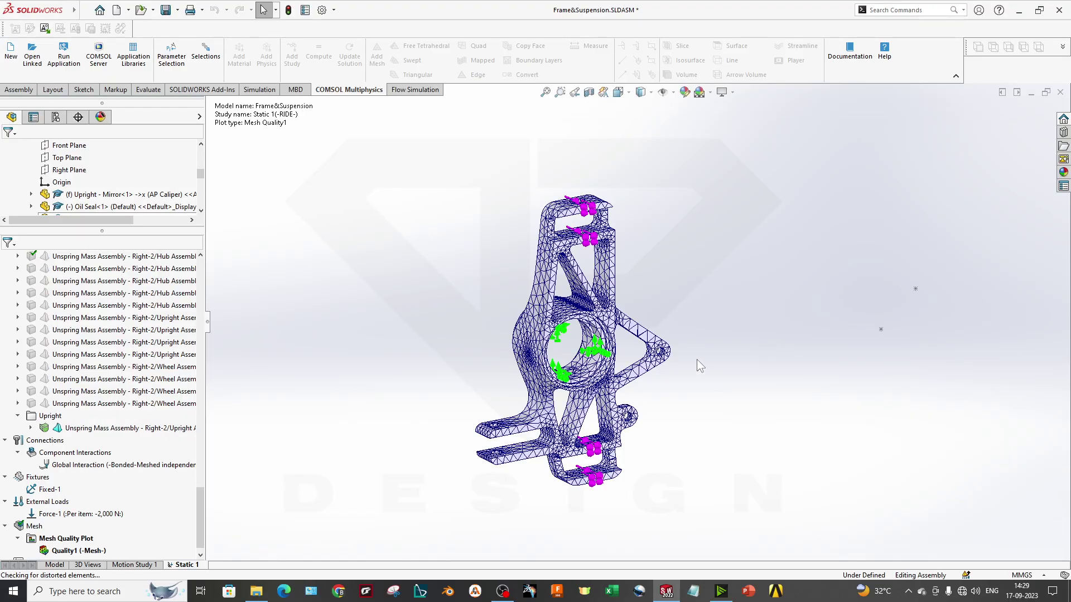
Examine the upright's mesh around the central bore and from the opposite side.
{"action": "middle_click_drag", "start_coordinate": [685, 363], "coordinate": [641, 359]}
{"action": "scroll", "coordinate": [552, 358], "scroll_direction": "down", "scroll_amount": 7}
{"action": "middle_click_drag", "start_coordinate": [575, 358], "coordinate": [739, 375]}
{"action": "scroll", "coordinate": [707, 368], "scroll_direction": "up", "scroll_amount": 4}
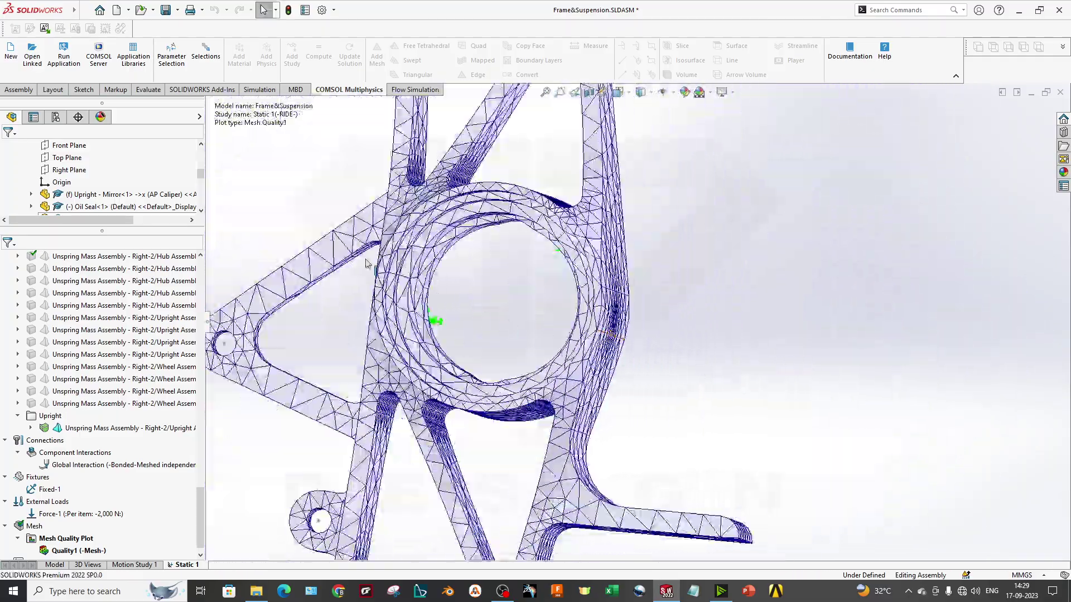
{"action": "scroll", "coordinate": [367, 262], "scroll_direction": "up", "scroll_amount": 5}
{"action": "middle_click_drag", "start_coordinate": [366, 262], "coordinate": [694, 310]}
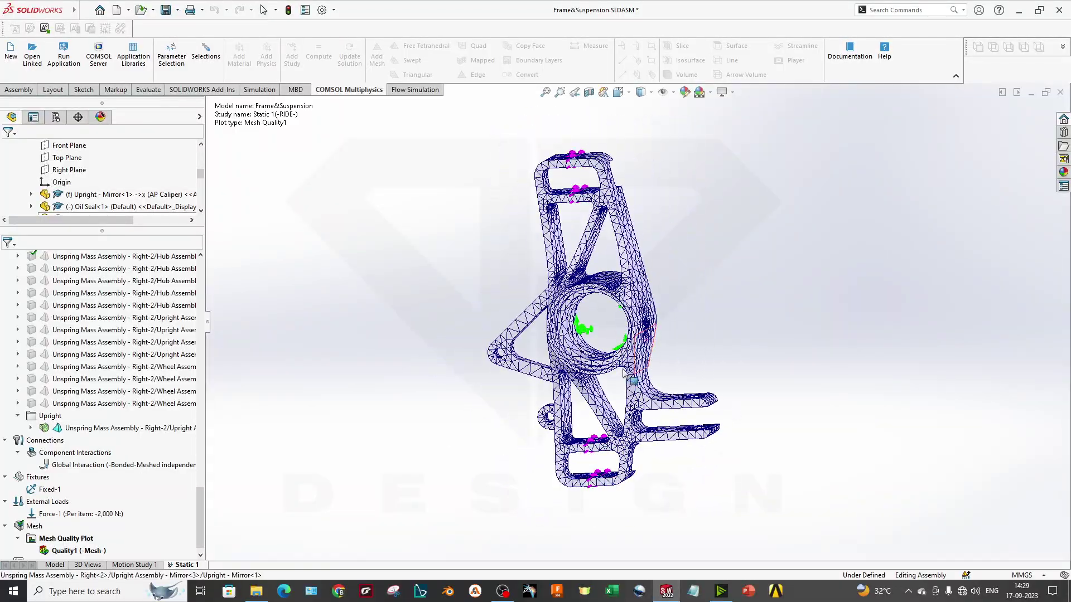
Try to run the static study on the upright.
{"action": "scroll", "coordinate": [58, 484], "scroll_direction": "down", "scroll_amount": 1}
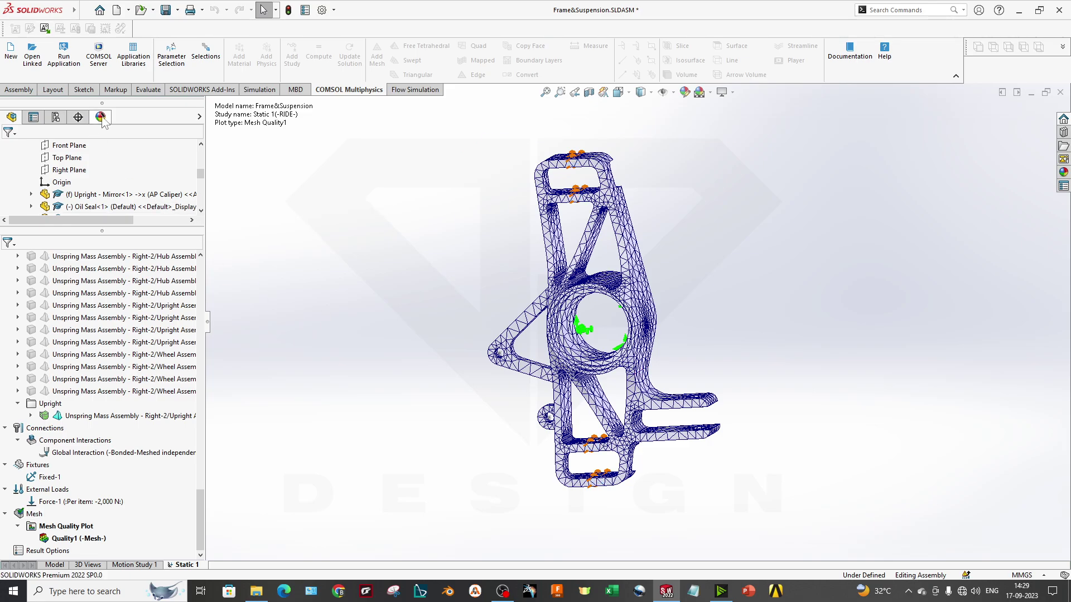
{"action": "left_click", "coordinate": [260, 91]}
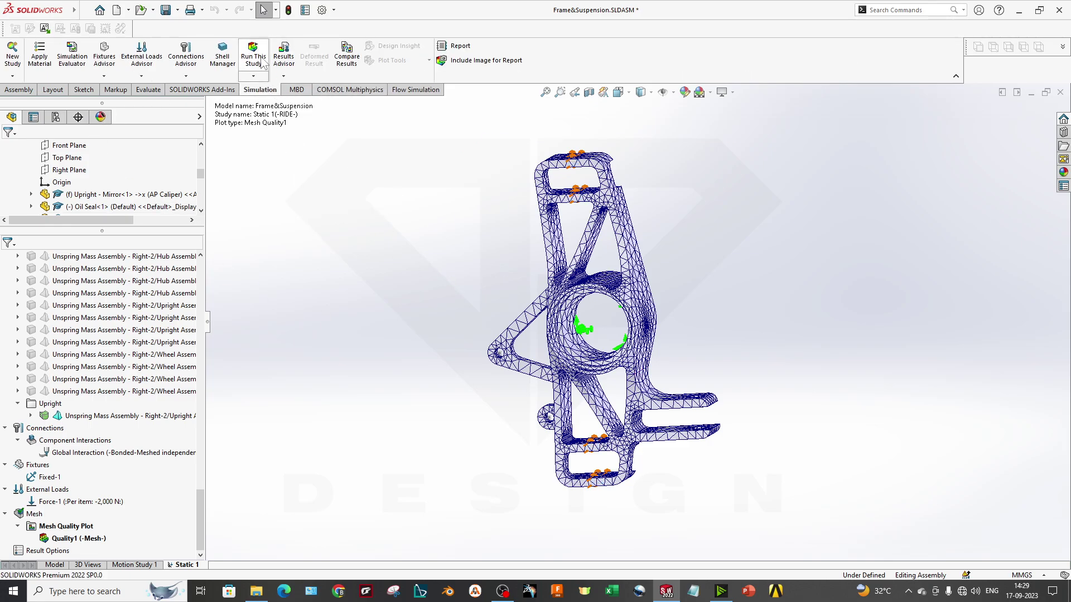
{"action": "left_click", "coordinate": [254, 56]}
{"action": "left_click", "coordinate": [621, 332]}
Assign Plain Carbon Steel from the favorite materials to the upright in the study.
{"action": "right_click", "coordinate": [54, 417]}
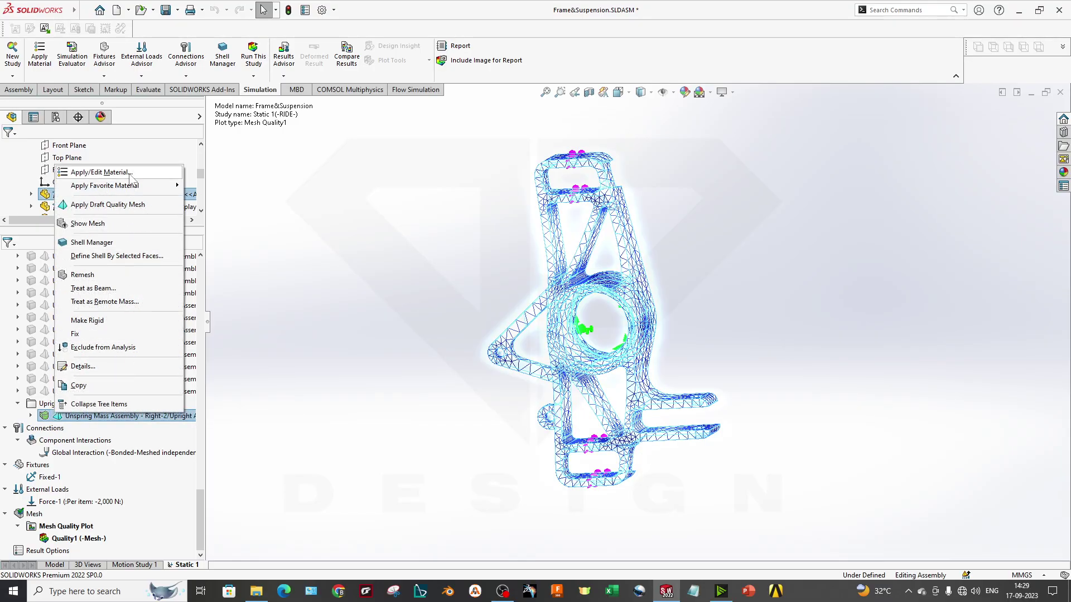
{"action": "mouse_move", "coordinate": [137, 187]}
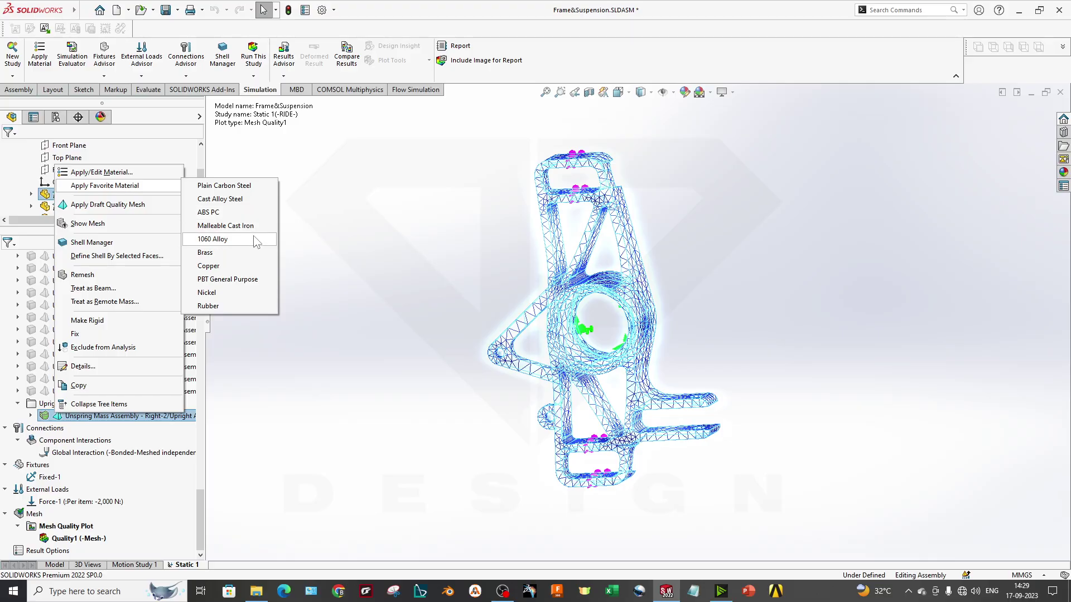
{"action": "left_click", "coordinate": [244, 186]}
{"action": "left_click", "coordinate": [47, 501]}
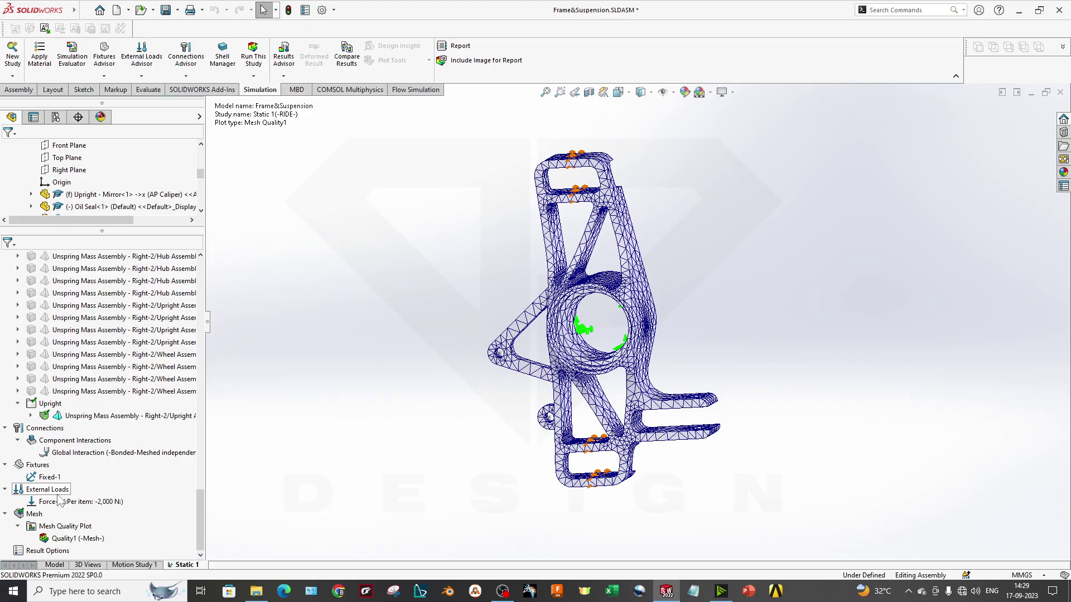
Run the static study and view the upright's stress plot from another angle.
{"action": "left_click", "coordinate": [253, 76]}
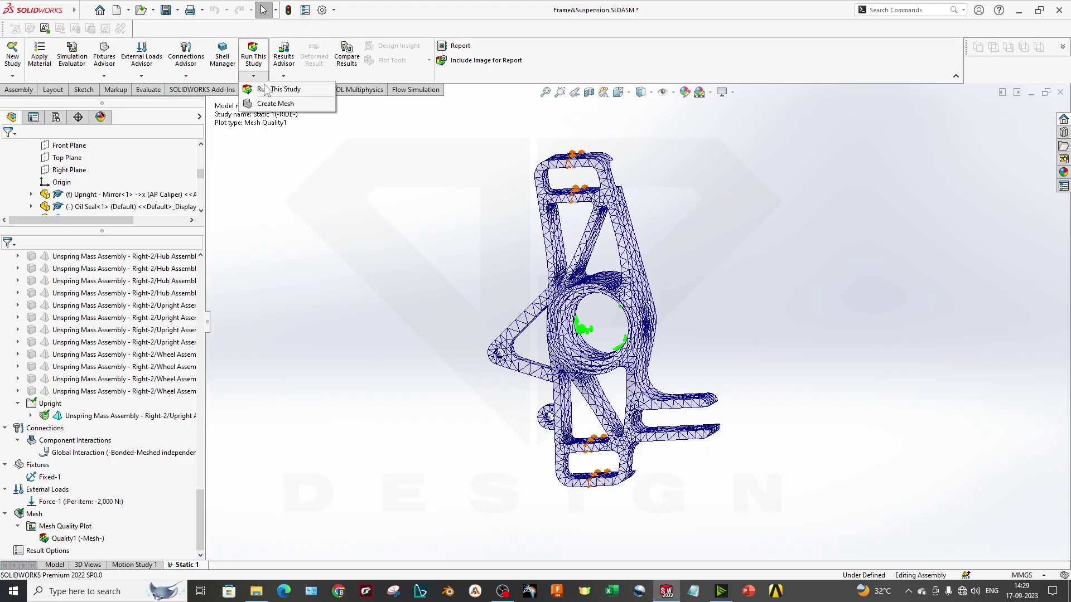
{"action": "left_click", "coordinate": [267, 88]}
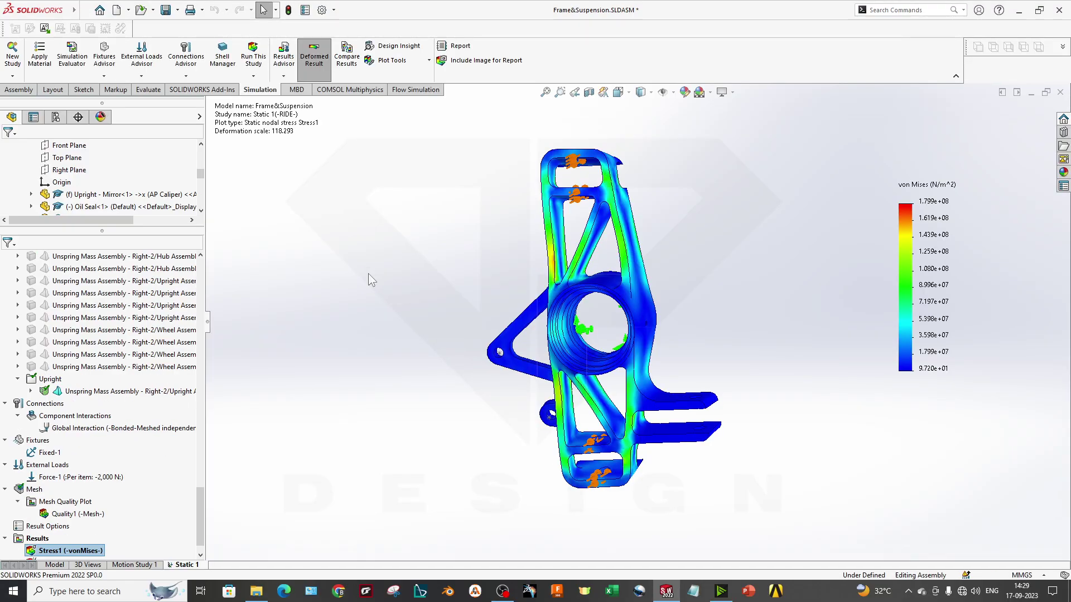
{"action": "middle_click_drag", "start_coordinate": [833, 364], "coordinate": [701, 291]}
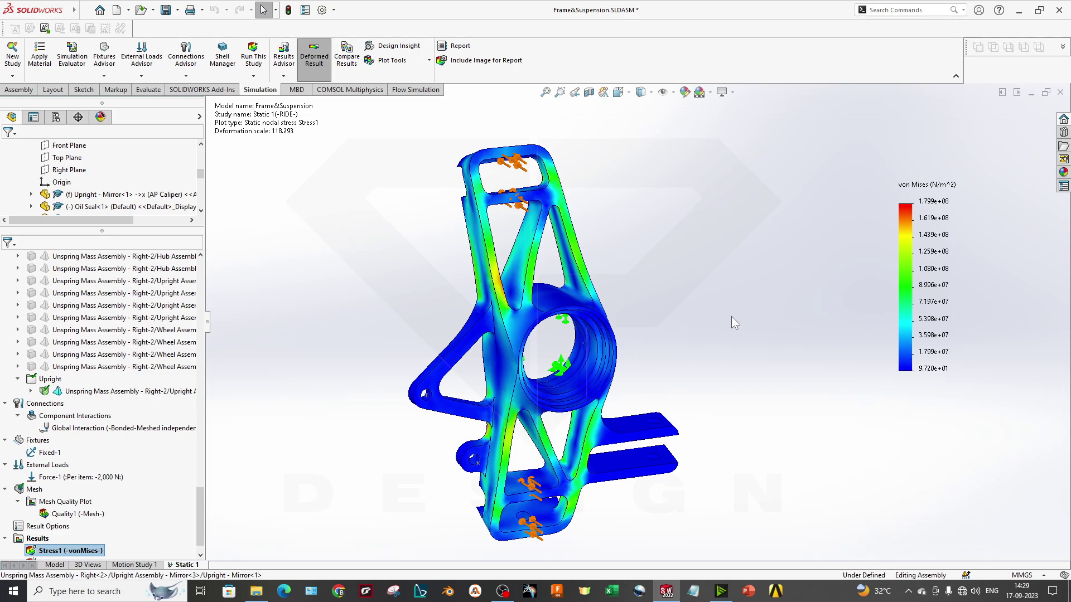
Examine the complete wheel and steering assembly in the 3D Views from the outer and inner sides.
{"action": "left_click", "coordinate": [90, 565]}
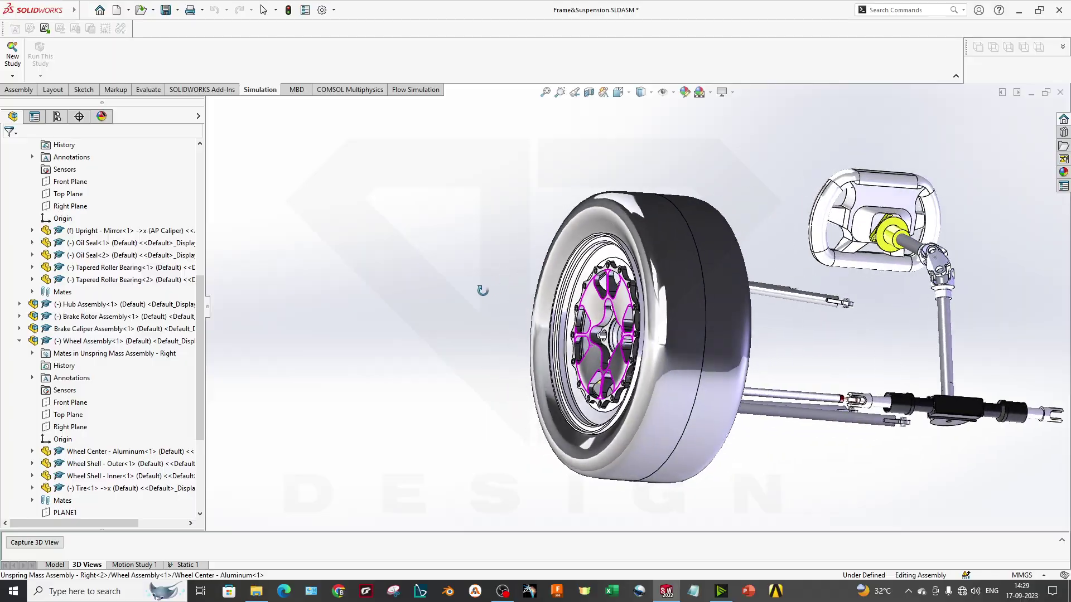
{"action": "middle_click_drag", "start_coordinate": [482, 291], "coordinate": [383, 309]}
{"action": "scroll", "coordinate": [697, 361], "scroll_direction": "up", "scroll_amount": 2}
{"action": "scroll", "coordinate": [697, 365], "scroll_direction": "down", "scroll_amount": 5}
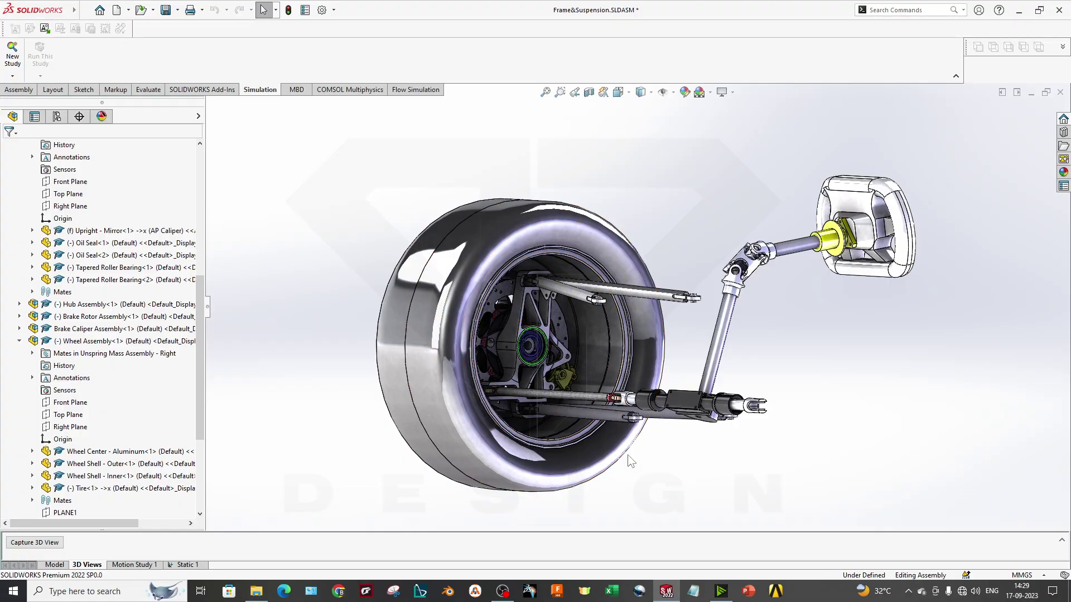
{"action": "middle_click_drag", "start_coordinate": [502, 346], "coordinate": [793, 407]}
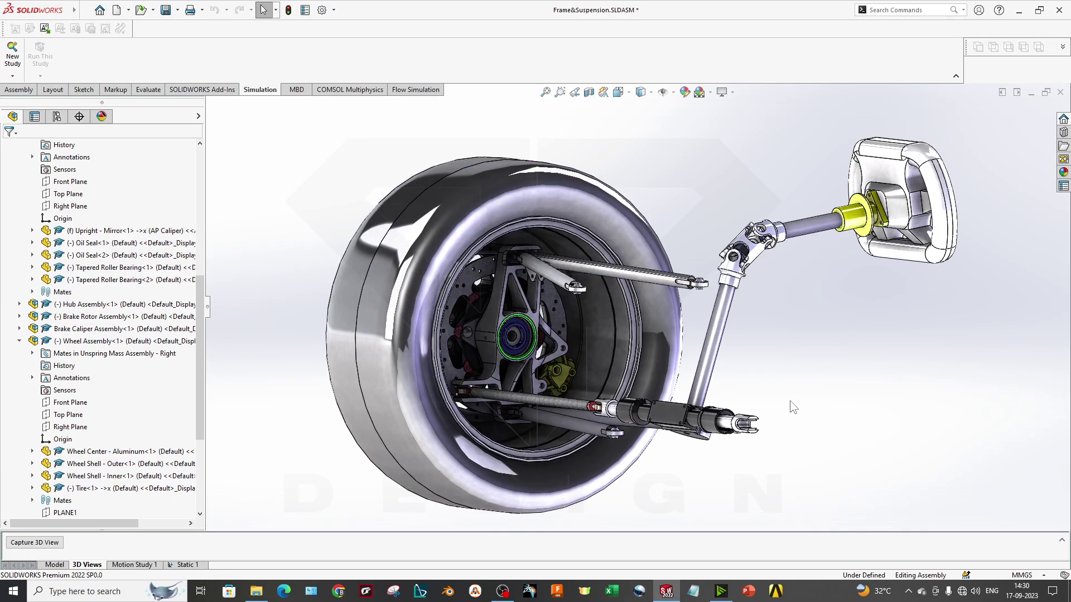
Return to the Static 1 study and go through the displacement, stress and strain results, ending on the von Mises stress plot.
{"action": "left_click", "coordinate": [188, 565]}
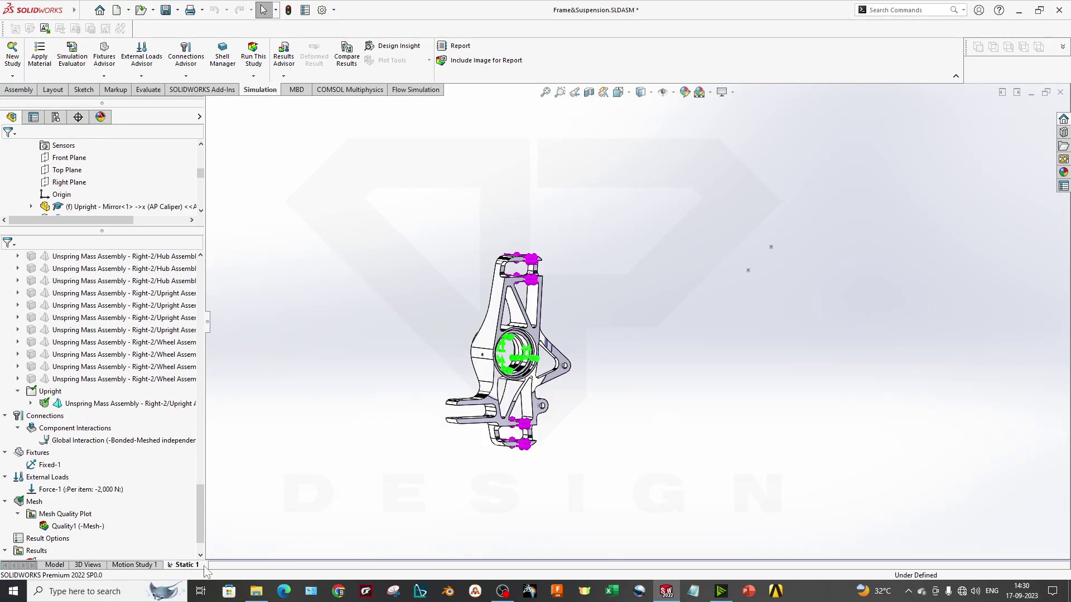
{"action": "scroll", "coordinate": [58, 540], "scroll_direction": "down", "scroll_amount": 1}
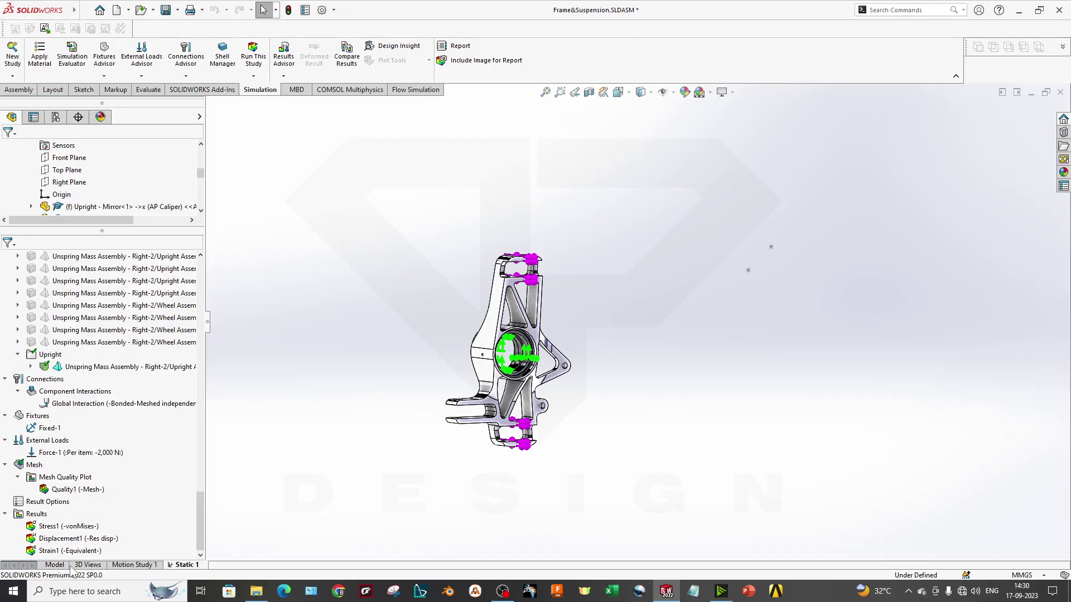
{"action": "double_click", "coordinate": [80, 539]}
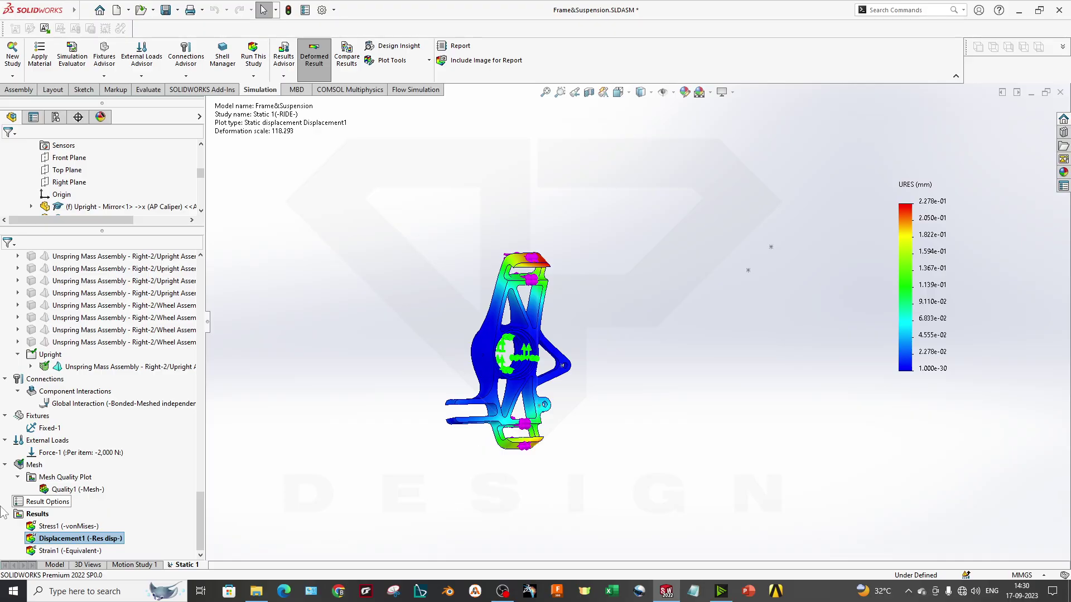
{"action": "double_click", "coordinate": [66, 526]}
{"action": "double_click", "coordinate": [77, 550]}
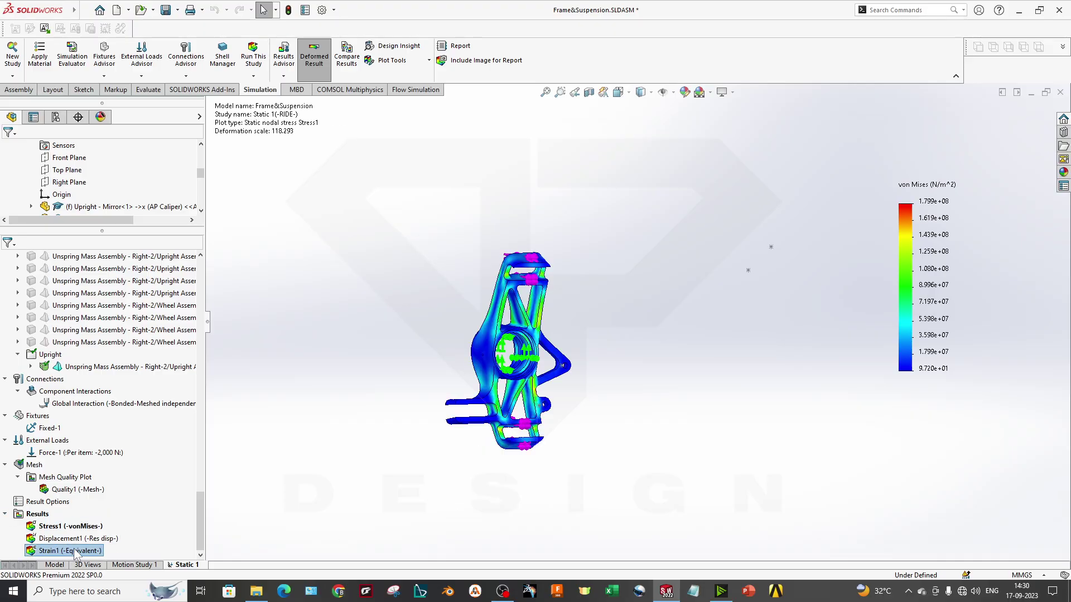
{"action": "double_click", "coordinate": [68, 526]}
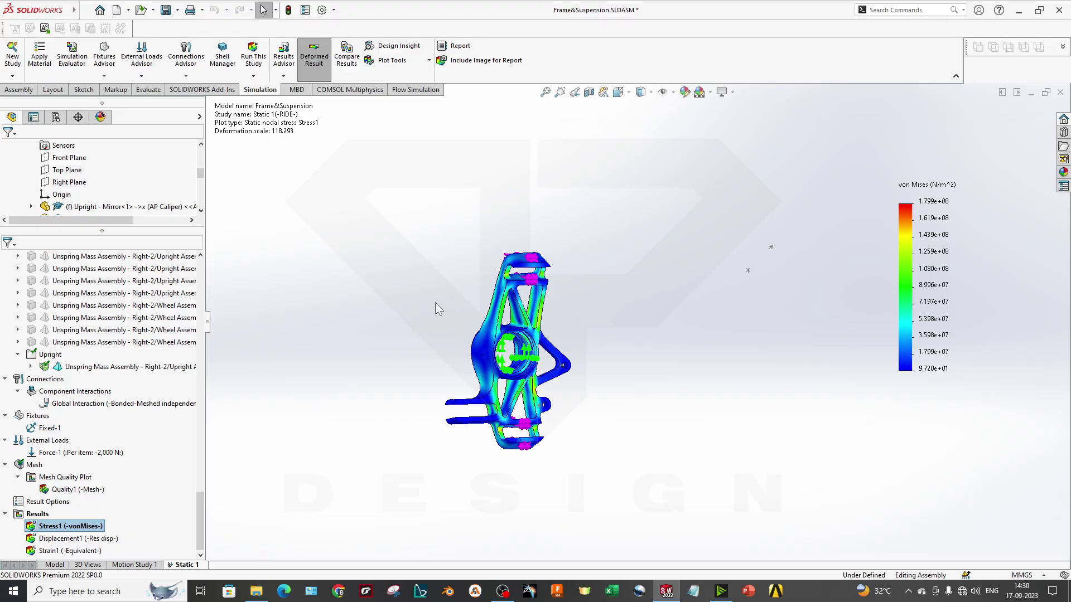
Set the deformed shape of the von Mises stress plot to a scale of 1.
{"action": "scroll", "coordinate": [439, 309], "scroll_direction": "down", "scroll_amount": 3}
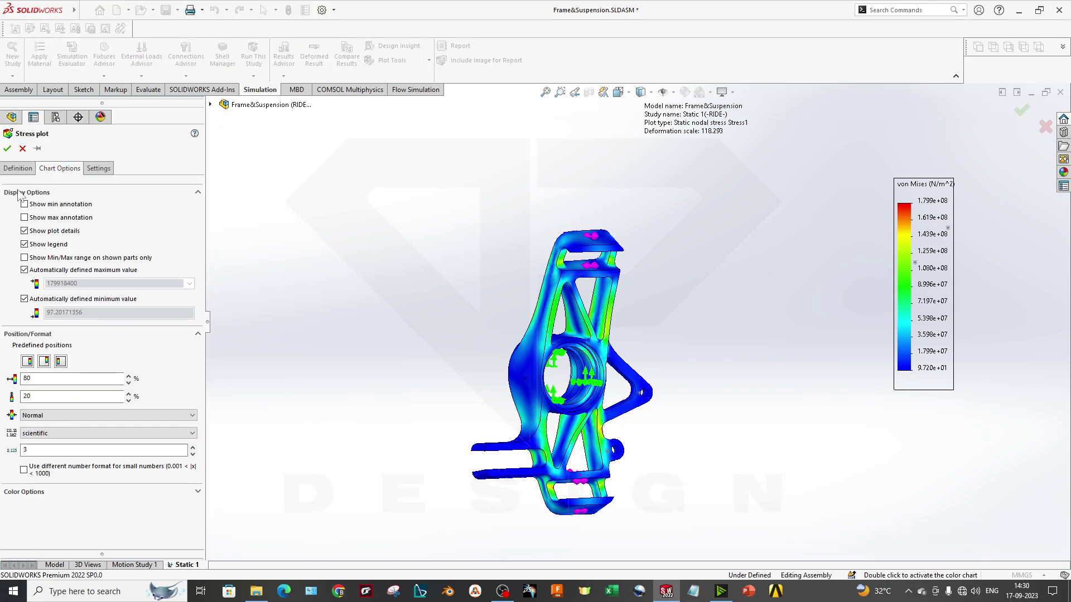
{"action": "left_click", "coordinate": [21, 170]}
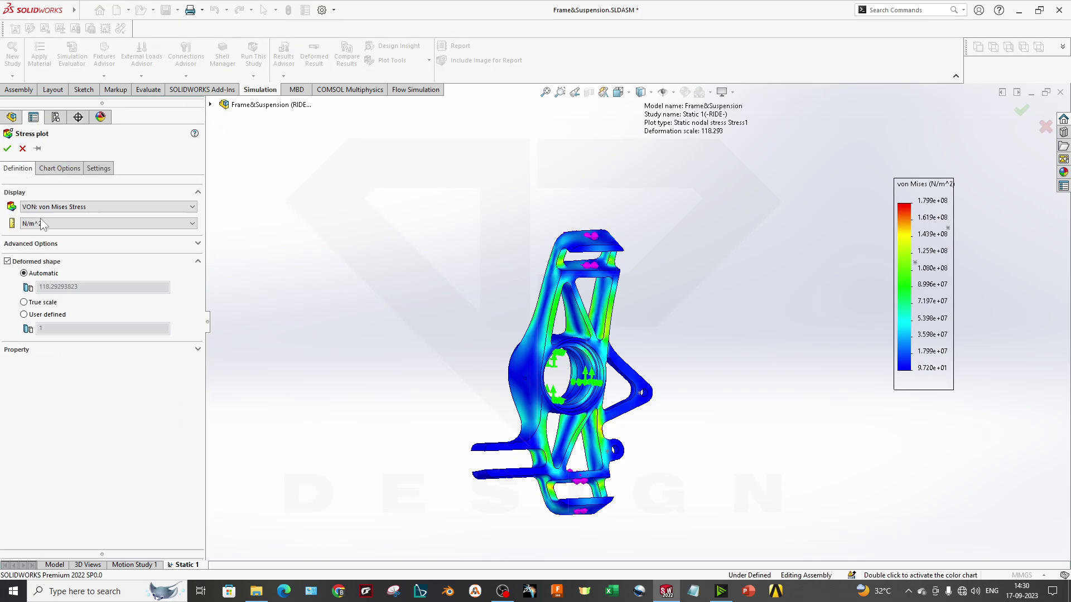
{"action": "left_click", "coordinate": [7, 147]}
{"action": "scroll", "coordinate": [637, 378], "scroll_direction": "down", "scroll_amount": 2}
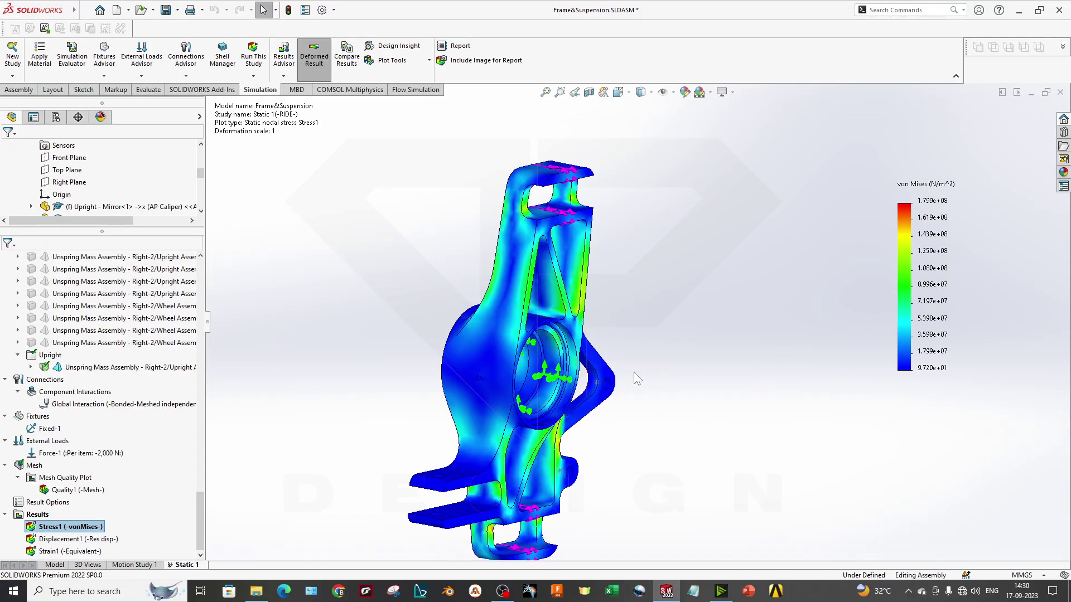
{"action": "middle_click_drag", "start_coordinate": [634, 373], "coordinate": [616, 396]}
Return to the assembly model and start Simulation Display, dismissing its introduction message.
{"action": "left_click", "coordinate": [54, 565]}
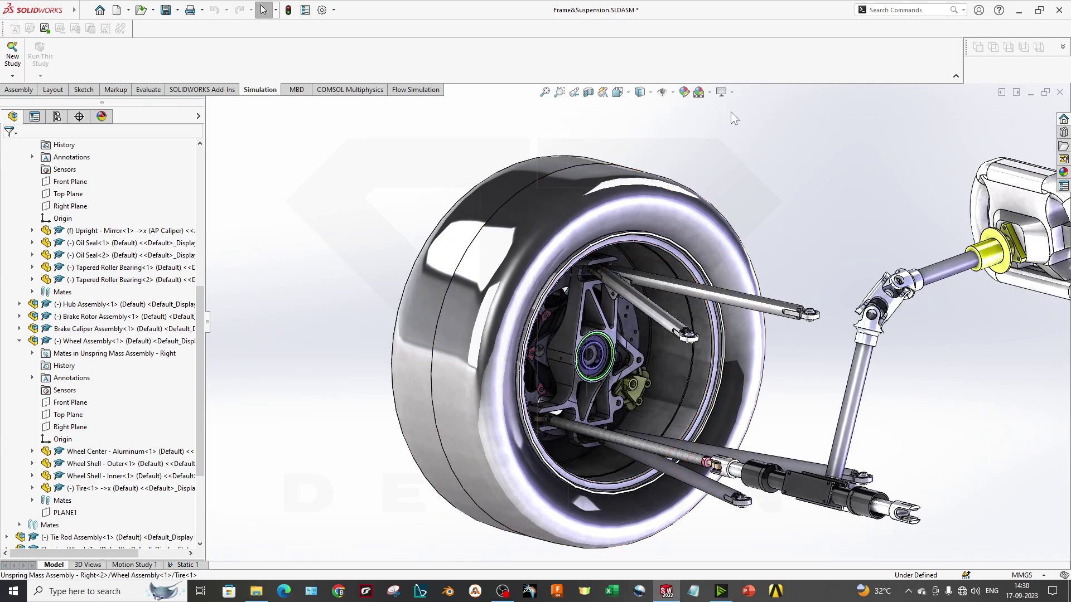
{"action": "left_click", "coordinate": [731, 92]}
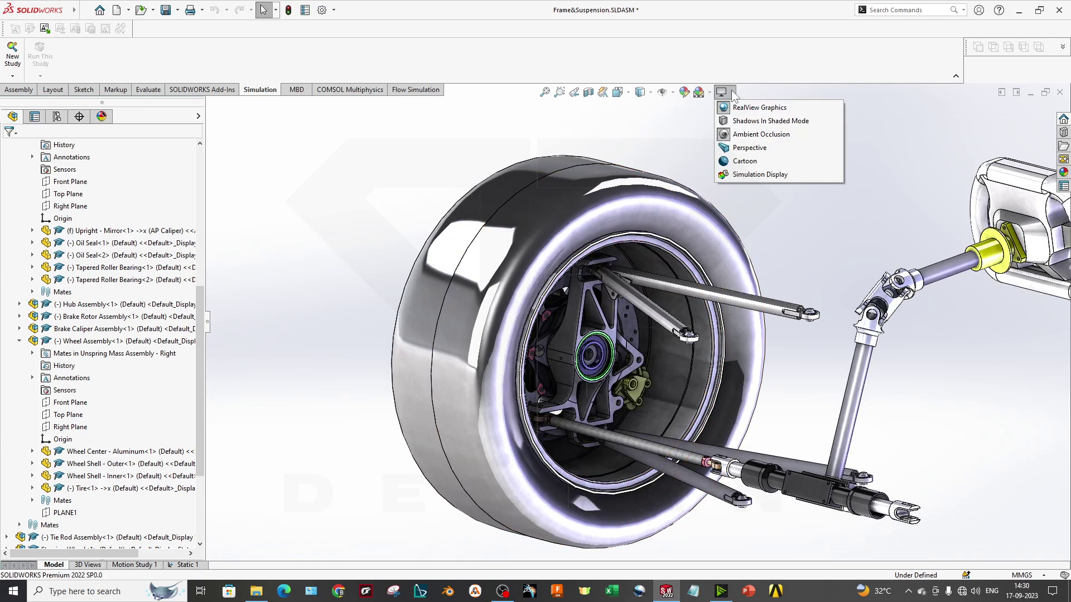
{"action": "left_click", "coordinate": [738, 175]}
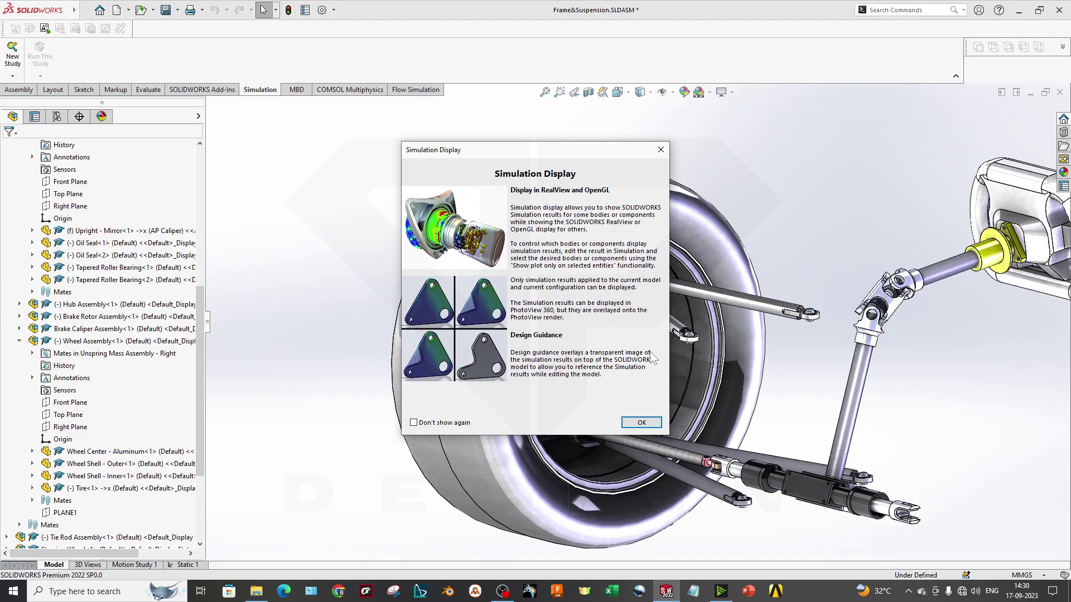
{"action": "left_click_drag", "start_coordinate": [483, 151], "coordinate": [289, 179]}
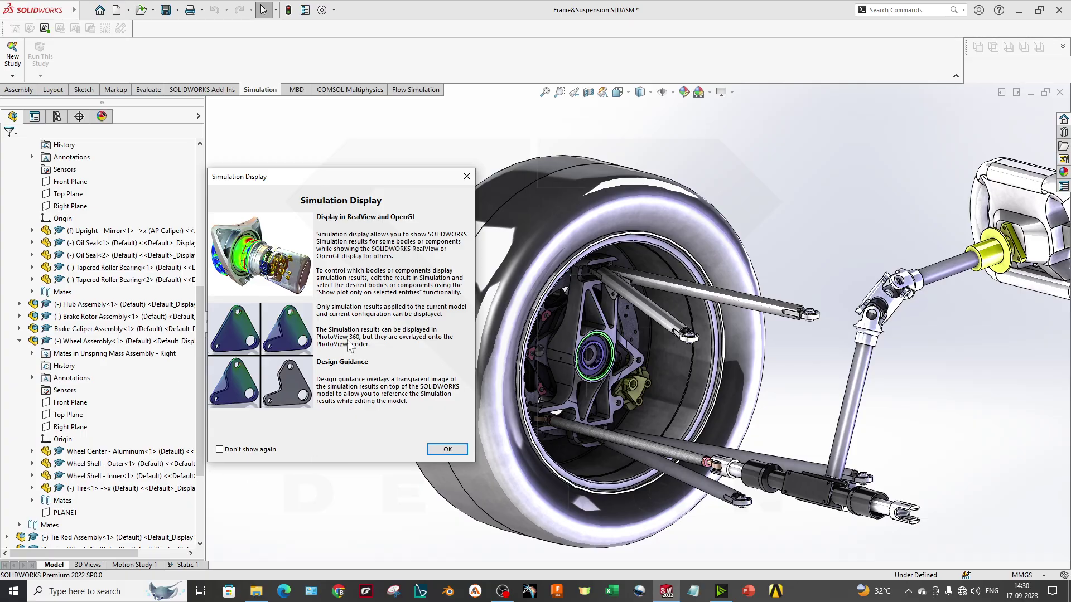
{"action": "left_click", "coordinate": [447, 449]}
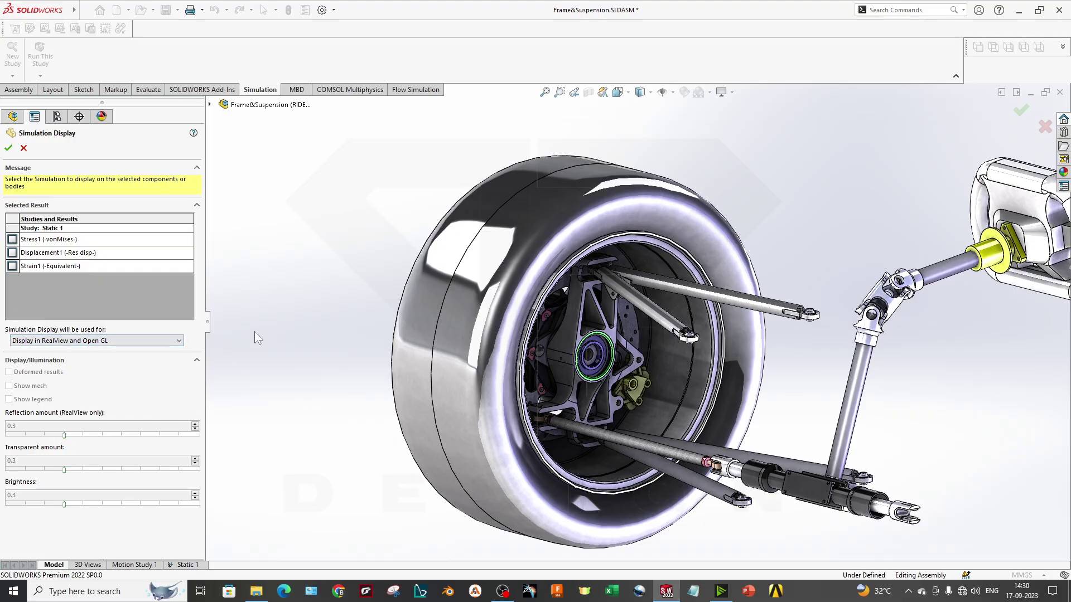
Overlay the Stress1 result on the upright, replace it with Displacement1, and accept the simulation display.
{"action": "scroll", "coordinate": [624, 321], "scroll_direction": "down", "scroll_amount": 4}
{"action": "scroll", "coordinate": [593, 395], "scroll_direction": "up", "scroll_amount": 2}
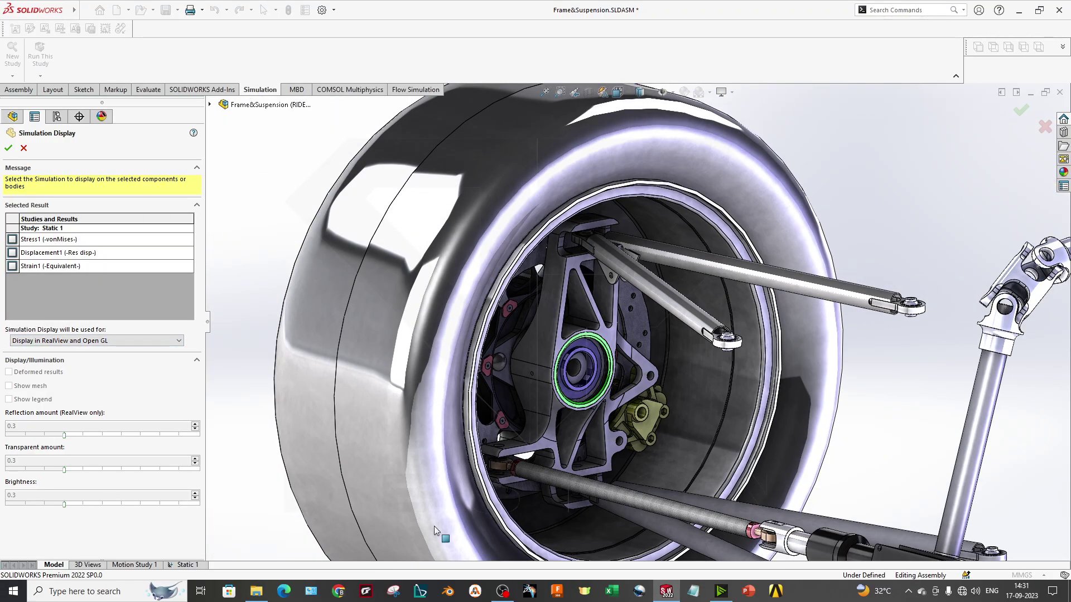
{"action": "left_click", "coordinate": [12, 239]}
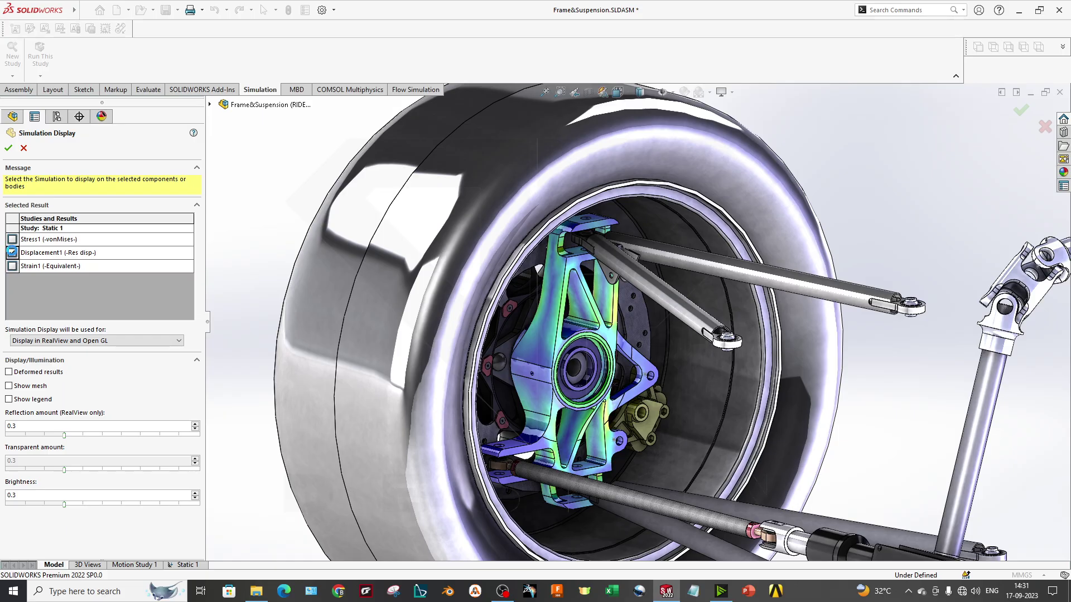
{"action": "middle_click_drag", "start_coordinate": [659, 462], "coordinate": [615, 334]}
{"action": "scroll", "coordinate": [617, 338], "scroll_direction": "up", "scroll_amount": 3}
{"action": "left_click", "coordinate": [728, 91]}
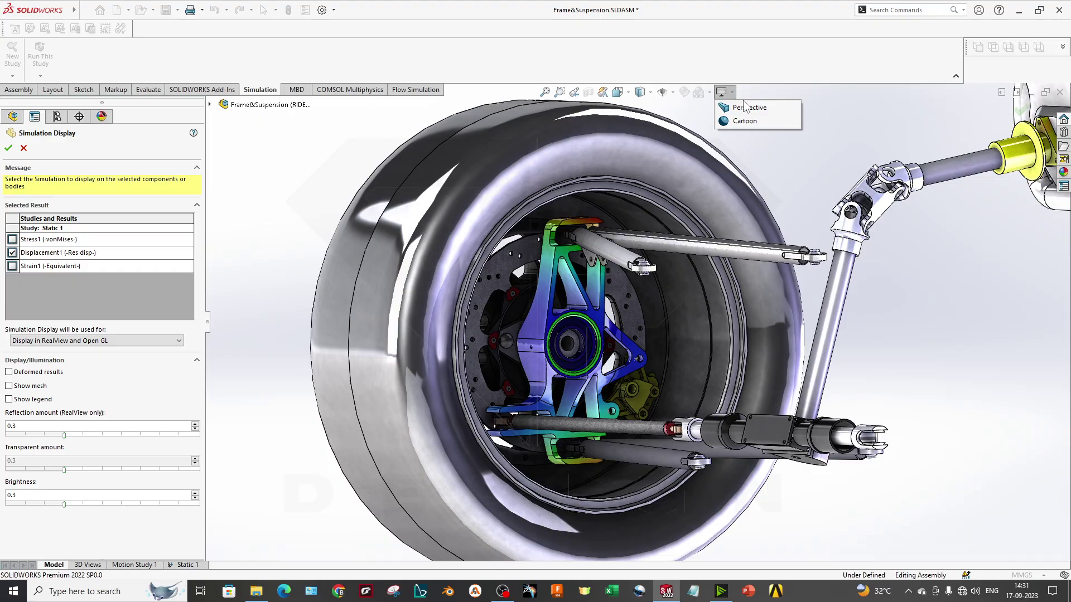
{"action": "left_click", "coordinate": [10, 147]}
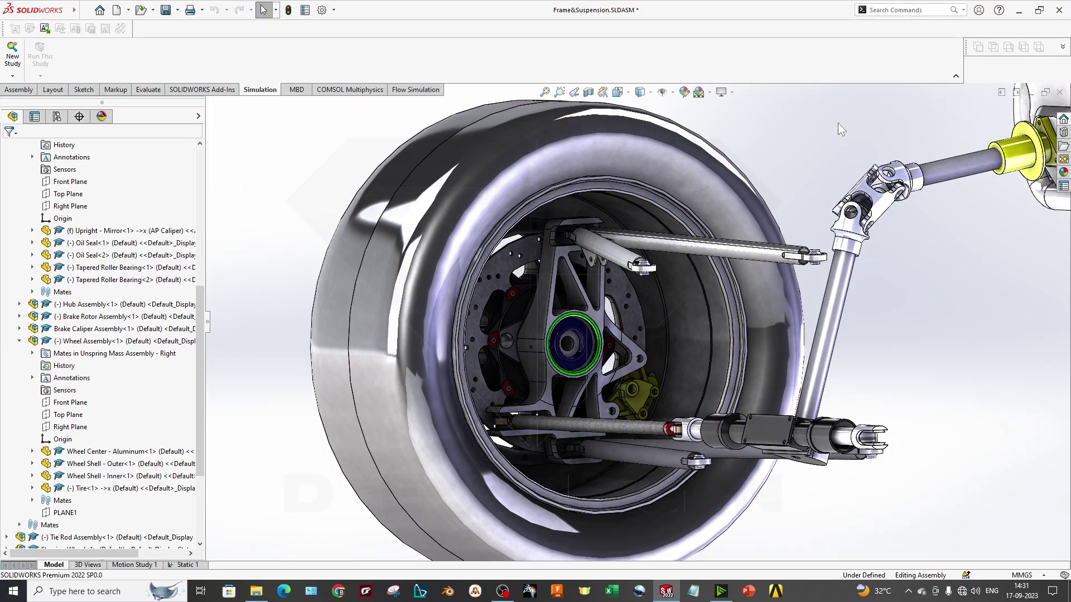
Turn off RealView Graphics for the assembly model.
{"action": "left_click", "coordinate": [730, 92]}
{"action": "left_click", "coordinate": [754, 108]}
{"action": "left_click", "coordinate": [847, 245]}
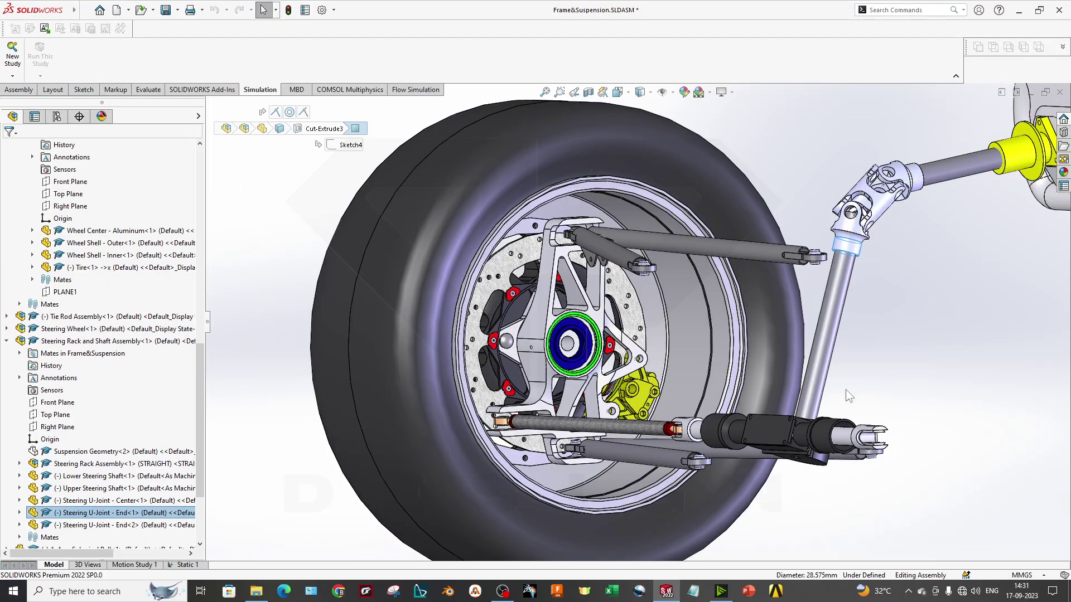
{"action": "scroll", "coordinate": [638, 323], "scroll_direction": "up", "scroll_amount": 2}
{"action": "scroll", "coordinate": [691, 304], "scroll_direction": "down", "scroll_amount": 2}
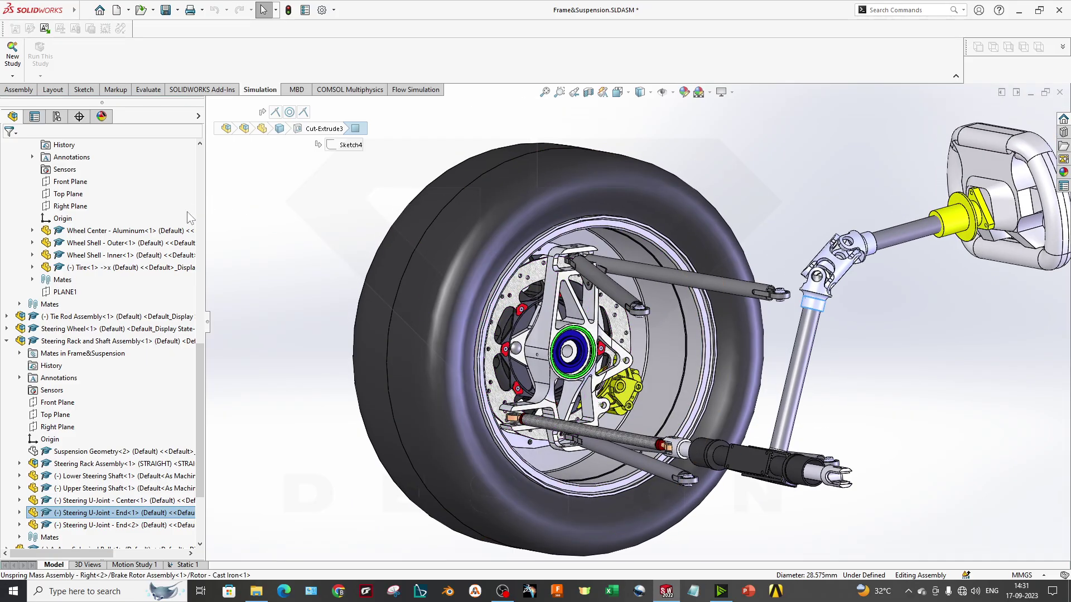
Overlay the Stress1 (-vonMises-) result on the upright with Simulation Display and inspect it within the assembly.
{"action": "left_click", "coordinate": [730, 92]}
{"action": "left_click", "coordinate": [750, 174]}
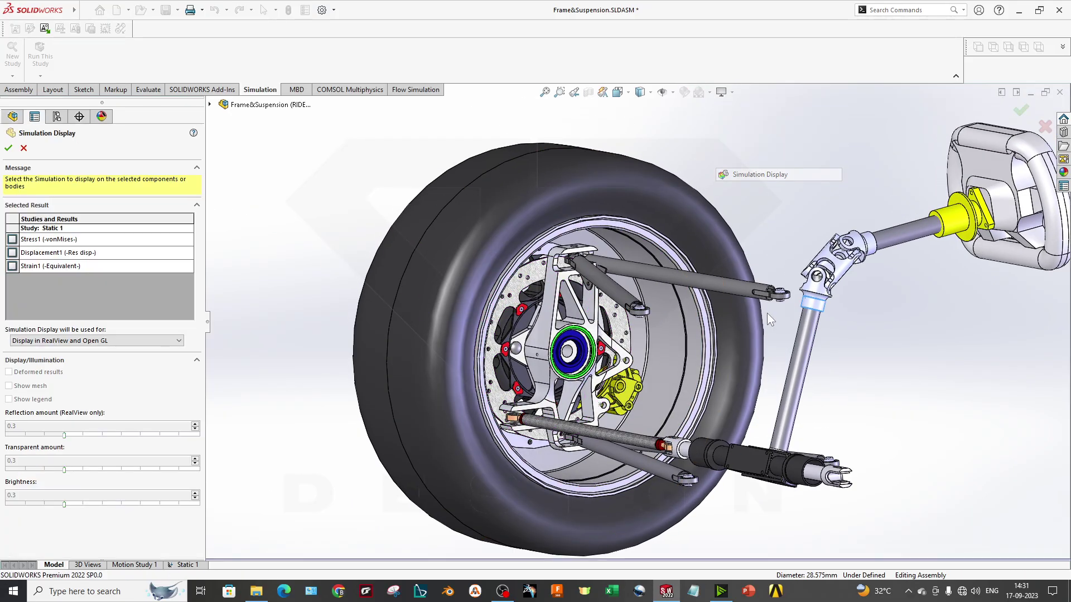
{"action": "left_click", "coordinate": [12, 239]}
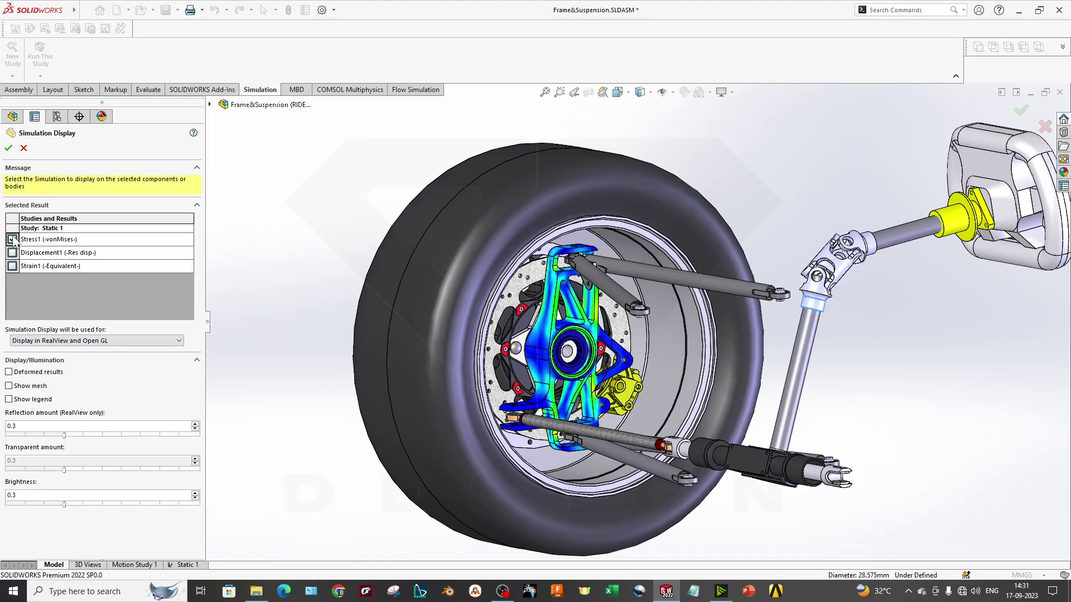
{"action": "scroll", "coordinate": [584, 292], "scroll_direction": "down", "scroll_amount": 2}
{"action": "scroll", "coordinate": [585, 293], "scroll_direction": "up", "scroll_amount": 5}
{"action": "scroll", "coordinate": [799, 365], "scroll_direction": "down", "scroll_amount": 2}
{"action": "middle_click_drag", "start_coordinate": [801, 365], "coordinate": [694, 431]}
{"action": "scroll", "coordinate": [695, 431], "scroll_direction": "up", "scroll_amount": 2}
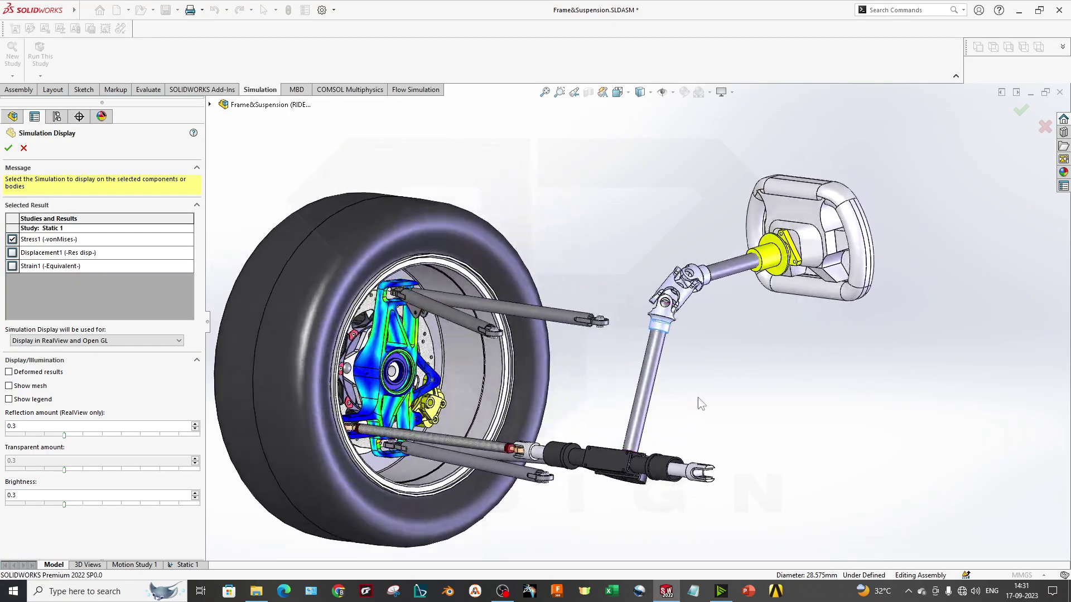
{"action": "scroll", "coordinate": [617, 336], "scroll_direction": "down", "scroll_amount": 3}
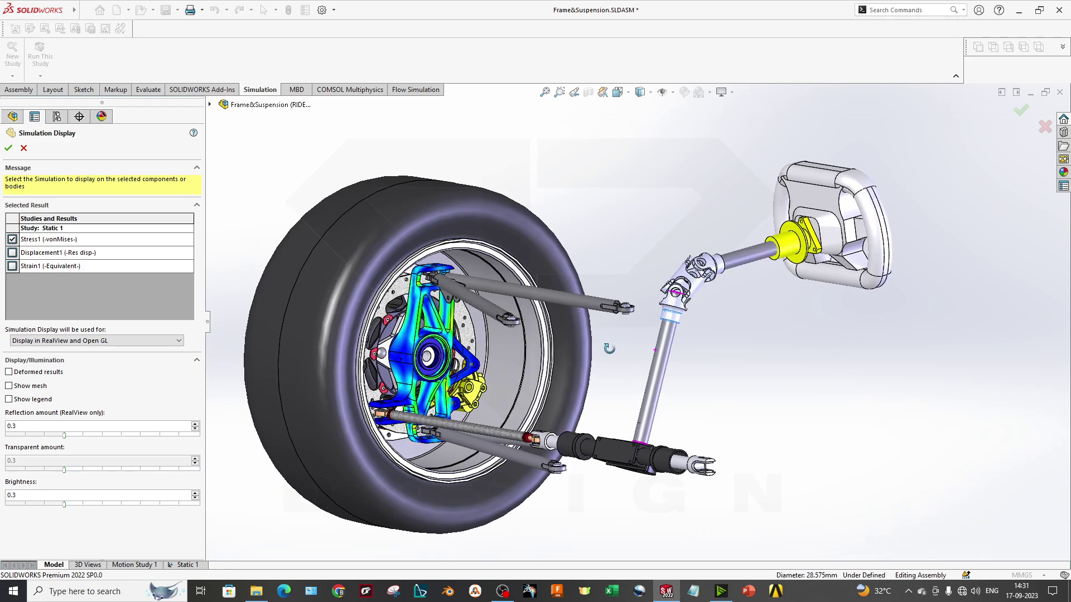
{"action": "scroll", "coordinate": [520, 338], "scroll_direction": "down", "scroll_amount": 2}
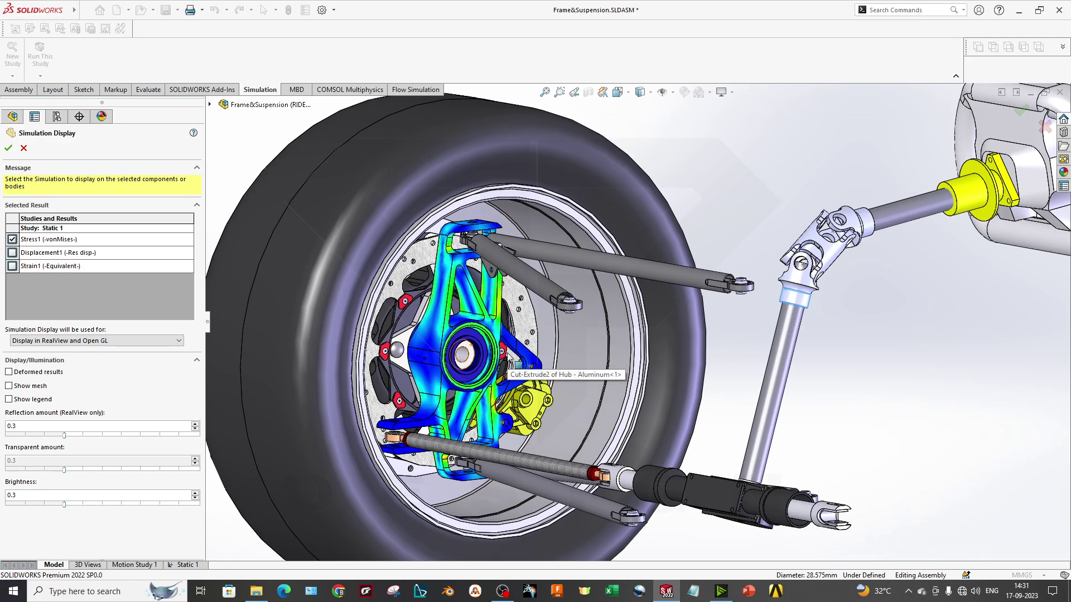
Examine the upright's stress overlay within the suspension assembly and try the deformed results display.
{"action": "middle_click_drag", "start_coordinate": [506, 352], "coordinate": [513, 382]}
{"action": "scroll", "coordinate": [561, 318], "scroll_direction": "up", "scroll_amount": 3}
{"action": "scroll", "coordinate": [561, 335], "scroll_direction": "down", "scroll_amount": 3}
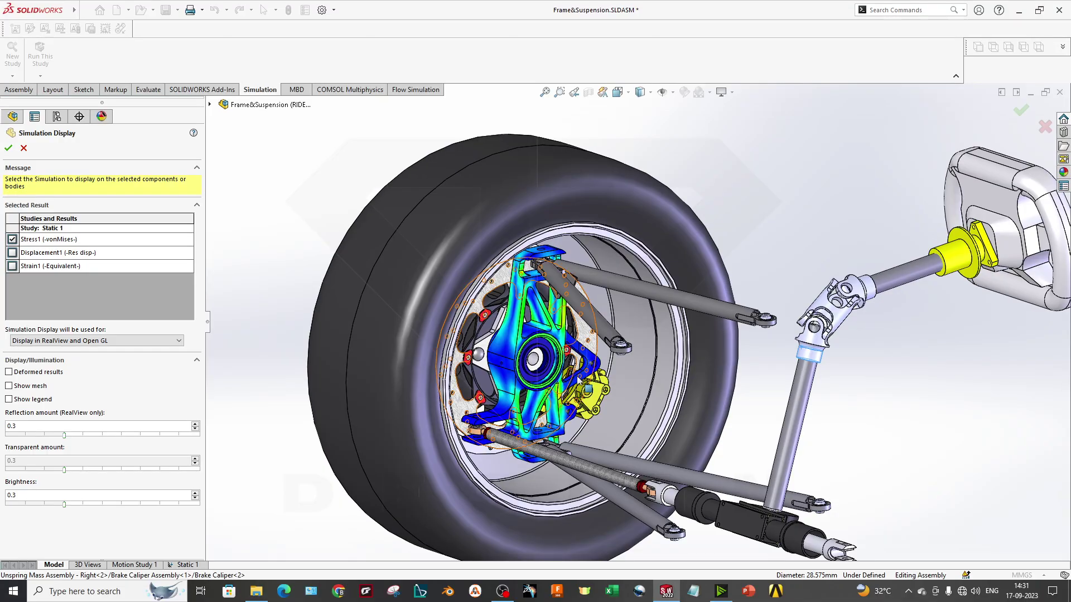
{"action": "scroll", "coordinate": [641, 363], "scroll_direction": "up", "scroll_amount": 1}
{"action": "middle_click_drag", "start_coordinate": [671, 368], "coordinate": [682, 354]}
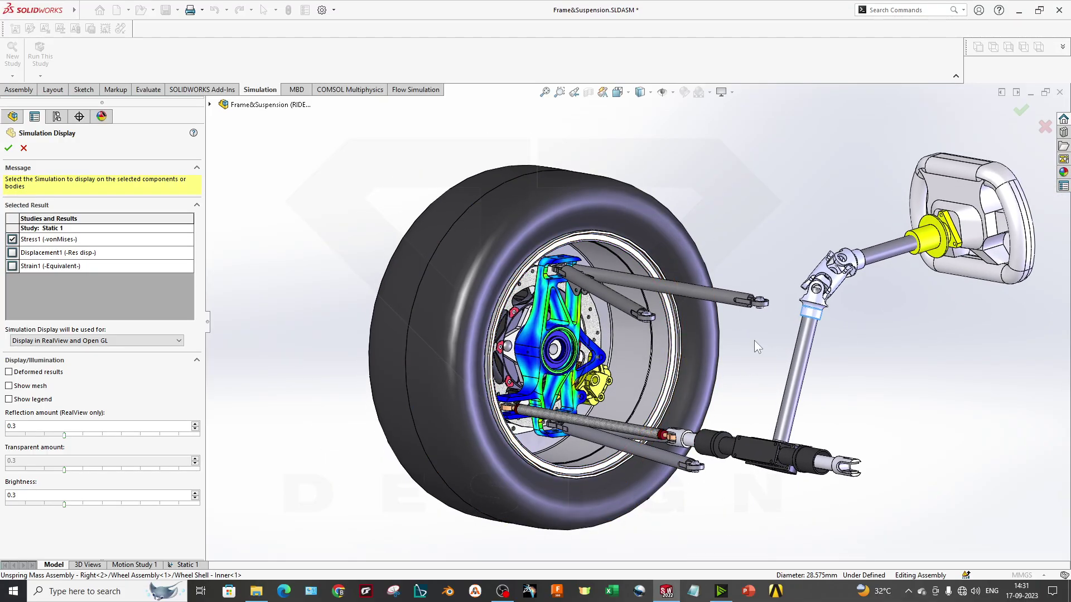
{"action": "scroll", "coordinate": [789, 316], "scroll_direction": "up", "scroll_amount": 3}
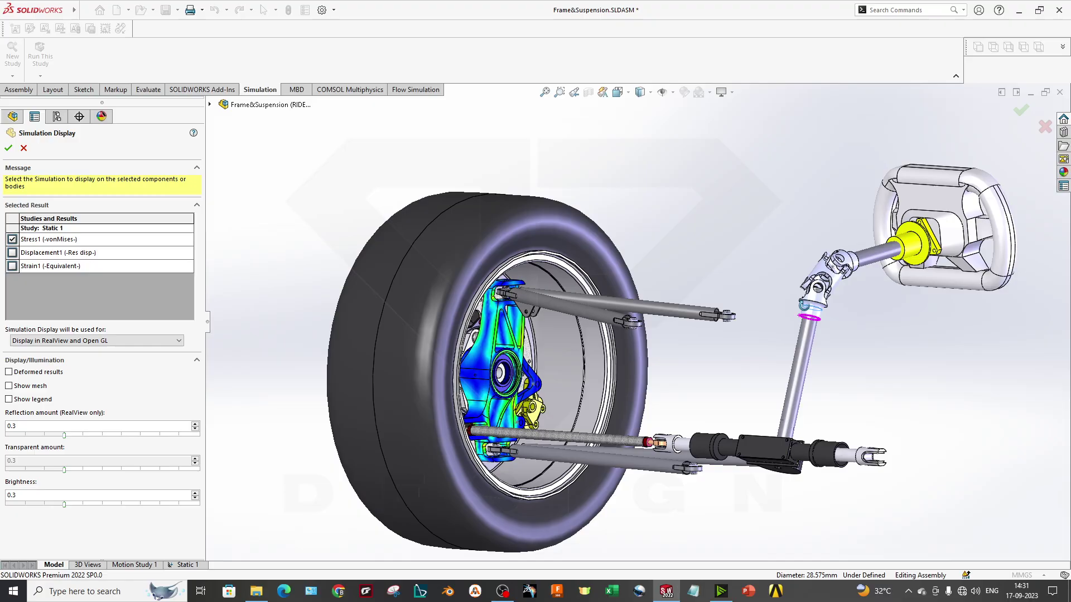
{"action": "scroll", "coordinate": [764, 318], "scroll_direction": "down", "scroll_amount": 3}
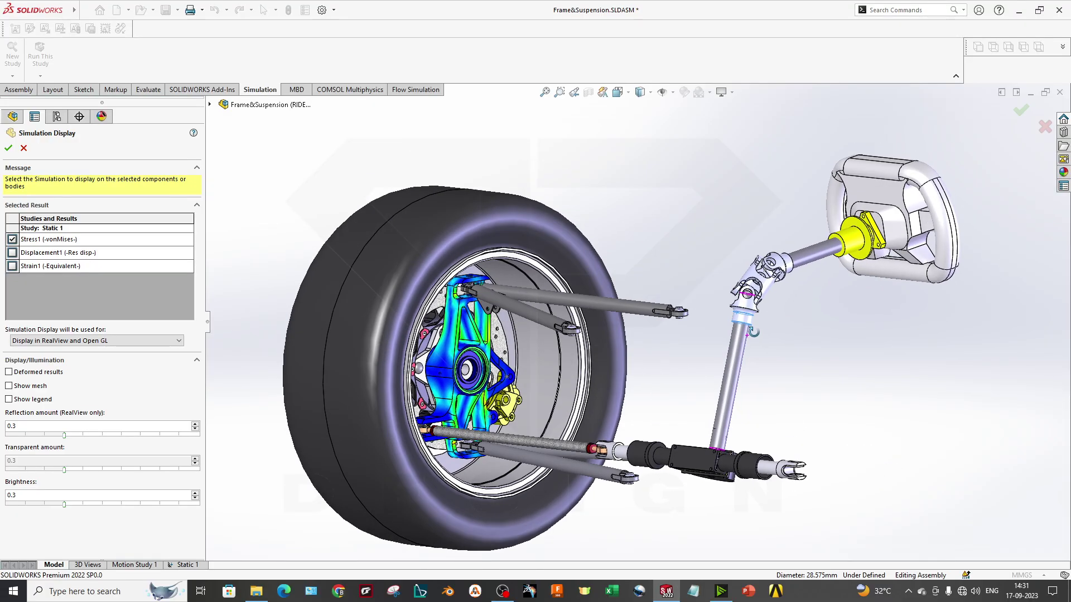
{"action": "left_click", "coordinate": [38, 373]}
{"action": "left_click", "coordinate": [37, 373]}
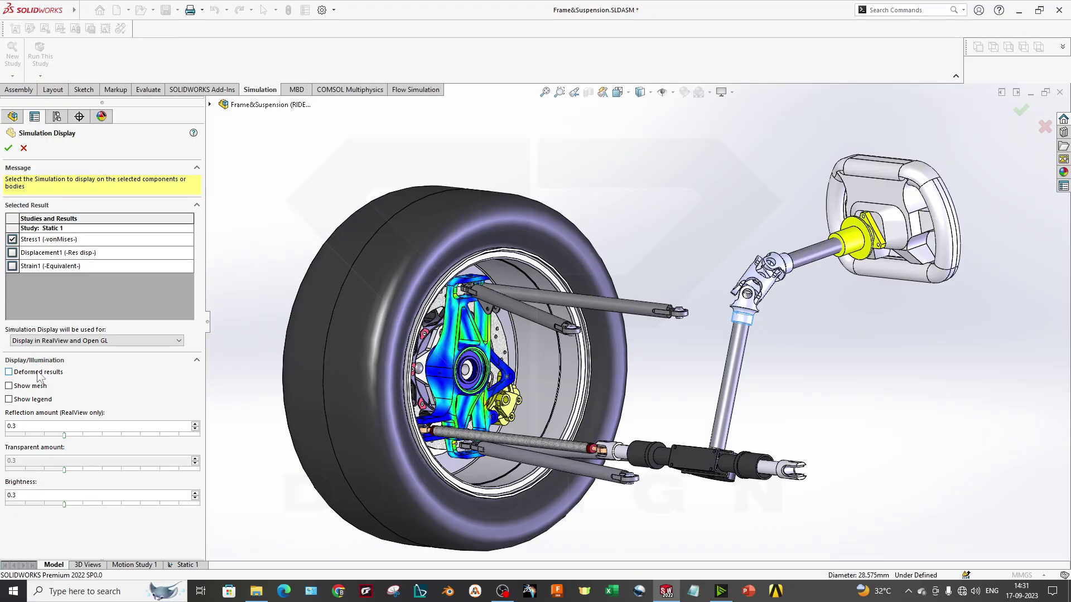
Show the mesh and legend on the upright's stress overlay, inspect them, and exit Simulation Display without keeping the overlay.
{"action": "left_click", "coordinate": [35, 387]}
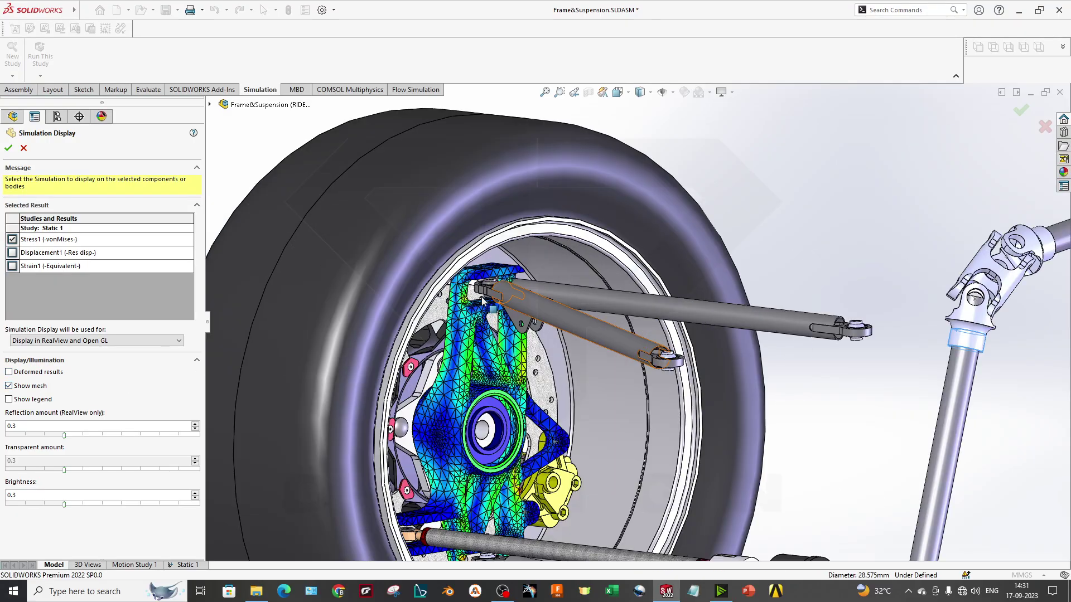
{"action": "scroll", "coordinate": [542, 379], "scroll_direction": "down", "scroll_amount": 5}
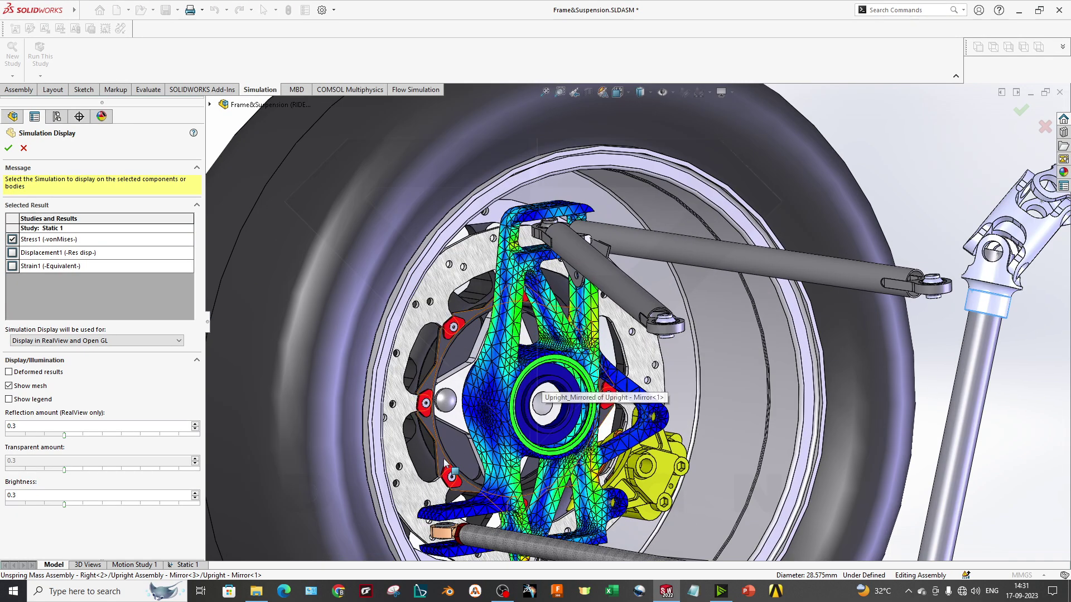
{"action": "left_click", "coordinate": [31, 399]}
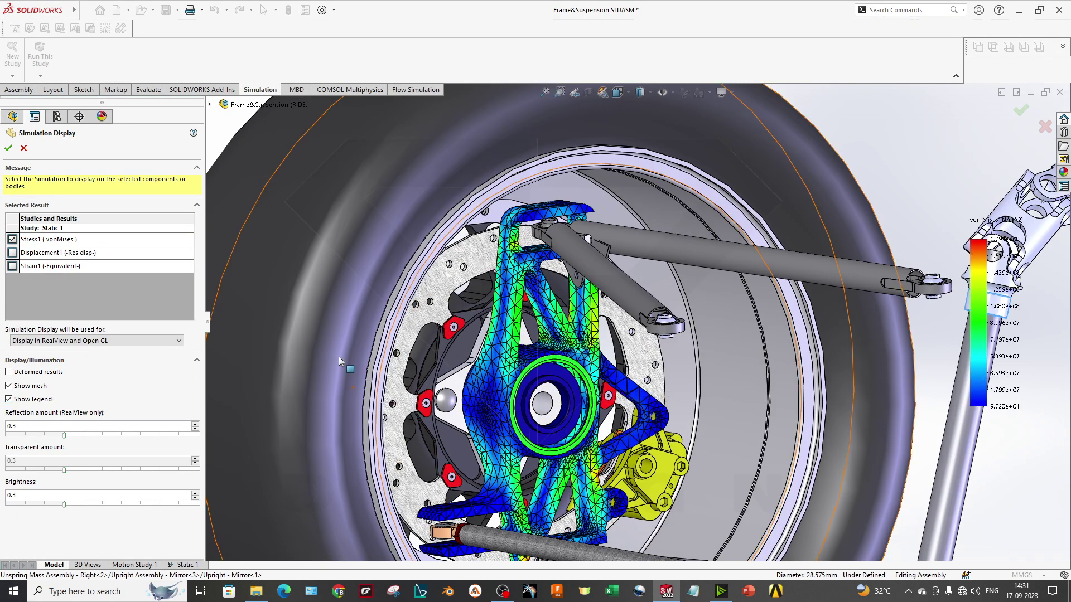
{"action": "scroll", "coordinate": [855, 316], "scroll_direction": "up", "scroll_amount": 6}
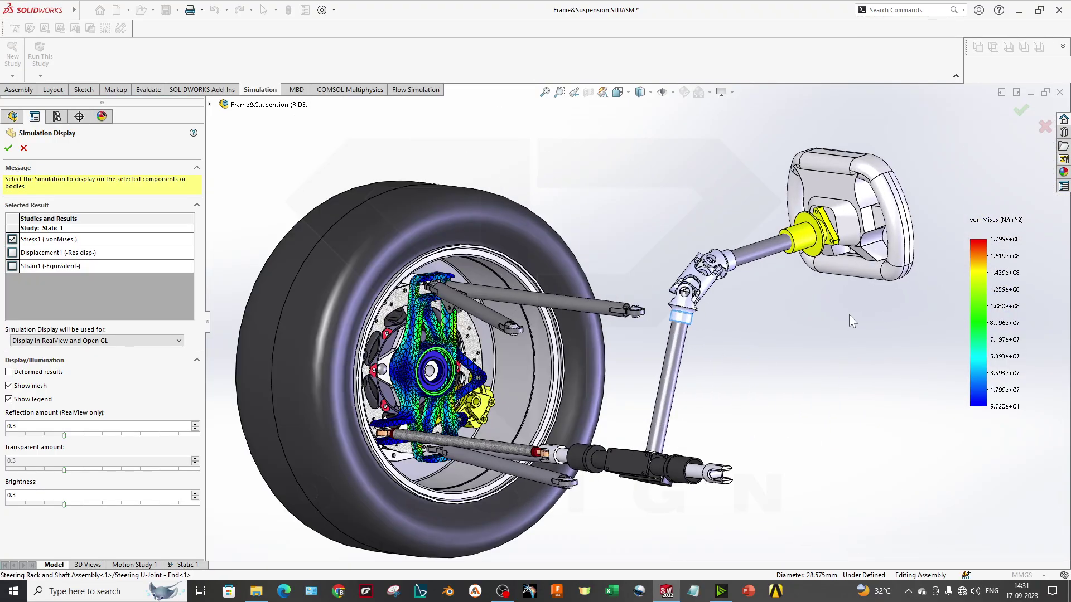
{"action": "scroll", "coordinate": [849, 315], "scroll_direction": "up", "scroll_amount": 4}
{"action": "scroll", "coordinate": [706, 312], "scroll_direction": "down", "scroll_amount": 4}
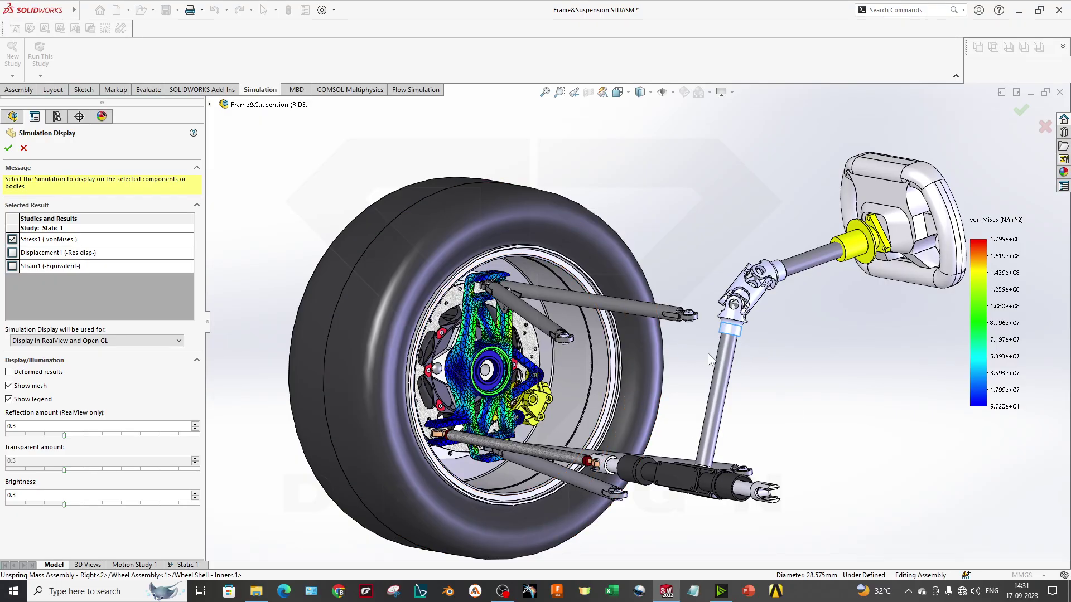
{"action": "left_click", "coordinate": [24, 148]}
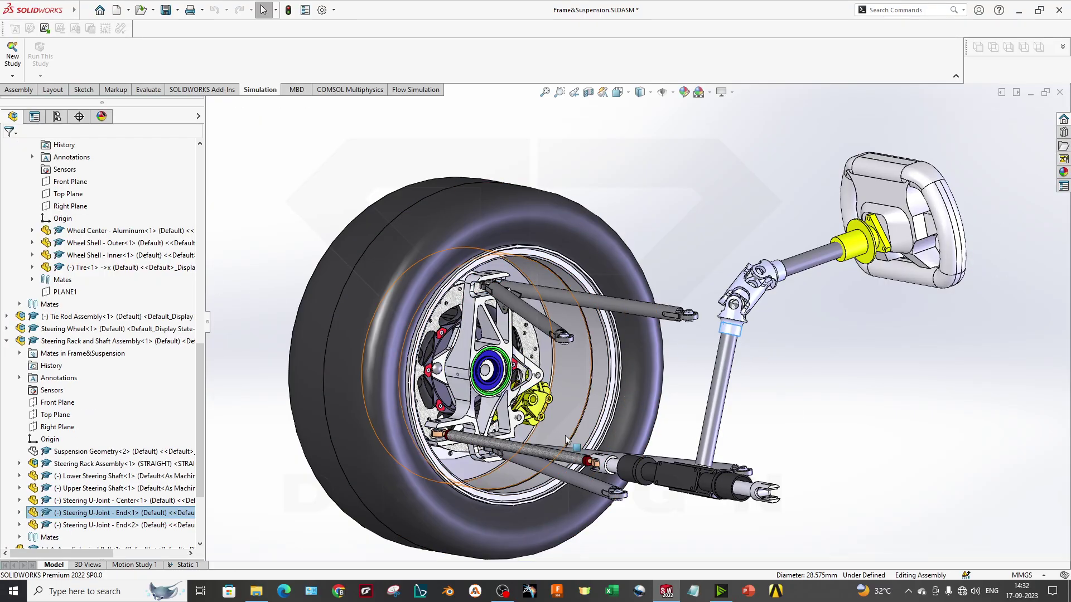
{"action": "left_click", "coordinate": [582, 385]}
{"action": "left_click", "coordinate": [857, 380]}
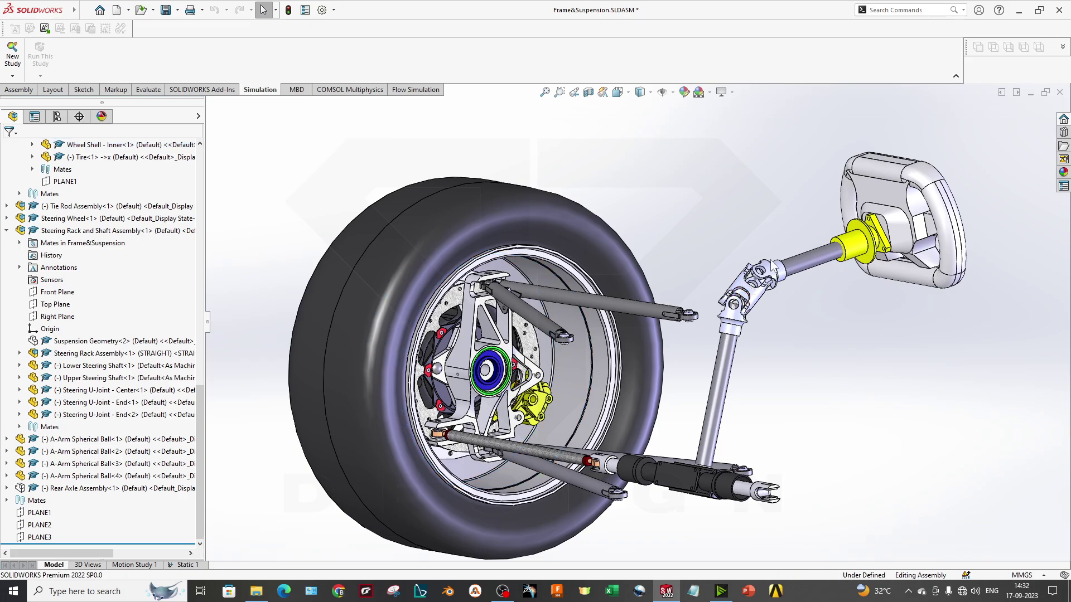
Open the Steering U-Joint - Center part in its own window and examine its shape and holes.
{"action": "scroll", "coordinate": [786, 293], "scroll_direction": "down", "scroll_amount": 9}
{"action": "right_click", "coordinate": [698, 290]}
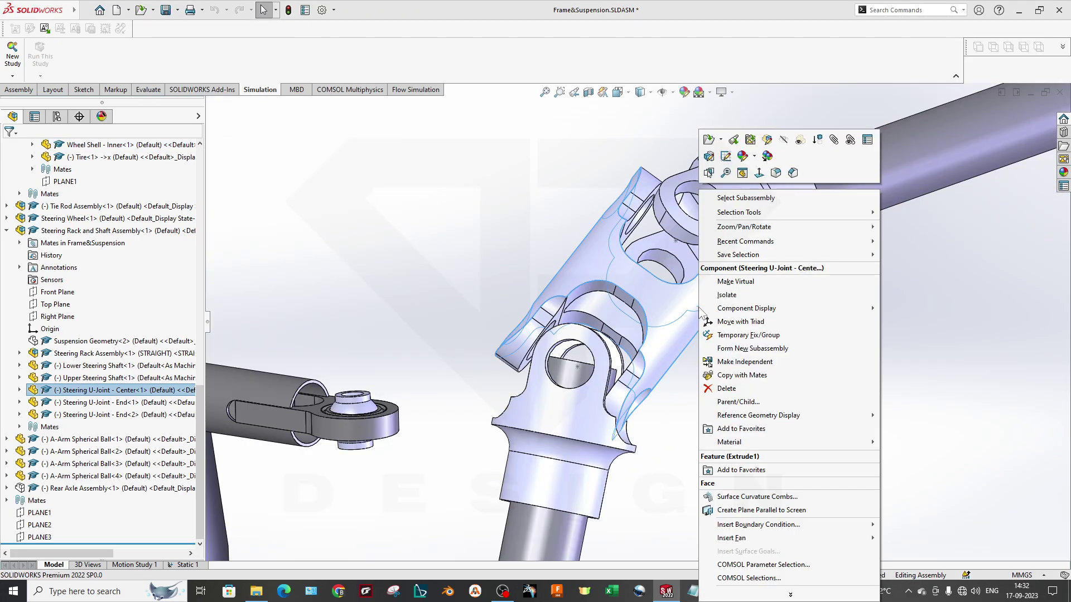
{"action": "left_click", "coordinate": [734, 148]}
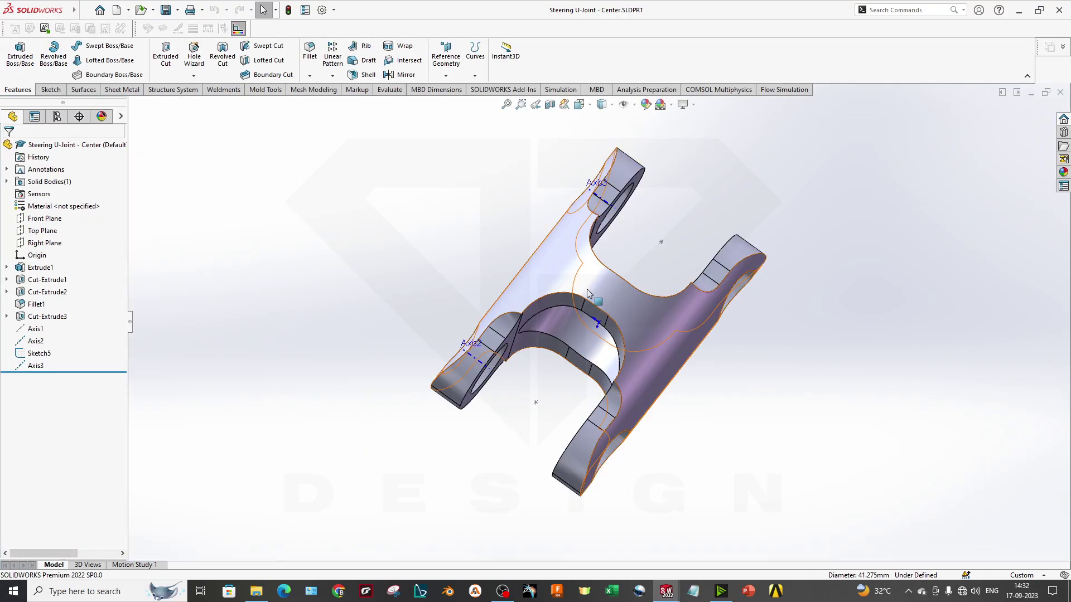
{"action": "middle_click_drag", "start_coordinate": [587, 294], "coordinate": [583, 319]}
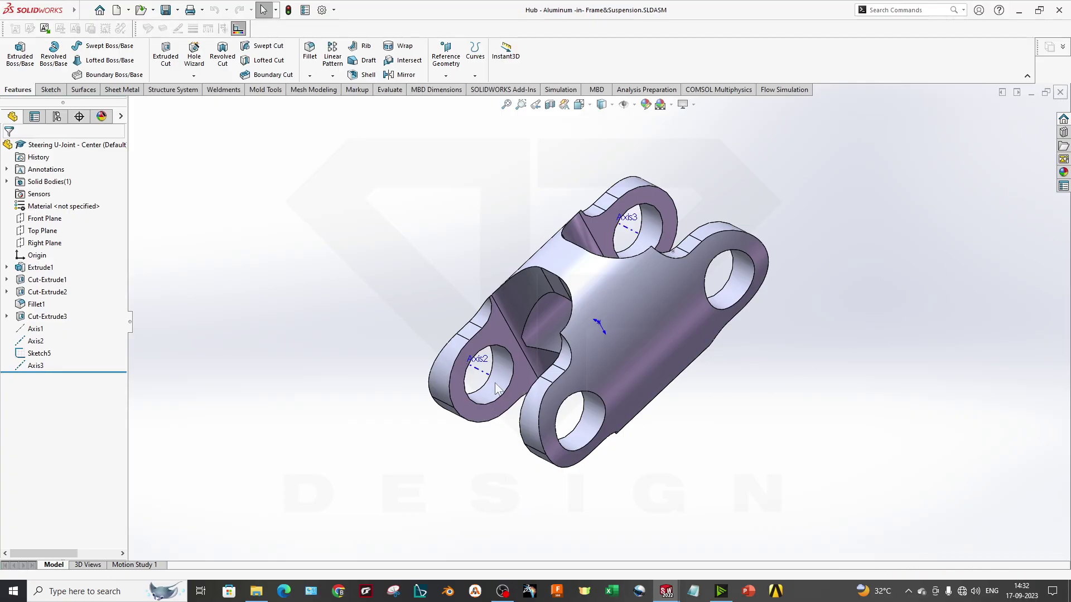
Return to the Frame&Suspension assembly model and create a second static study.
{"action": "scroll", "coordinate": [744, 468], "scroll_direction": "up", "scroll_amount": 4}
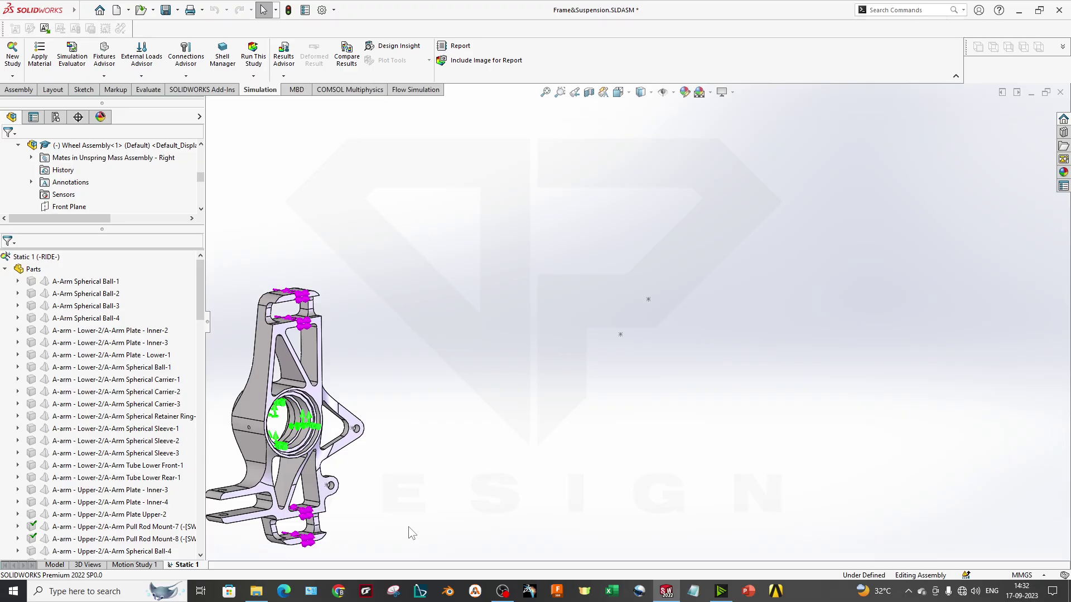
{"action": "left_click", "coordinate": [56, 565]}
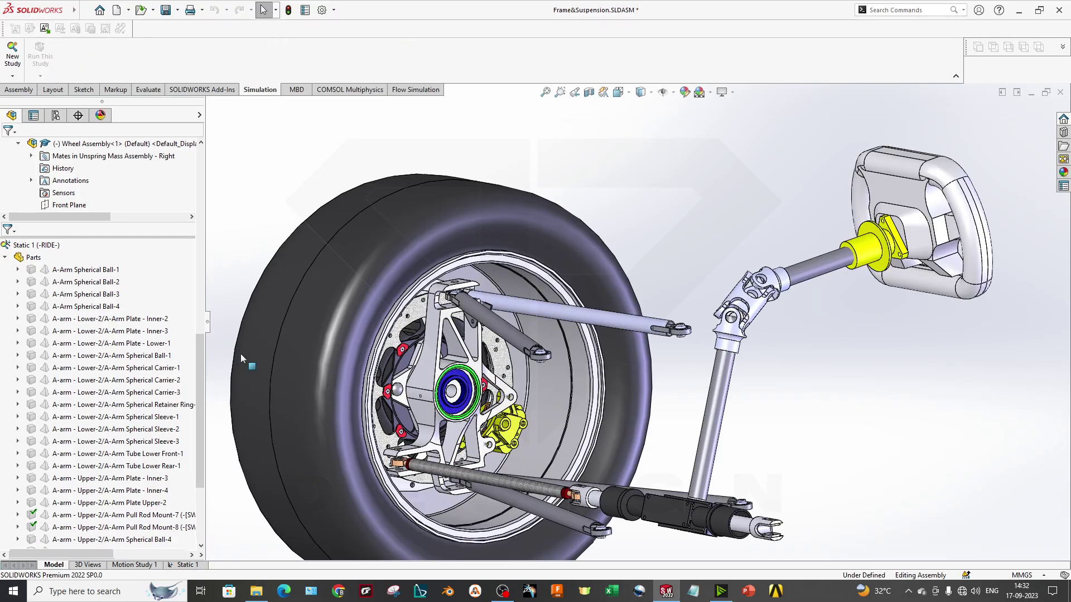
{"action": "left_click", "coordinate": [22, 56]}
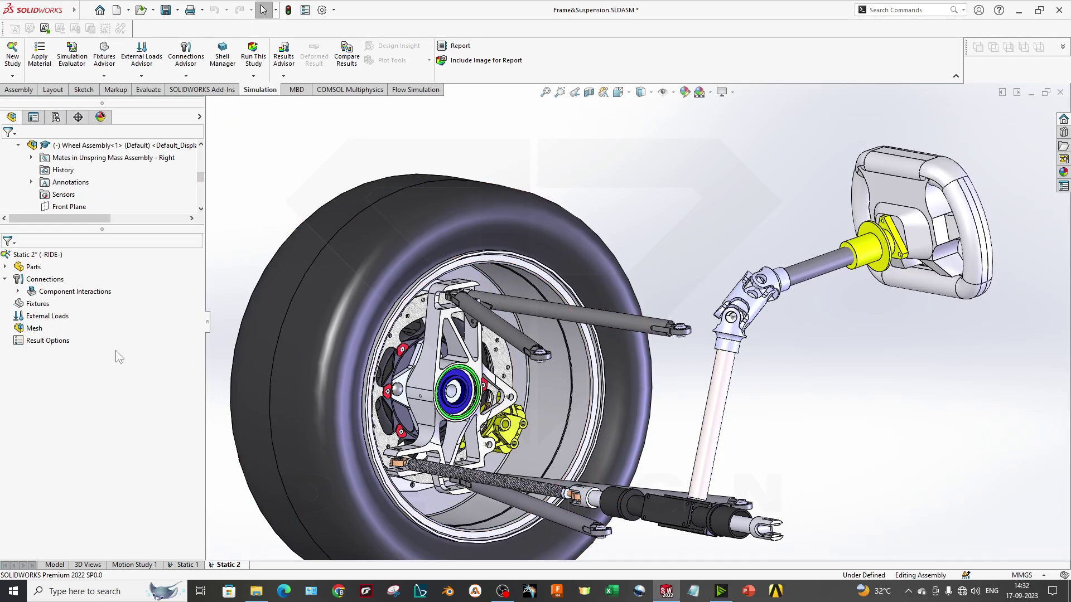
Place the Steering U-Joint - Center part in a new folder named UV Joint within the new study's parts.
{"action": "left_click", "coordinate": [8, 267]}
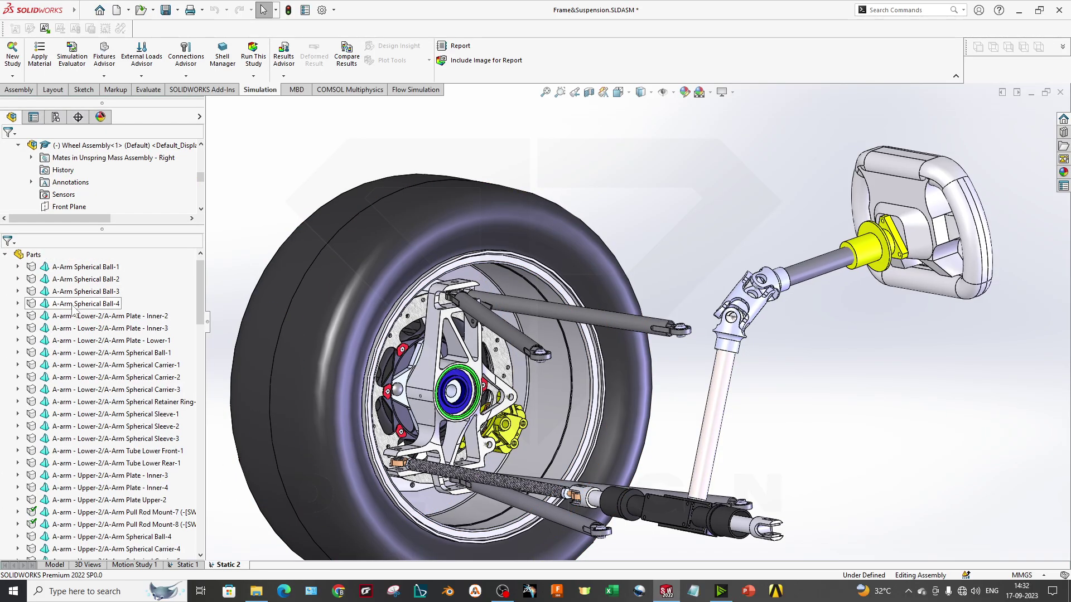
{"action": "left_click", "coordinate": [718, 304]}
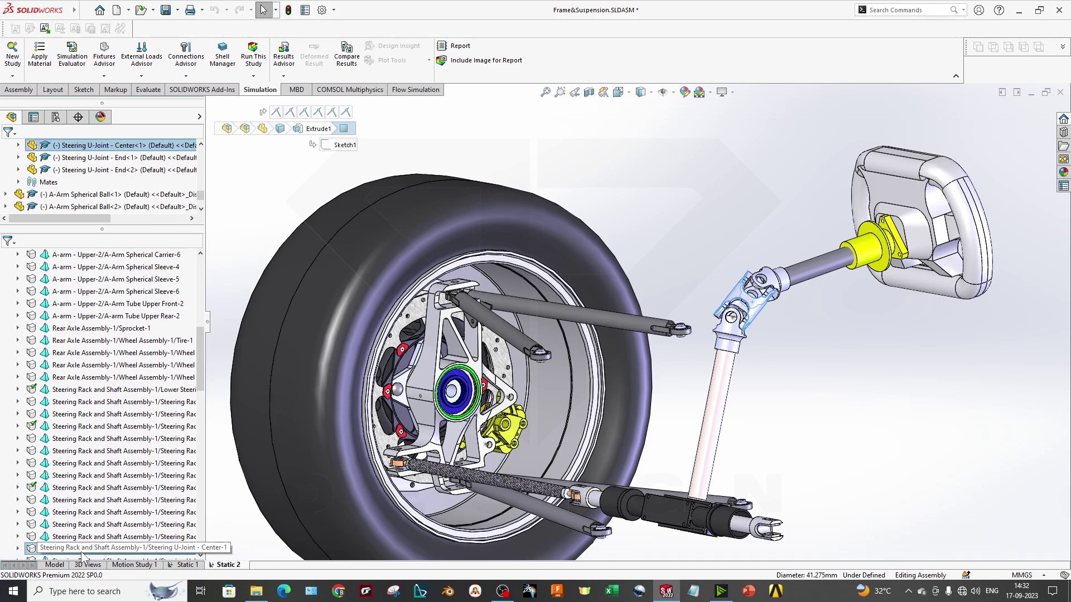
{"action": "right_click", "coordinate": [61, 439]}
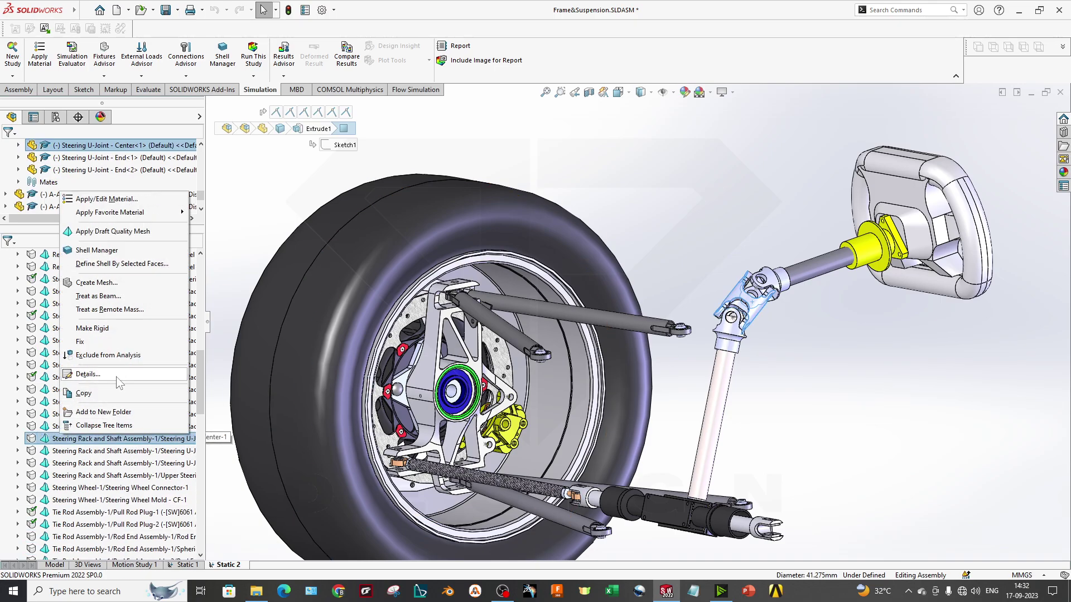
{"action": "left_click", "coordinate": [117, 413]}
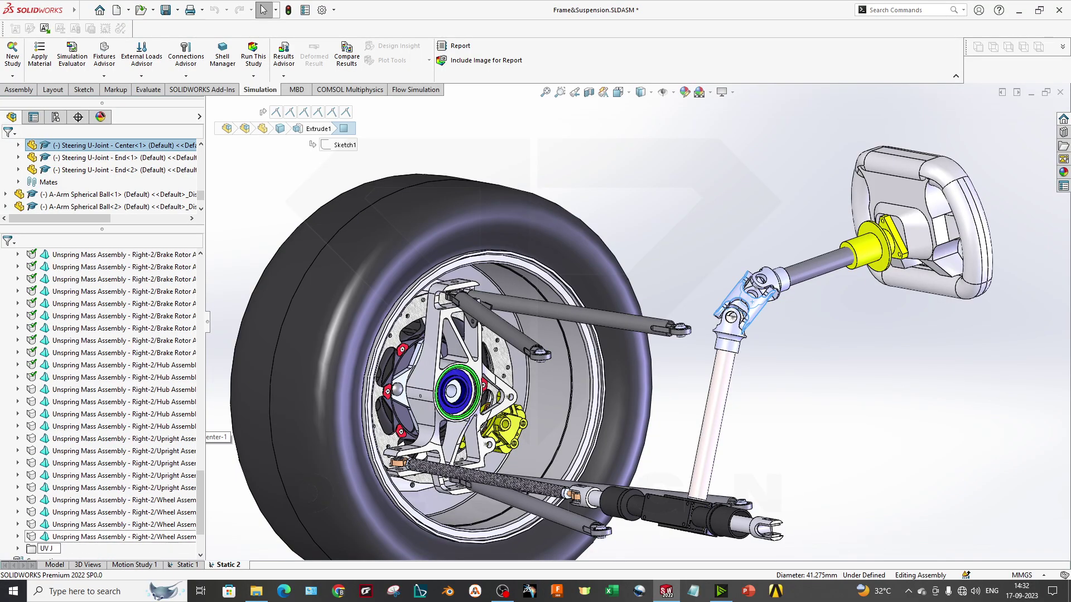
{"action": "type", "text": "UV Joint"}
{"action": "key", "text": "Return"}
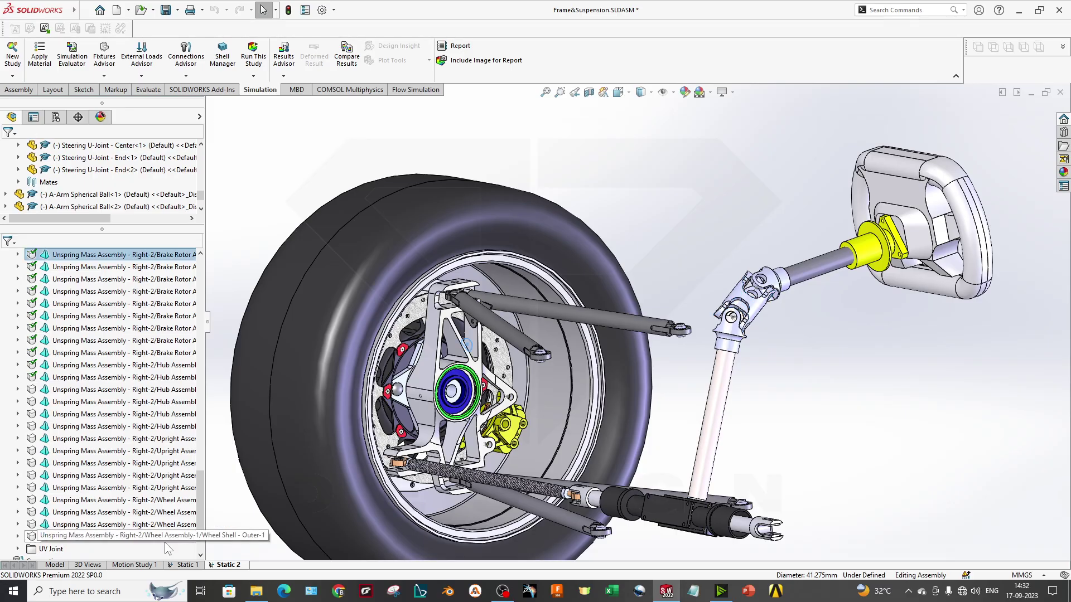
Exclude every part outside the UV Joint folder from the analysis, leaving only the Steering U-Joint - Center.
{"action": "scroll", "coordinate": [84, 391], "scroll_direction": "up", "scroll_amount": 6}
{"action": "scroll", "coordinate": [81, 303], "scroll_direction": "up", "scroll_amount": 15}
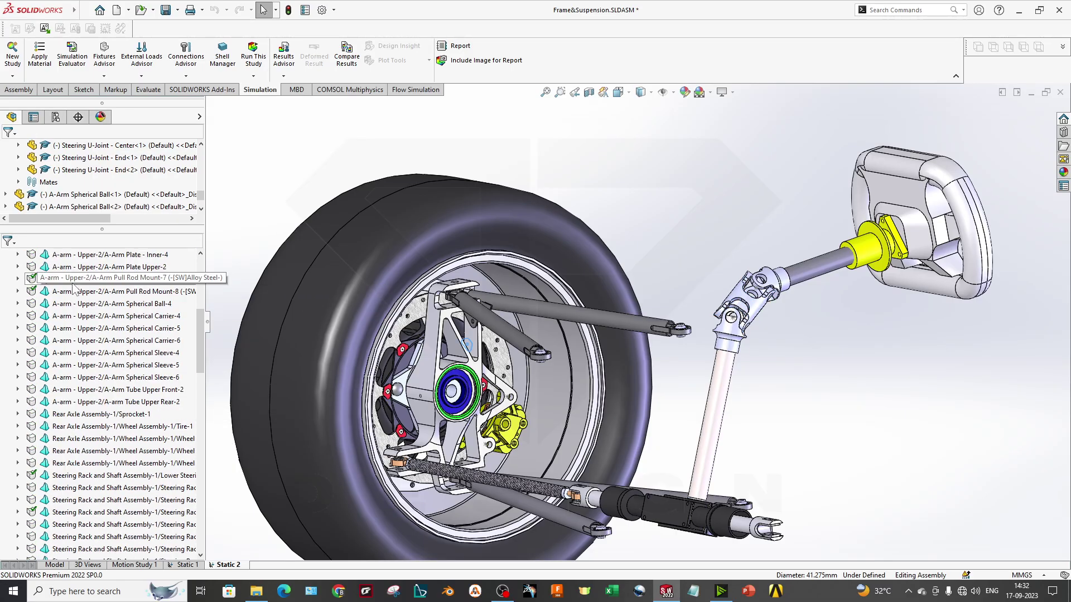
{"action": "left_click", "coordinate": [72, 280]}
{"action": "scroll", "coordinate": [90, 391], "scroll_direction": "down", "scroll_amount": 15}
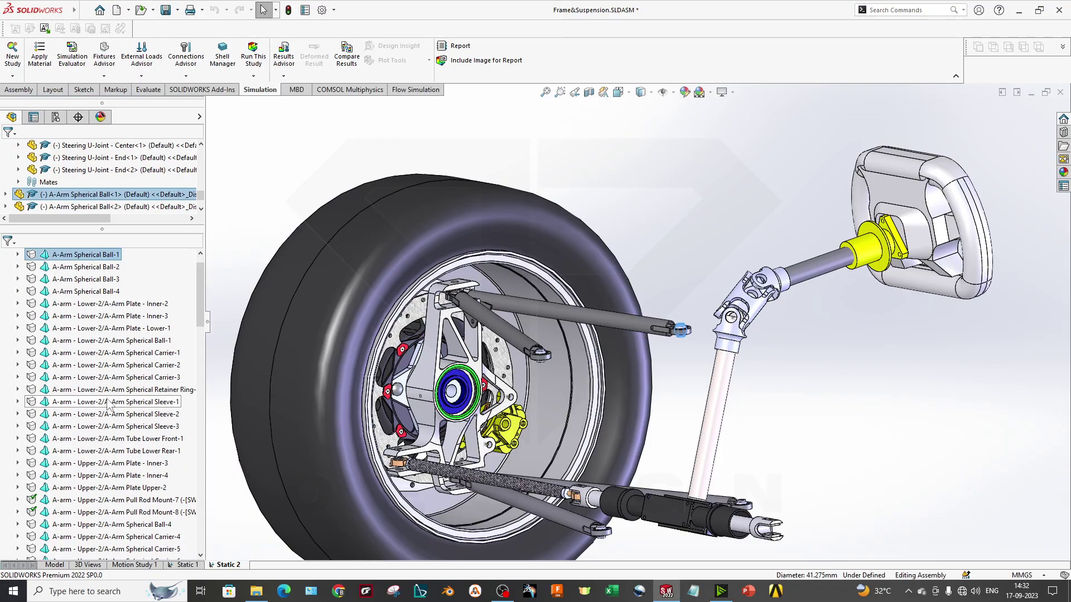
{"action": "scroll", "coordinate": [100, 455], "scroll_direction": "down", "scroll_amount": 8}
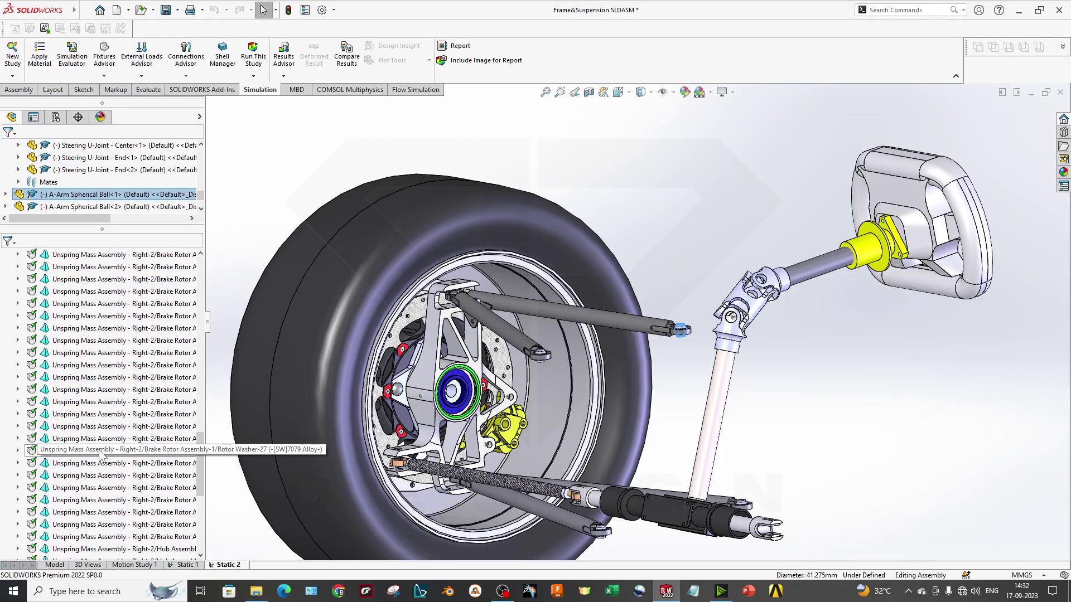
{"action": "left_click", "coordinate": [100, 536], "text": "shift"}
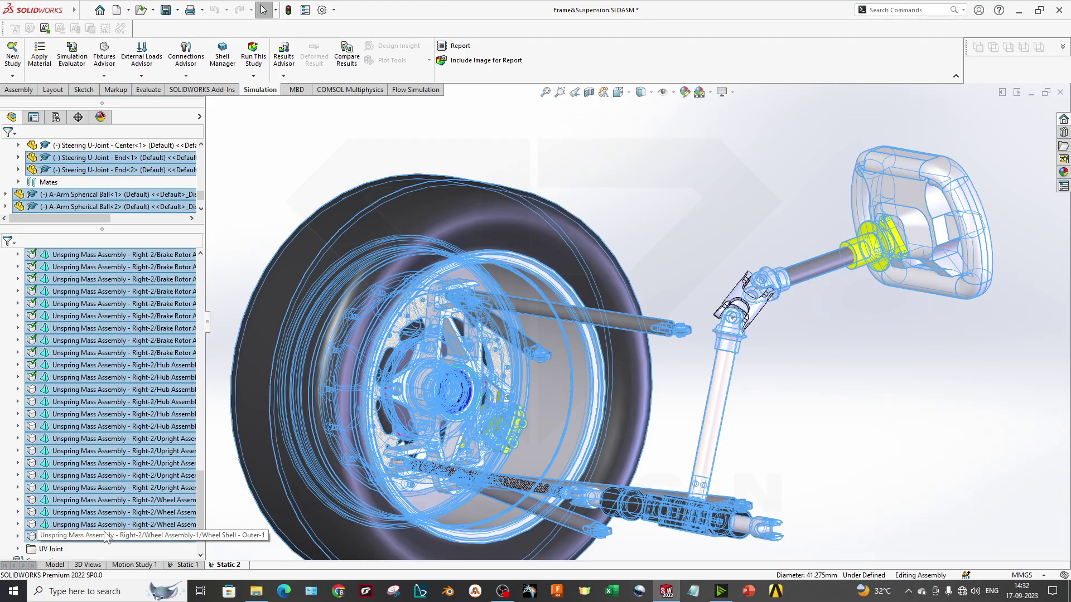
{"action": "right_click", "coordinate": [105, 348]}
{"action": "left_click", "coordinate": [161, 421]}
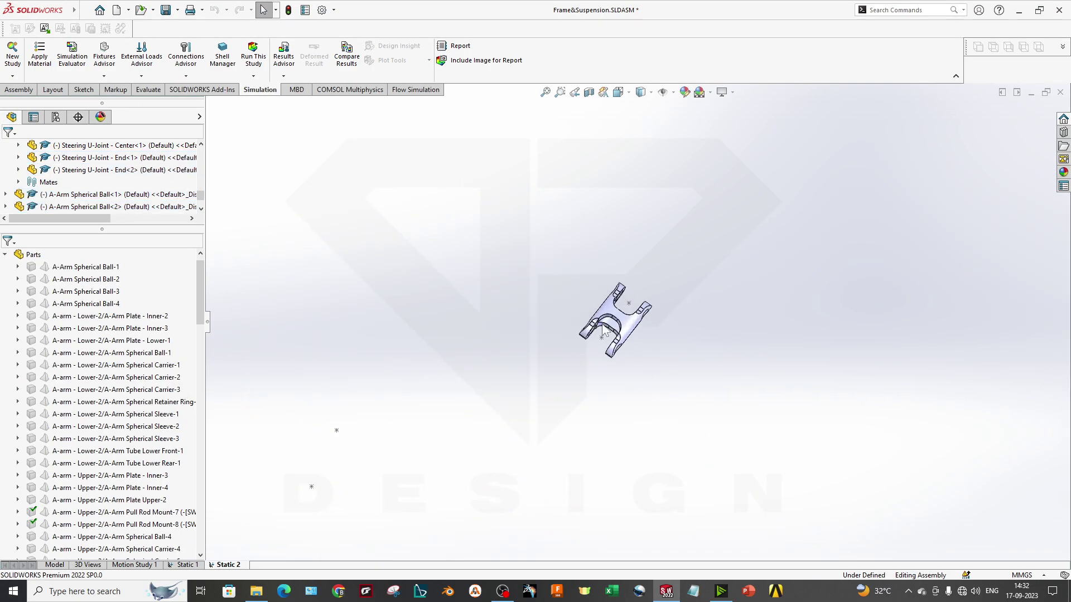
Apply a Fixed Geometry fixture to the inner faces of the two aligned holes at the U-joint center's lower end.
{"action": "key", "text": "f"}
{"action": "scroll", "coordinate": [95, 446], "scroll_direction": "down", "scroll_amount": 15}
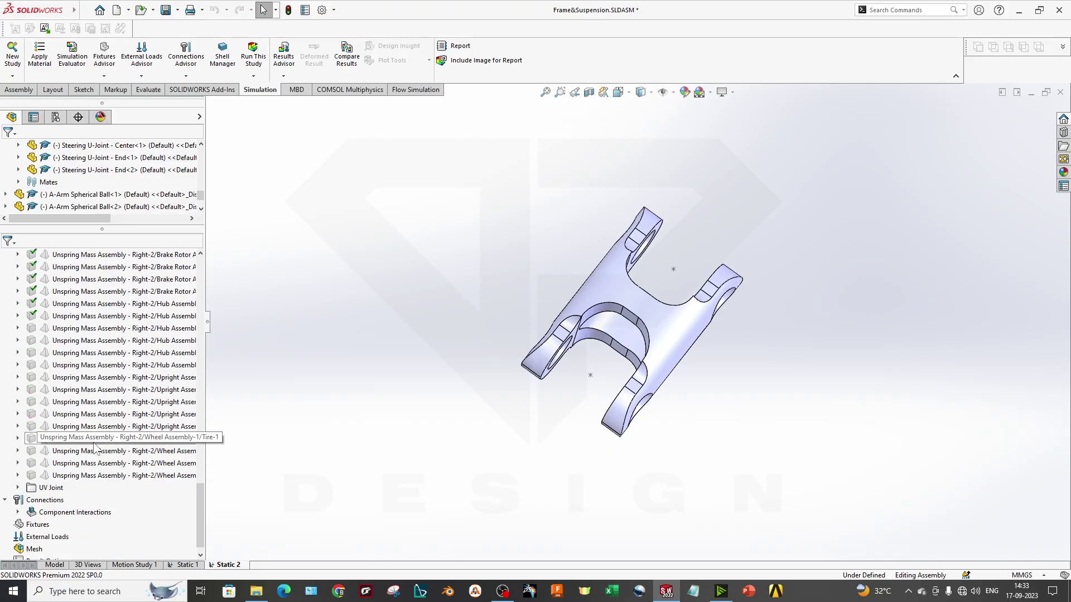
{"action": "scroll", "coordinate": [95, 446], "scroll_direction": "down", "scroll_amount": 1}
{"action": "left_click", "coordinate": [19, 501]}
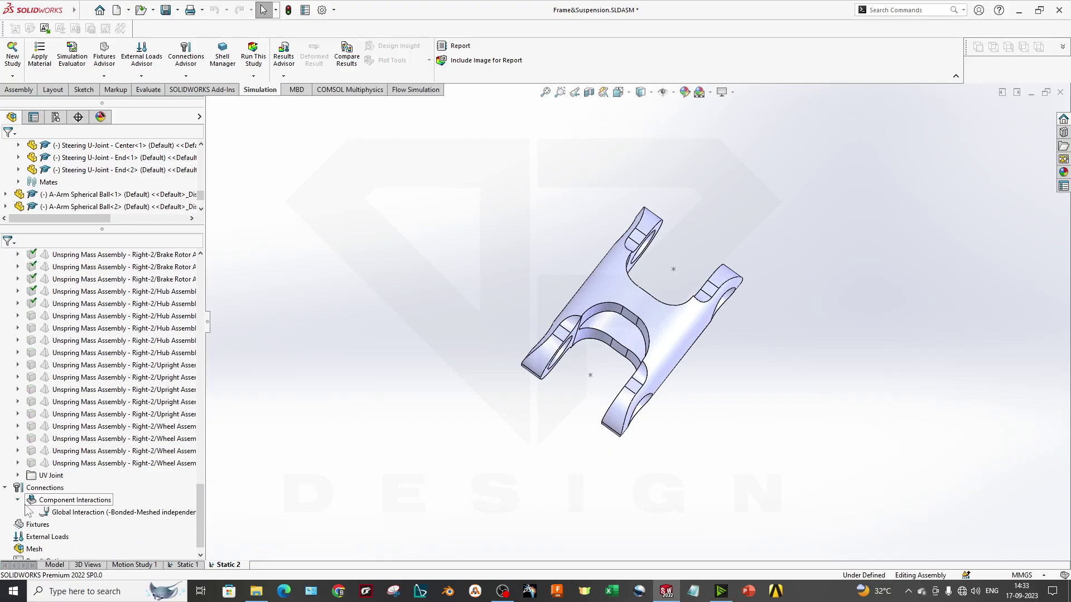
{"action": "right_click", "coordinate": [40, 525]}
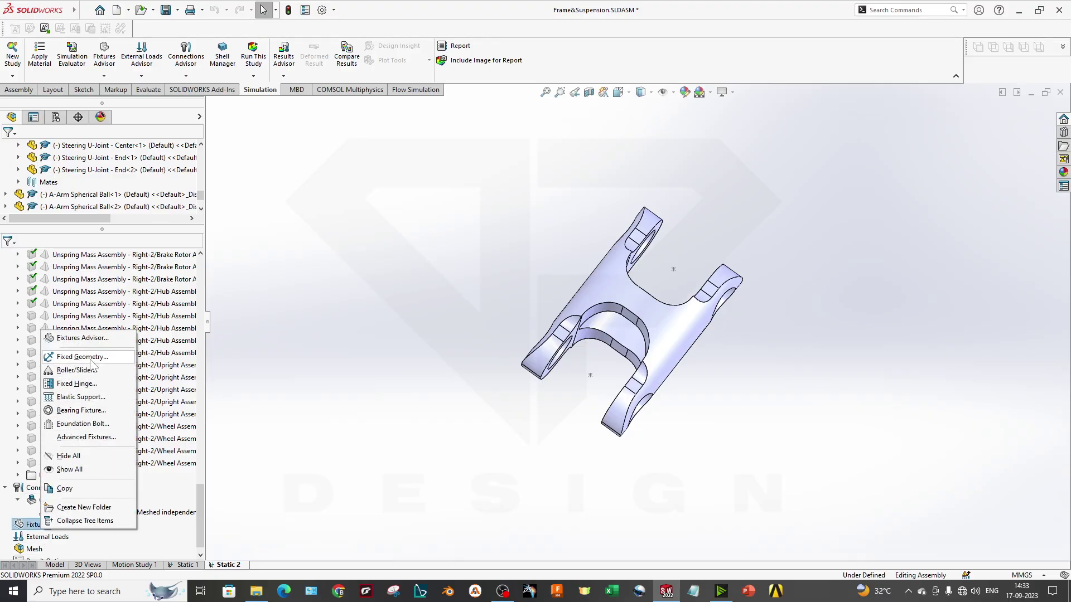
{"action": "left_click", "coordinate": [91, 360]}
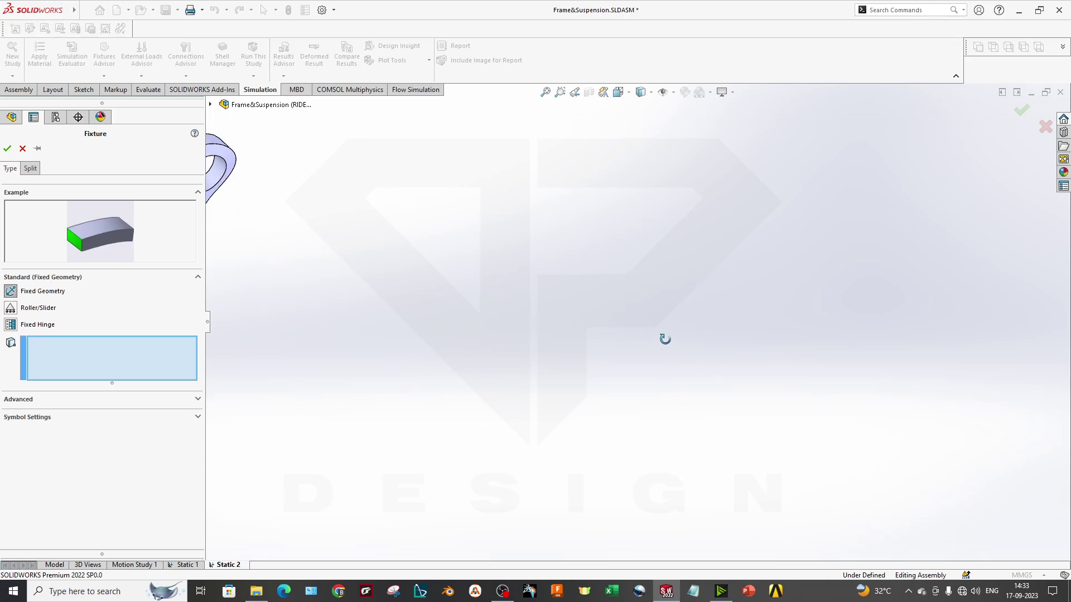
{"action": "scroll", "coordinate": [487, 298], "scroll_direction": "down", "scroll_amount": 1}
{"action": "middle_click_drag", "start_coordinate": [486, 298], "coordinate": [480, 274]}
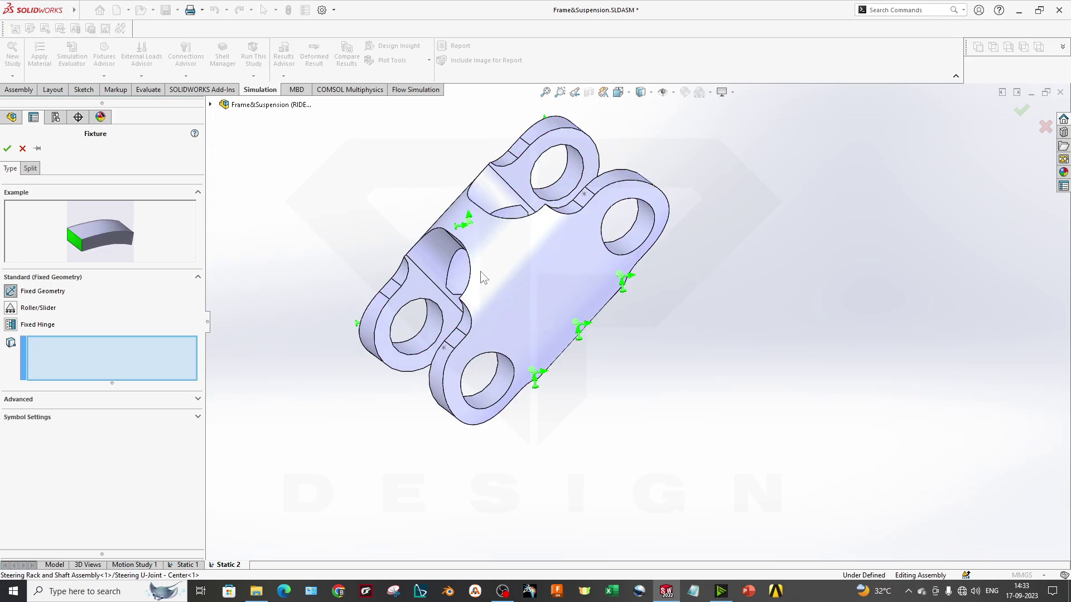
{"action": "left_click", "coordinate": [438, 330]}
{"action": "left_click", "coordinate": [483, 386]}
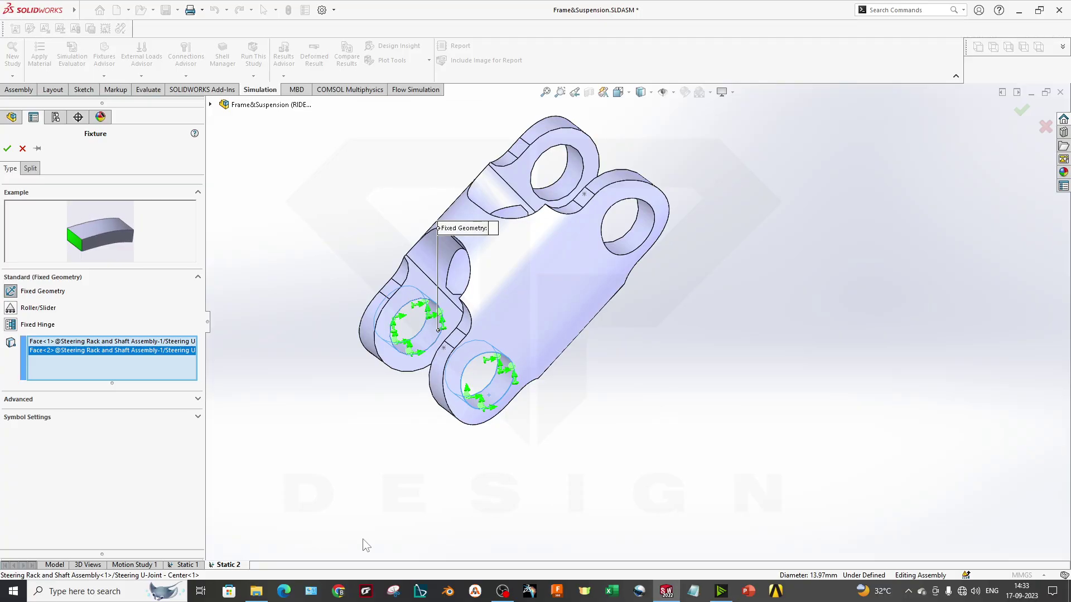
{"action": "key", "text": "Return"}
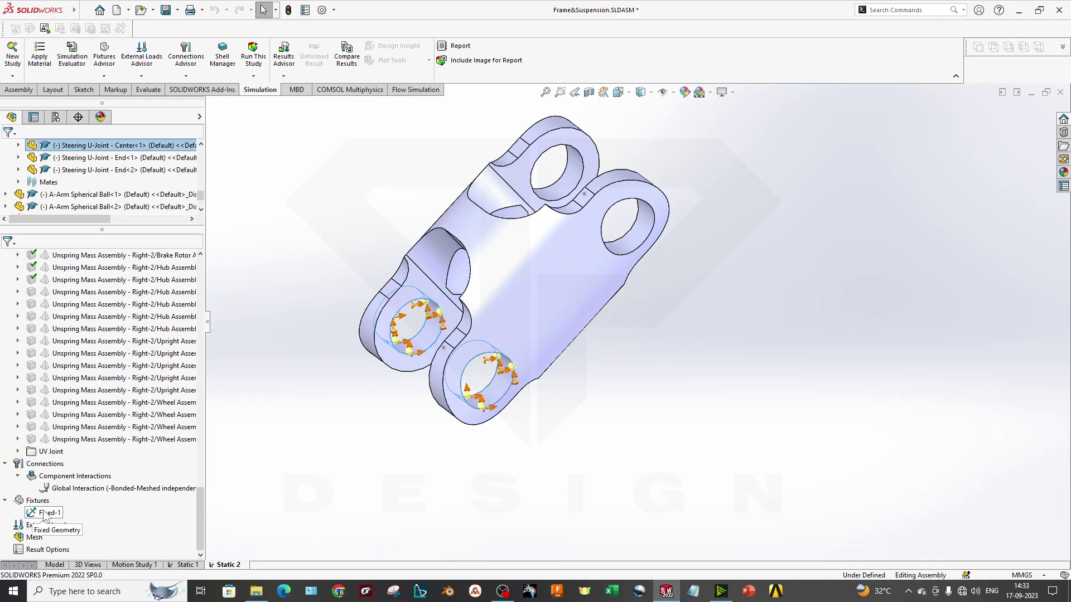
Define a force load on the inner faces of all four U-joint center holes, directed along a short straight edge beside the upper hole.
{"action": "right_click", "coordinate": [49, 512]}
{"action": "right_click", "coordinate": [48, 525]}
{"action": "left_click", "coordinate": [70, 275]}
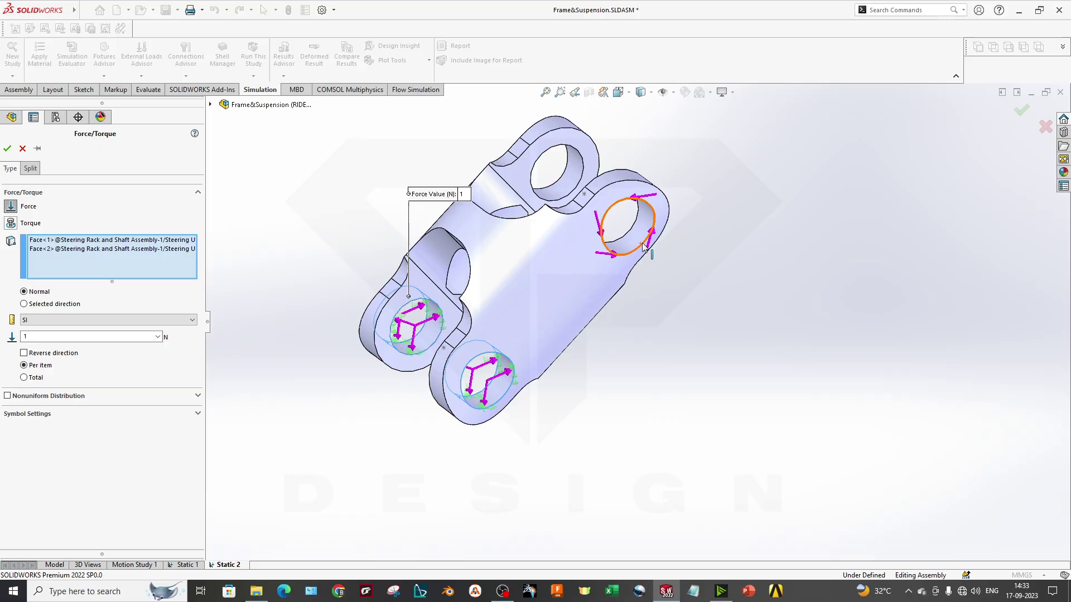
{"action": "left_click", "coordinate": [624, 226]}
{"action": "left_click", "coordinate": [559, 199]}
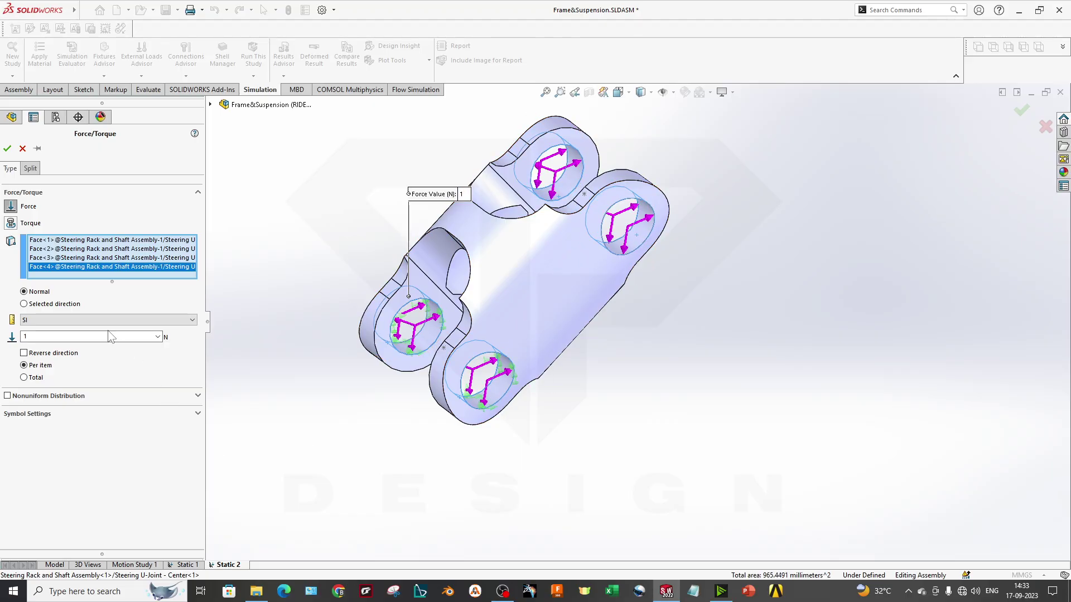
{"action": "left_click", "coordinate": [53, 304]}
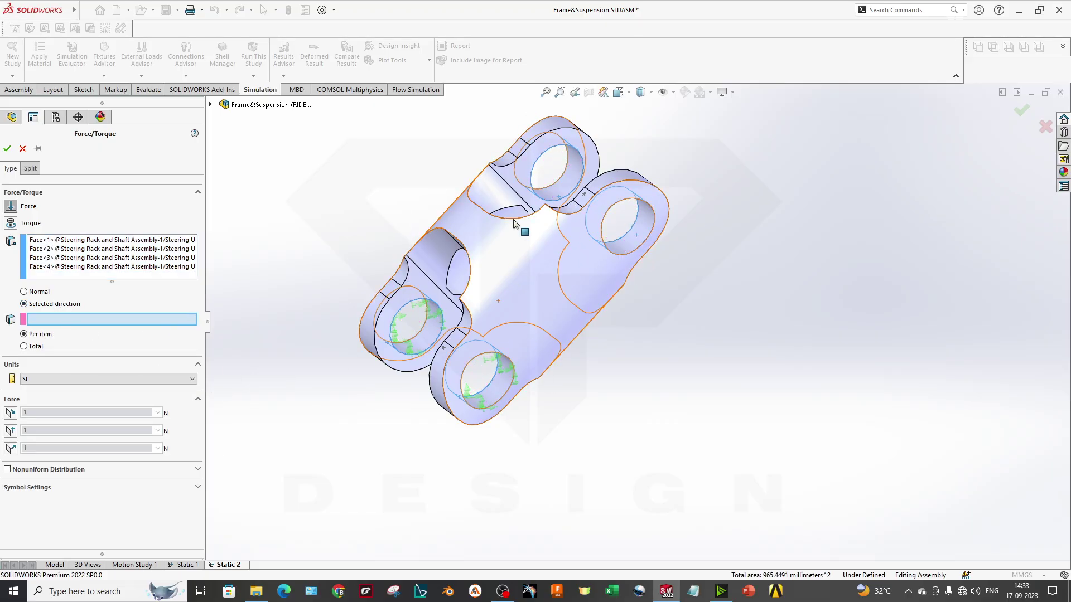
{"action": "left_click", "coordinate": [524, 144]}
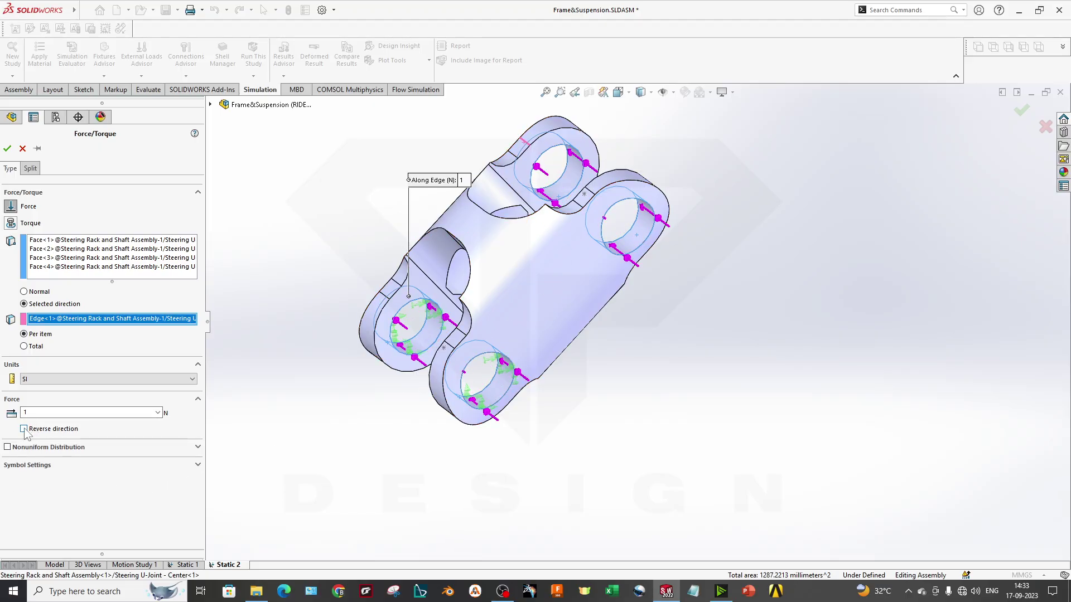
Set the force to 2,000 N per item and apply the load.
{"action": "middle_click_drag", "start_coordinate": [707, 393], "coordinate": [600, 352]}
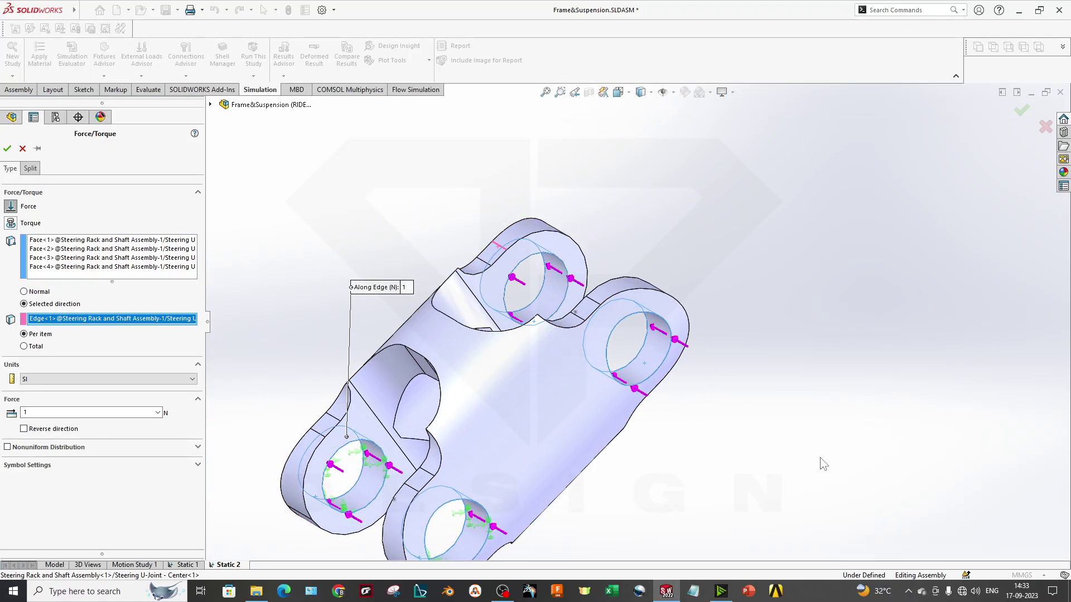
{"action": "left_click", "coordinate": [108, 375]}
{"action": "left_click", "coordinate": [109, 374]}
{"action": "left_click", "coordinate": [116, 376]}
{"action": "left_click", "coordinate": [116, 377]}
{"action": "left_click", "coordinate": [8, 148]}
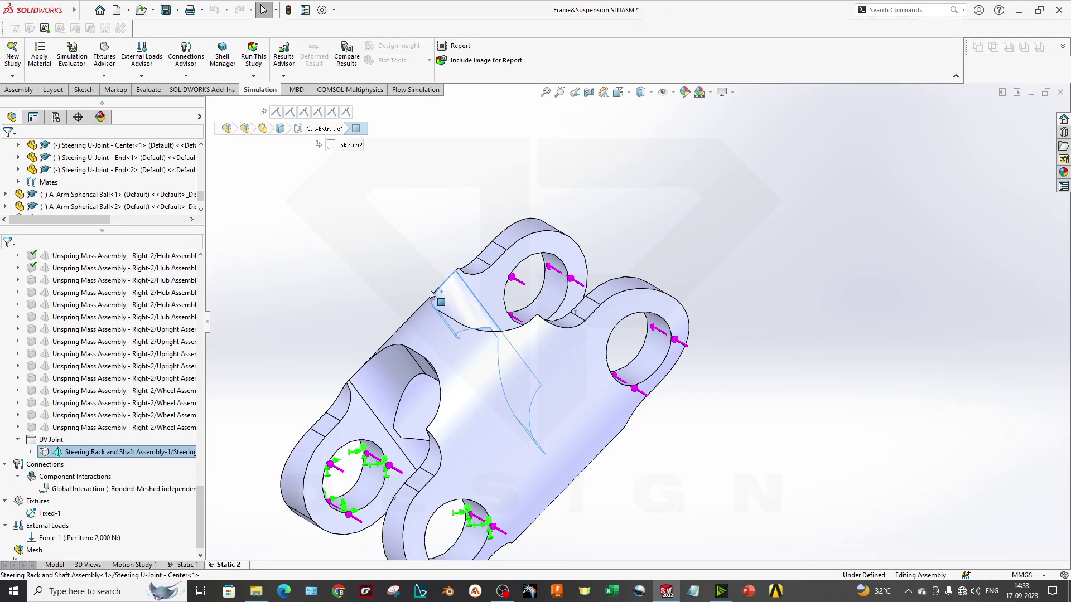
Assign Alloy Steel to the Steering U-Joint - Center part in the UV Joint folder.
{"action": "right_click", "coordinate": [67, 452]}
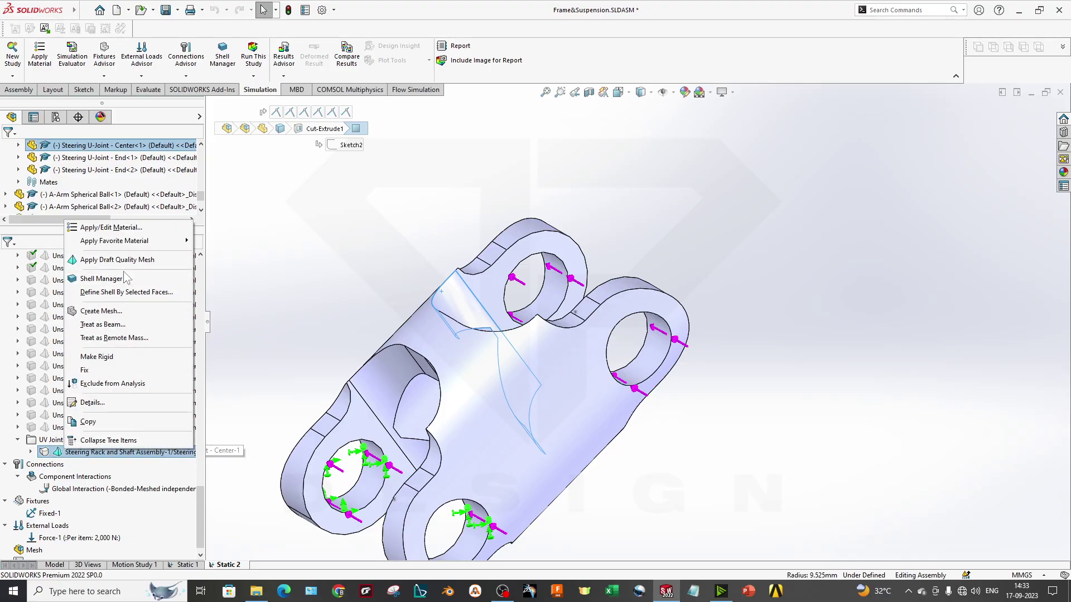
{"action": "left_click", "coordinate": [156, 232]}
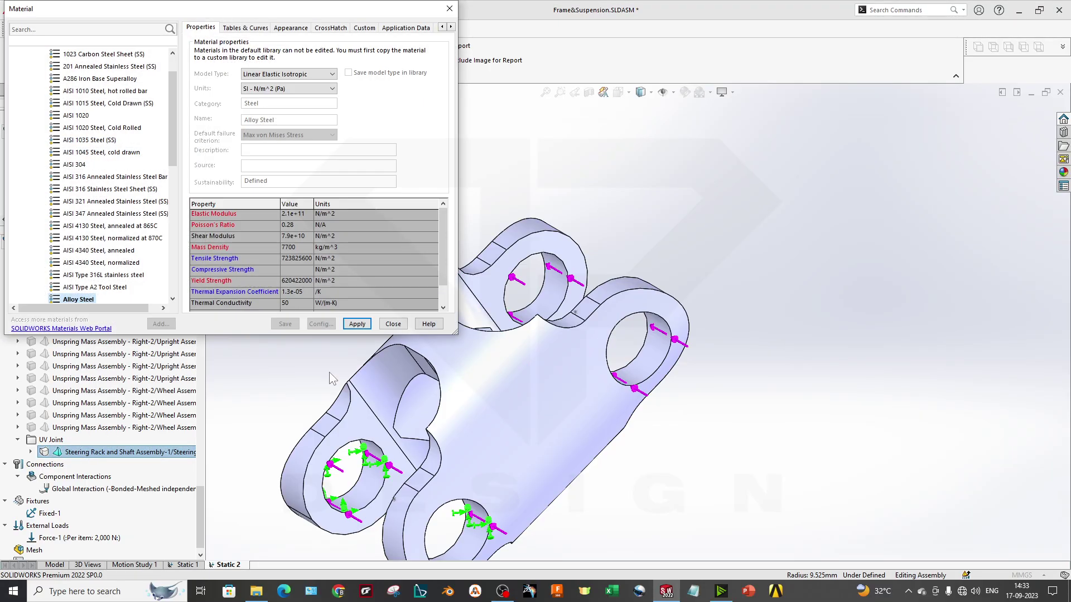
{"action": "left_click", "coordinate": [357, 324]}
{"action": "left_click", "coordinate": [393, 324]}
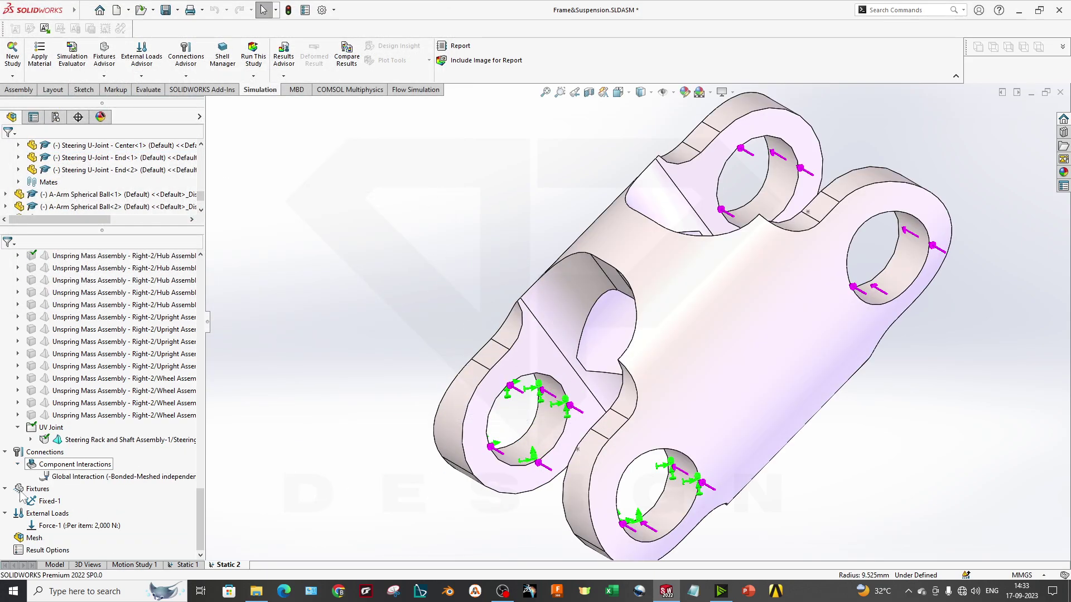
Check the force and fixture on the U-joint center, and mesh the part with the default mesh density.
{"action": "left_click", "coordinate": [62, 525]}
{"action": "left_click", "coordinate": [50, 501]}
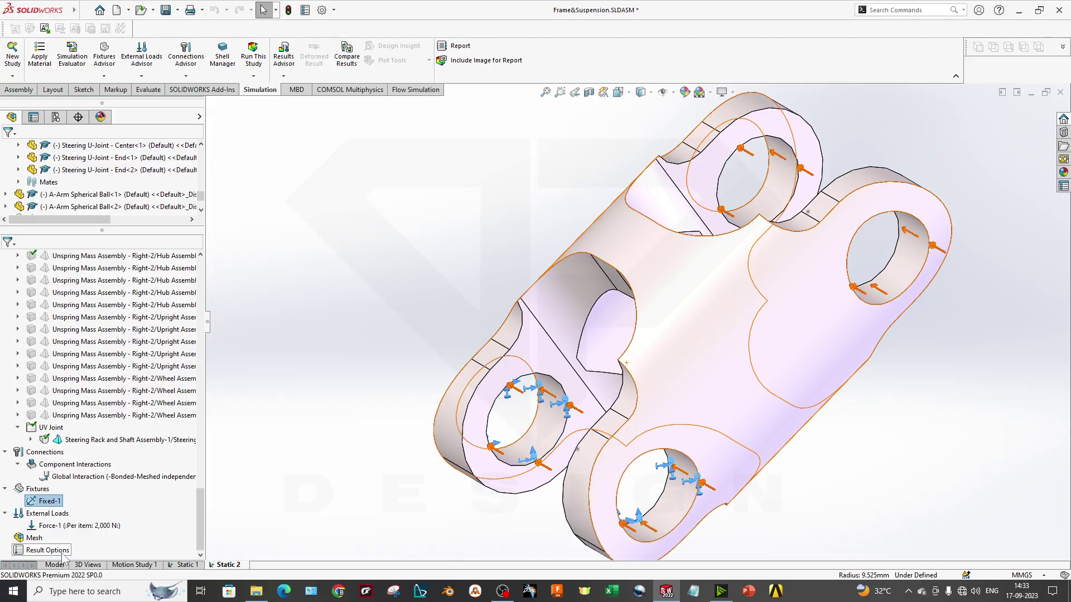
{"action": "right_click", "coordinate": [39, 541]}
{"action": "left_click", "coordinate": [95, 361]}
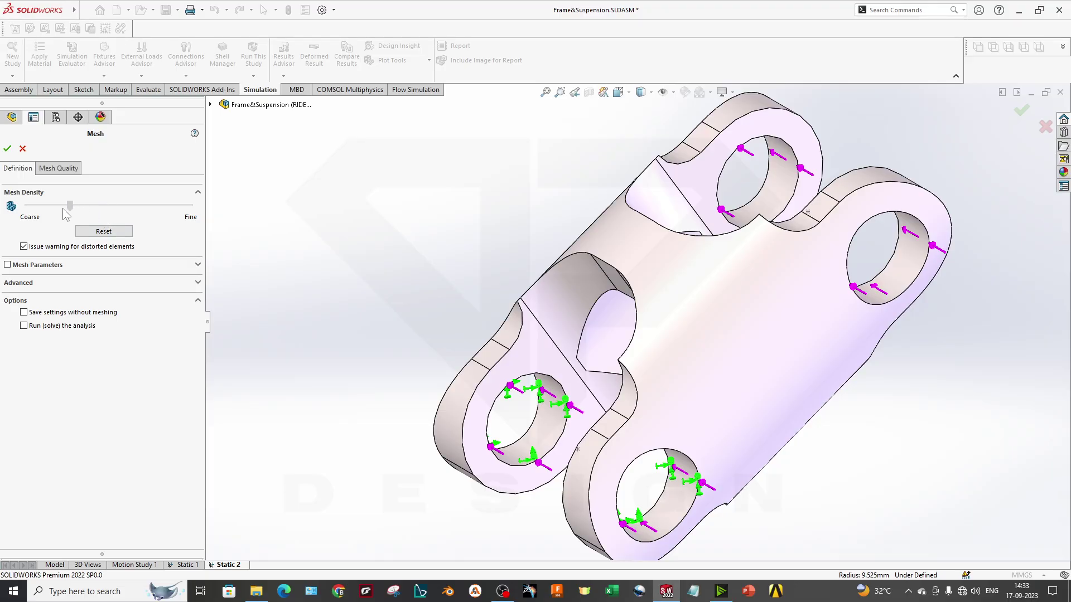
{"action": "left_click", "coordinate": [7, 148]}
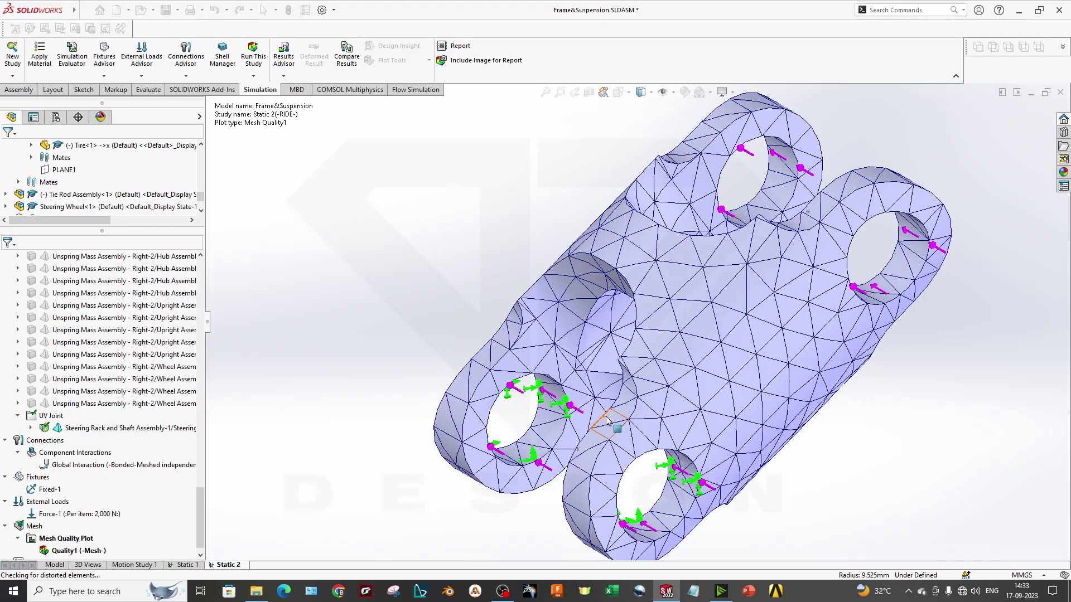
{"action": "scroll", "coordinate": [434, 424], "scroll_direction": "up", "scroll_amount": 3}
{"action": "middle_click_drag", "start_coordinate": [648, 400], "coordinate": [641, 356]}
{"action": "scroll", "coordinate": [668, 392], "scroll_direction": "down", "scroll_amount": 3}
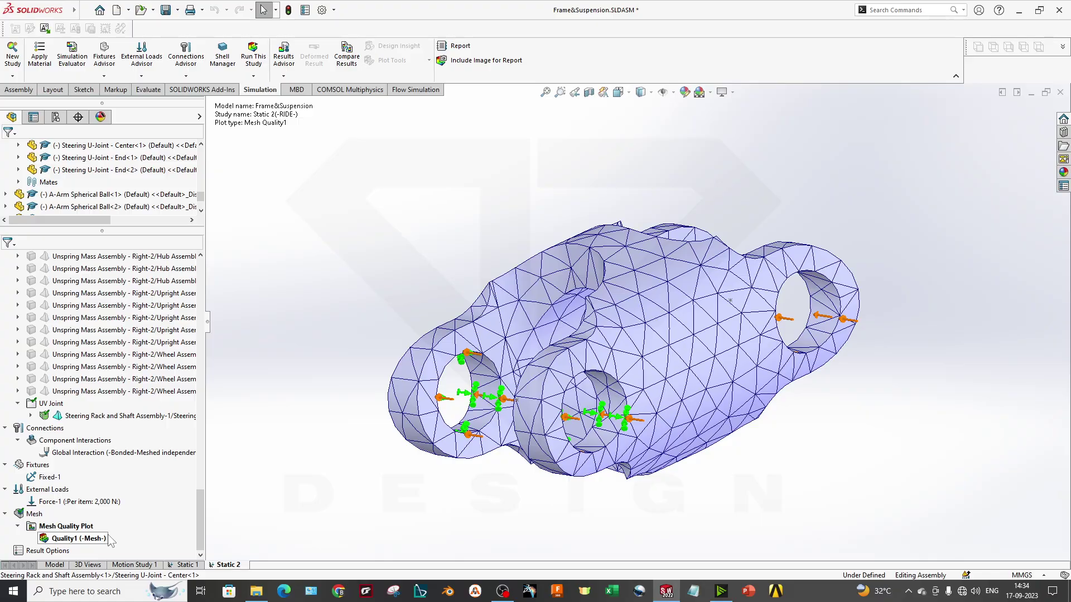
Run the Static 2 study to solve the U-joint center's stress results.
{"action": "left_click", "coordinate": [253, 76]}
{"action": "left_click", "coordinate": [274, 91]}
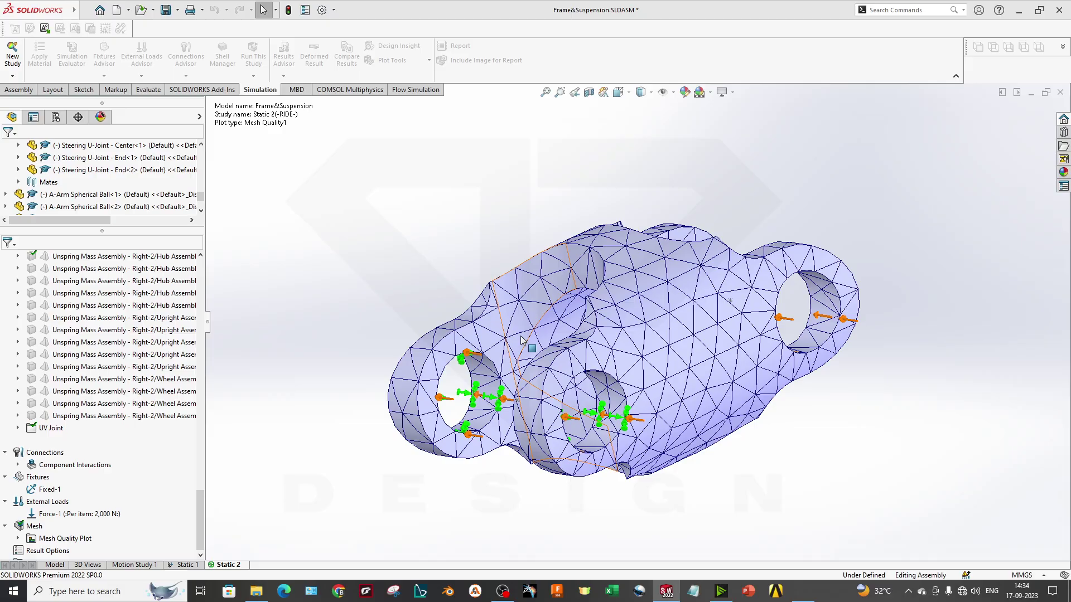
{"action": "middle_click_drag", "start_coordinate": [630, 443], "coordinate": [634, 442]}
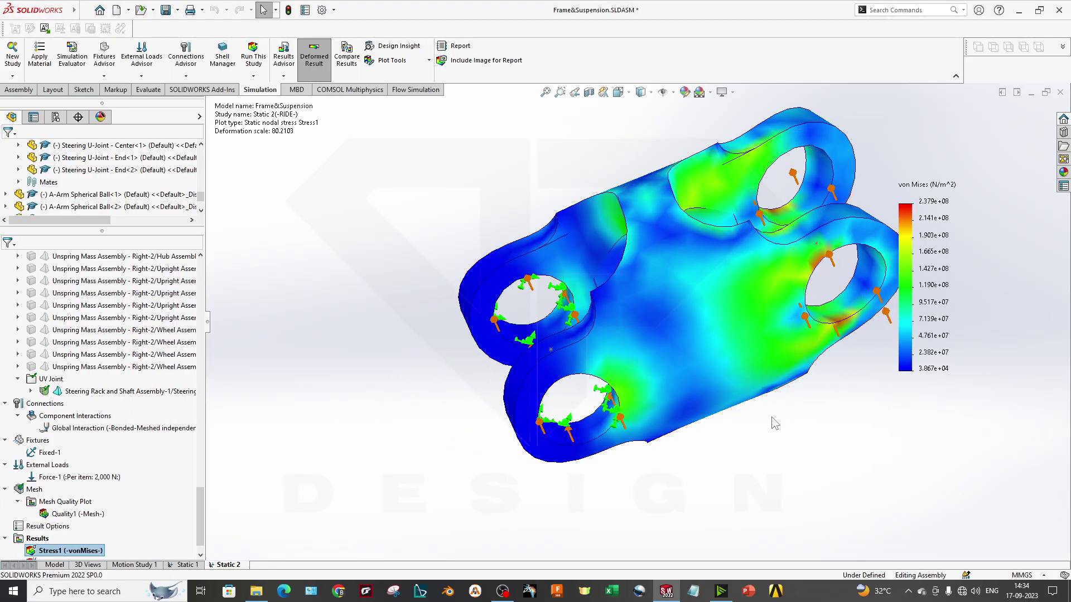
Set the von Mises stress plot's deformed shape to true scale.
{"action": "double_click", "coordinate": [906, 262]}
{"action": "left_click", "coordinate": [18, 168]}
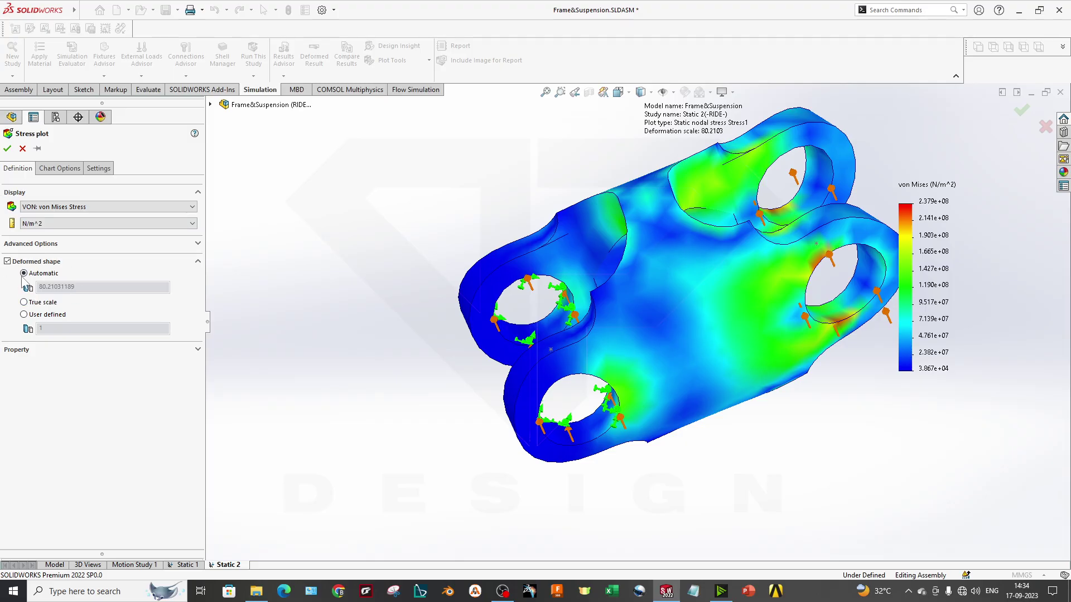
{"action": "left_click", "coordinate": [7, 148]}
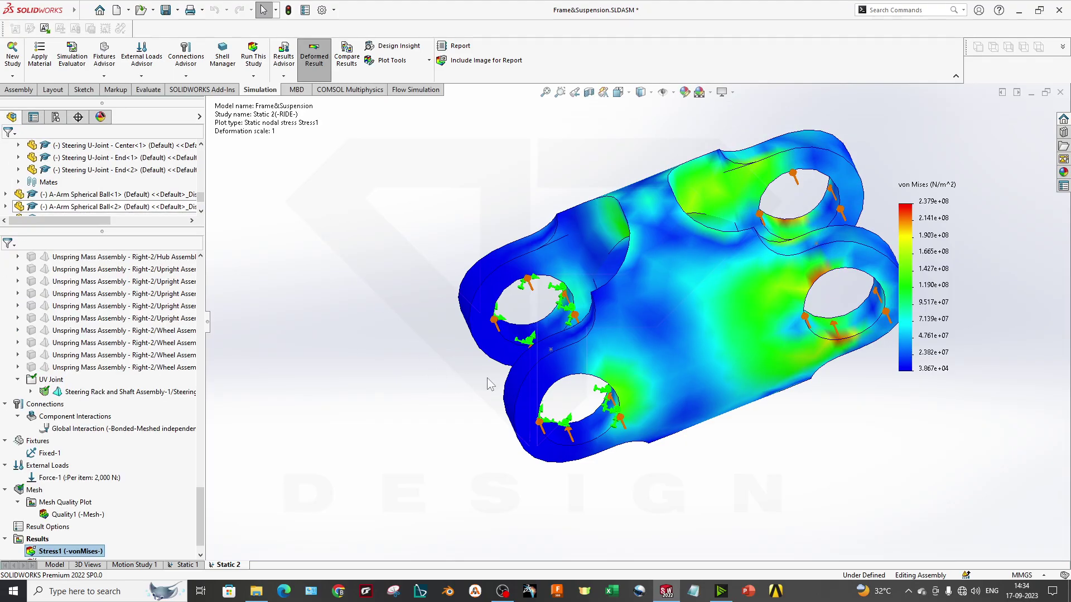
{"action": "middle_click_drag", "start_coordinate": [668, 371], "coordinate": [688, 394]}
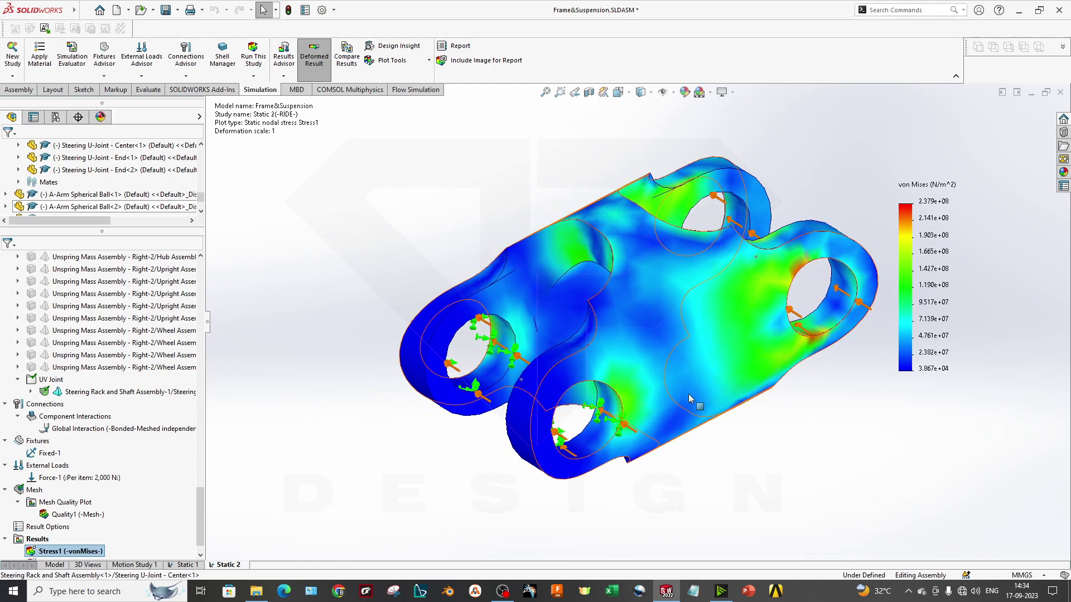
Return to the full assembly model and open the Simulation Display settings.
{"action": "left_click", "coordinate": [53, 565]}
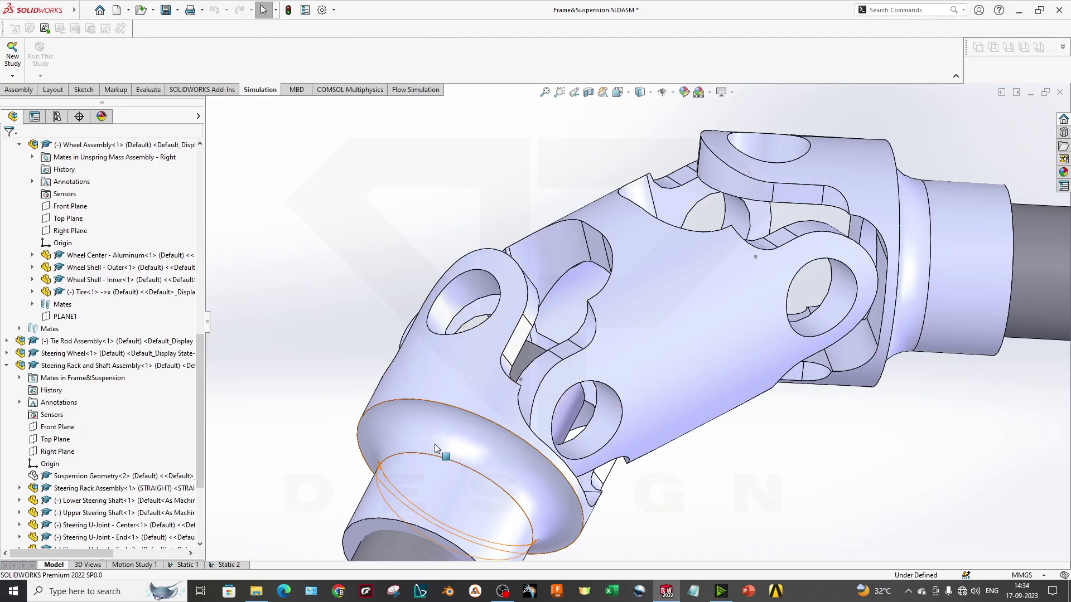
{"action": "left_click", "coordinate": [731, 92]}
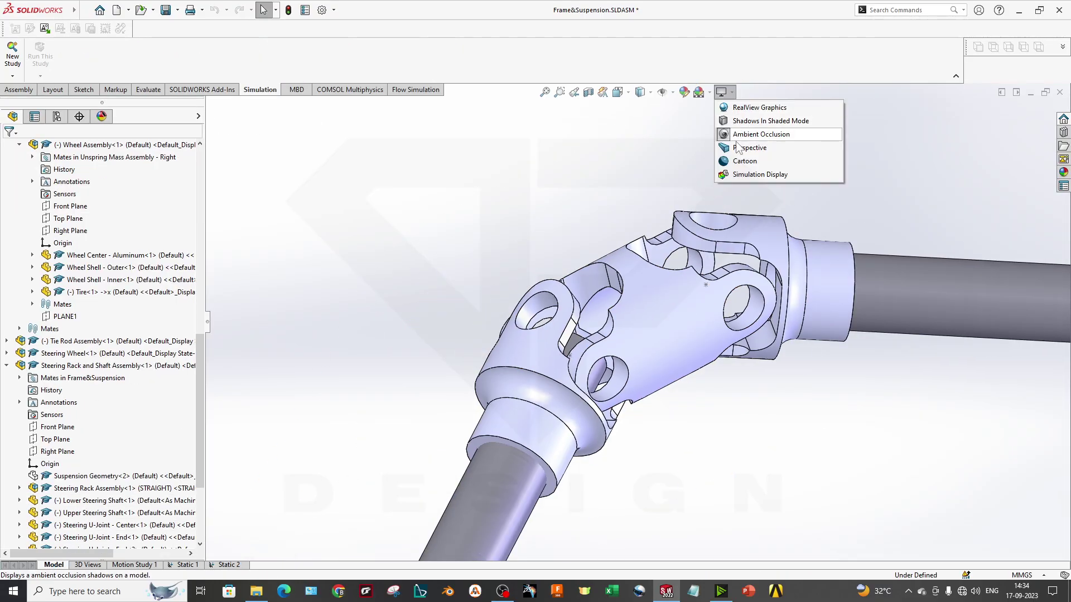
{"action": "left_click", "coordinate": [740, 179]}
{"action": "scroll", "coordinate": [724, 349], "scroll_direction": "up", "scroll_amount": 10}
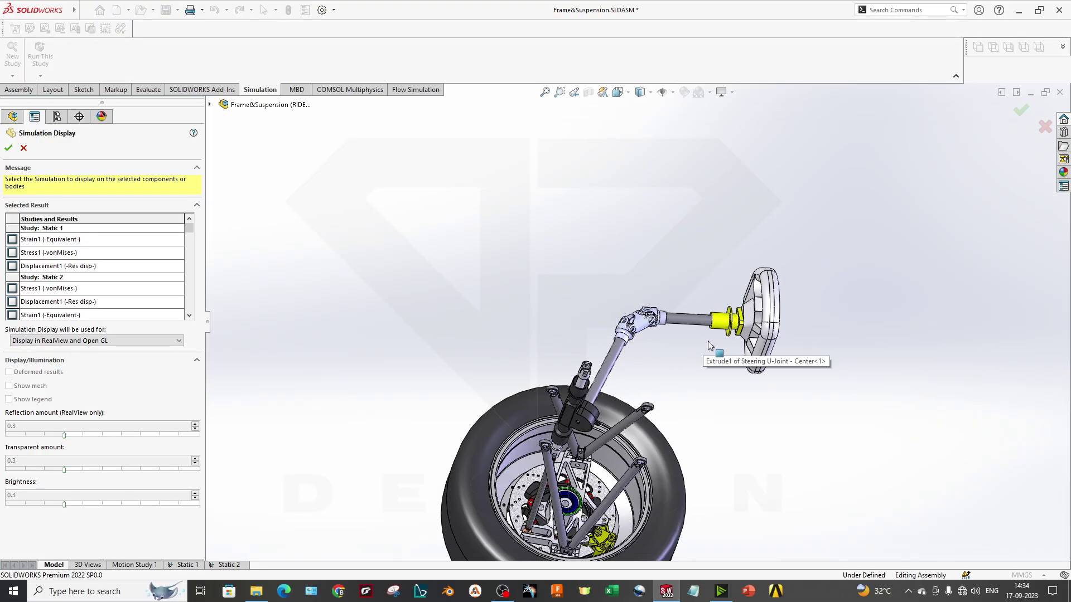
Display Static 1's Strain1 (-Equivalent-) and Static 2's Stress1 (-vonMises-) results on the assembly.
{"action": "middle_click_drag", "start_coordinate": [674, 399], "coordinate": [681, 446]}
{"action": "scroll", "coordinate": [681, 446], "scroll_direction": "up", "scroll_amount": 3}
{"action": "scroll", "coordinate": [681, 447], "scroll_direction": "down", "scroll_amount": 3}
{"action": "middle_click_drag", "start_coordinate": [606, 390], "coordinate": [614, 428]}
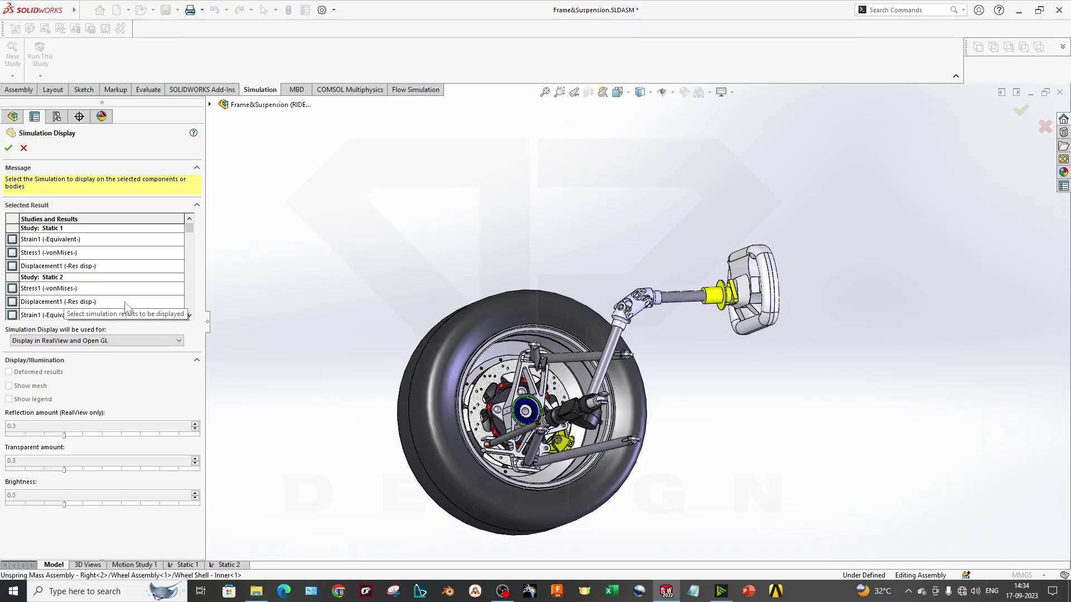
{"action": "scroll", "coordinate": [636, 309], "scroll_direction": "down", "scroll_amount": 5}
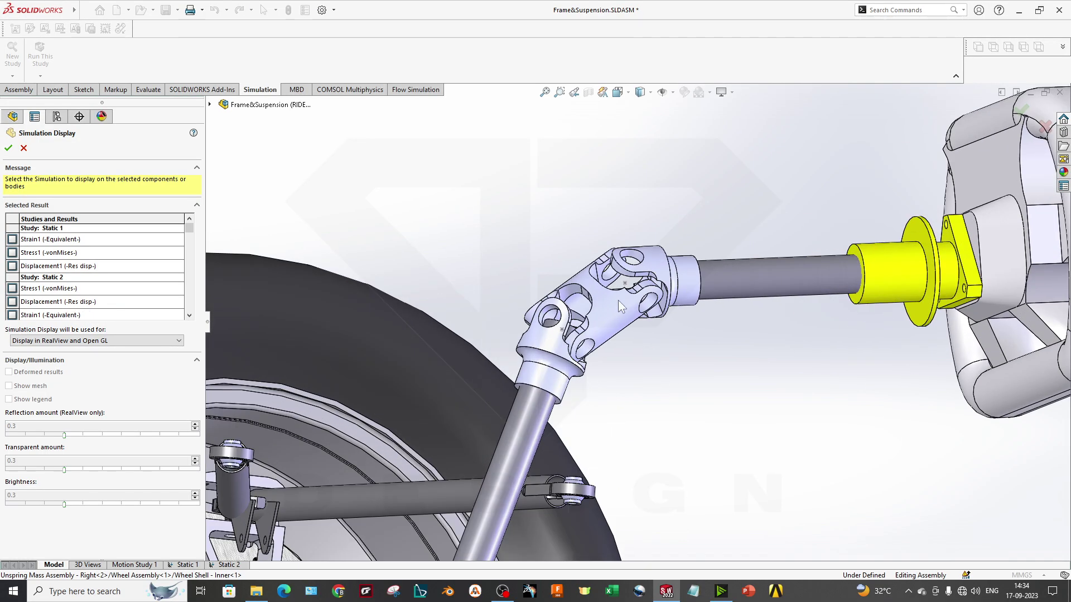
{"action": "scroll", "coordinate": [619, 312], "scroll_direction": "up", "scroll_amount": 3}
{"action": "scroll", "coordinate": [619, 329], "scroll_direction": "up", "scroll_amount": 2}
{"action": "scroll", "coordinate": [401, 457], "scroll_direction": "down", "scroll_amount": 2}
{"action": "middle_click_drag", "start_coordinate": [412, 455], "coordinate": [474, 441]}
{"action": "left_click", "coordinate": [12, 240]}
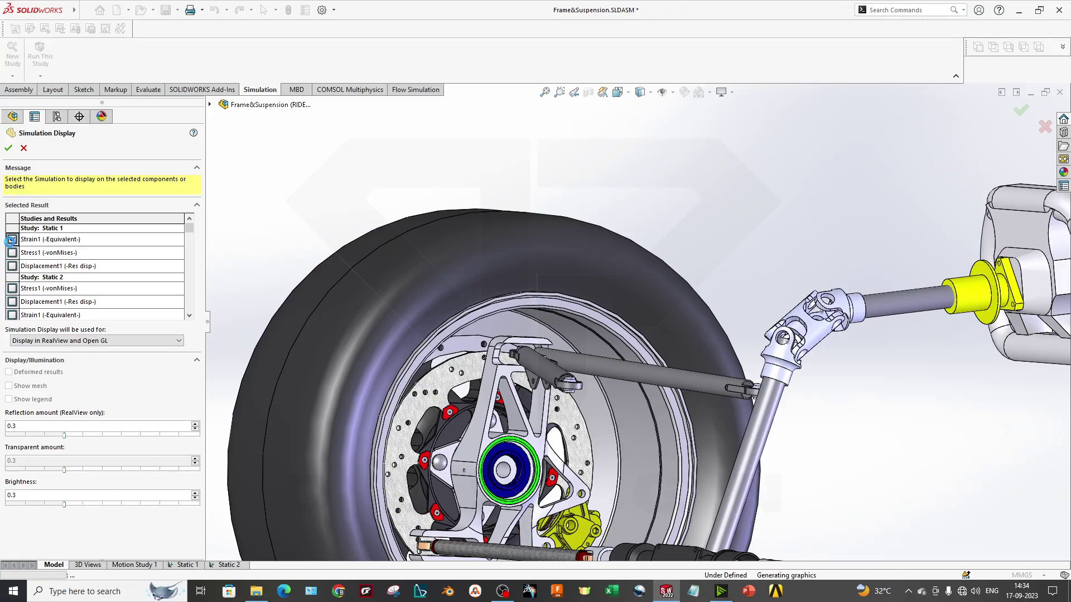
{"action": "left_click", "coordinate": [12, 288]}
Examine the result plots on the upright and the steering U-joint center within the assembly from several angles.
{"action": "scroll", "coordinate": [484, 357], "scroll_direction": "up", "scroll_amount": 4}
{"action": "scroll", "coordinate": [781, 357], "scroll_direction": "down", "scroll_amount": 5}
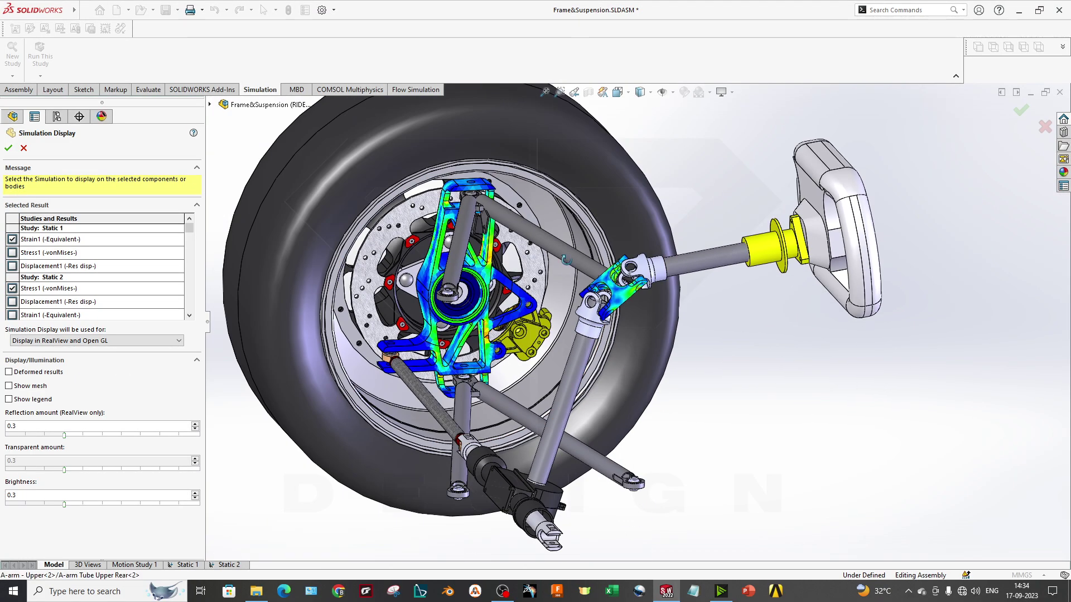
{"action": "middle_click_drag", "start_coordinate": [566, 260], "coordinate": [586, 257]}
{"action": "scroll", "coordinate": [545, 254], "scroll_direction": "up", "scroll_amount": 2}
{"action": "scroll", "coordinate": [546, 211], "scroll_direction": "down", "scroll_amount": 3}
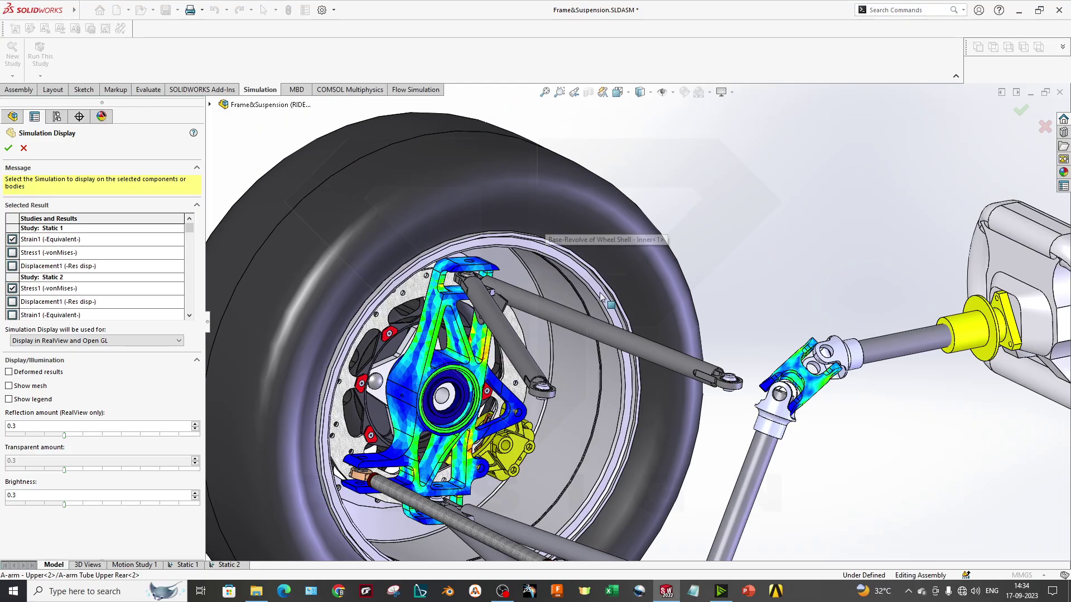
{"action": "mouse_move", "coordinate": [633, 312]}
{"action": "middle_mouse_down"}
{"action": "mouse_move", "coordinate": [619, 282]}
{"action": "mouse_move", "coordinate": [627, 306]}
{"action": "middle_mouse_up"}
{"action": "scroll", "coordinate": [627, 308], "scroll_direction": "up", "scroll_amount": 2}
{"action": "scroll", "coordinate": [627, 311], "scroll_direction": "down", "scroll_amount": 2}
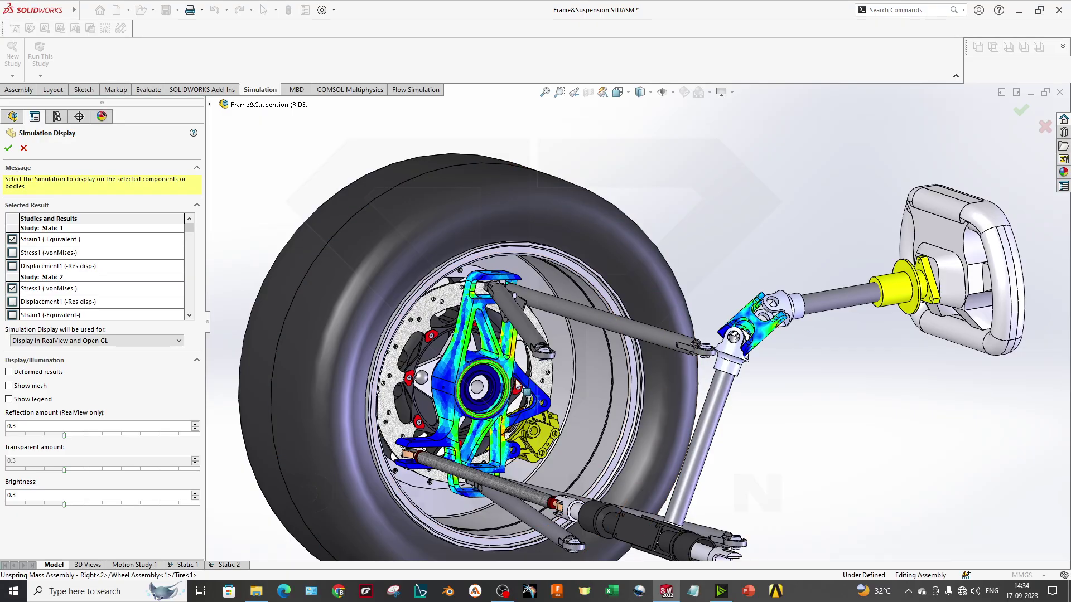
{"action": "scroll", "coordinate": [761, 386], "scroll_direction": "down", "scroll_amount": 3}
{"action": "scroll", "coordinate": [738, 345], "scroll_direction": "down", "scroll_amount": 2}
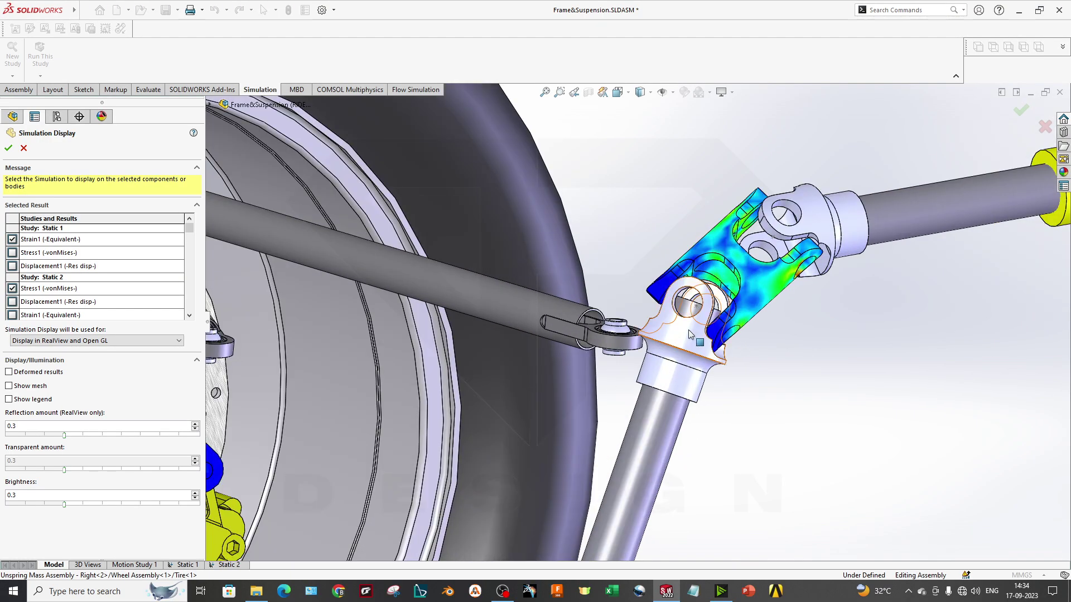
{"action": "scroll", "coordinate": [798, 365], "scroll_direction": "up", "scroll_amount": 5}
{"action": "middle_click_drag", "start_coordinate": [706, 393], "coordinate": [711, 425]}
{"action": "middle_click_drag", "start_coordinate": [649, 439], "coordinate": [585, 424]}
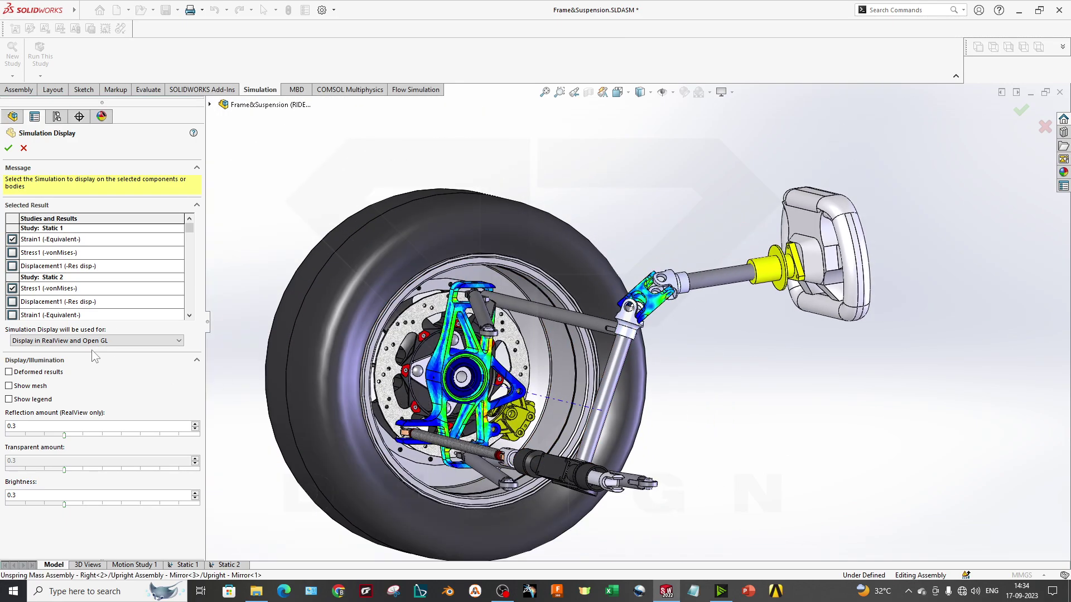
Set the simulation display's reflection amount to 0.12.
{"action": "left_click", "coordinate": [119, 343]}
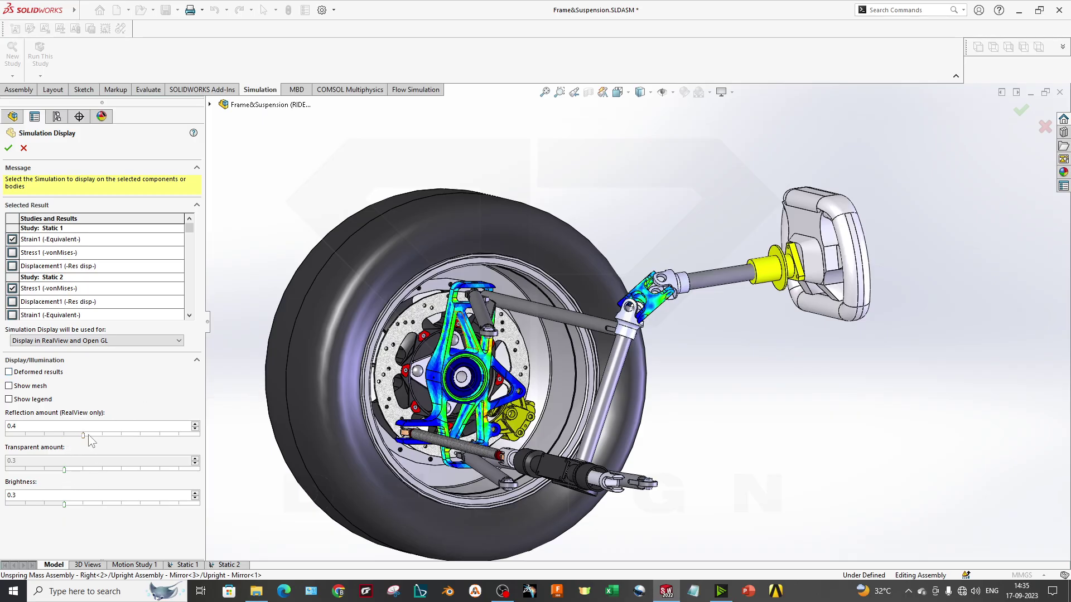
{"action": "left_click_drag", "start_coordinate": [171, 434], "coordinate": [22, 446]}
{"action": "left_click_drag", "start_coordinate": [129, 444], "coordinate": [29, 446]}
Turn on deformed results, the mesh and the legend for the simulation display, and inspect them on the assembly.
{"action": "left_click", "coordinate": [37, 372]}
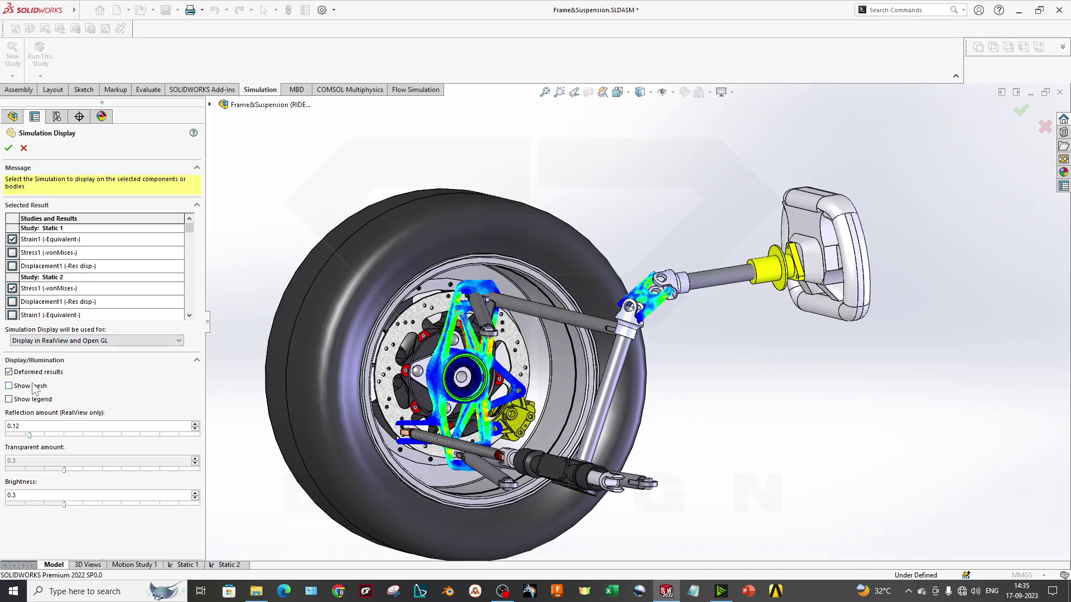
{"action": "left_click", "coordinate": [39, 386]}
{"action": "left_click", "coordinate": [38, 400]}
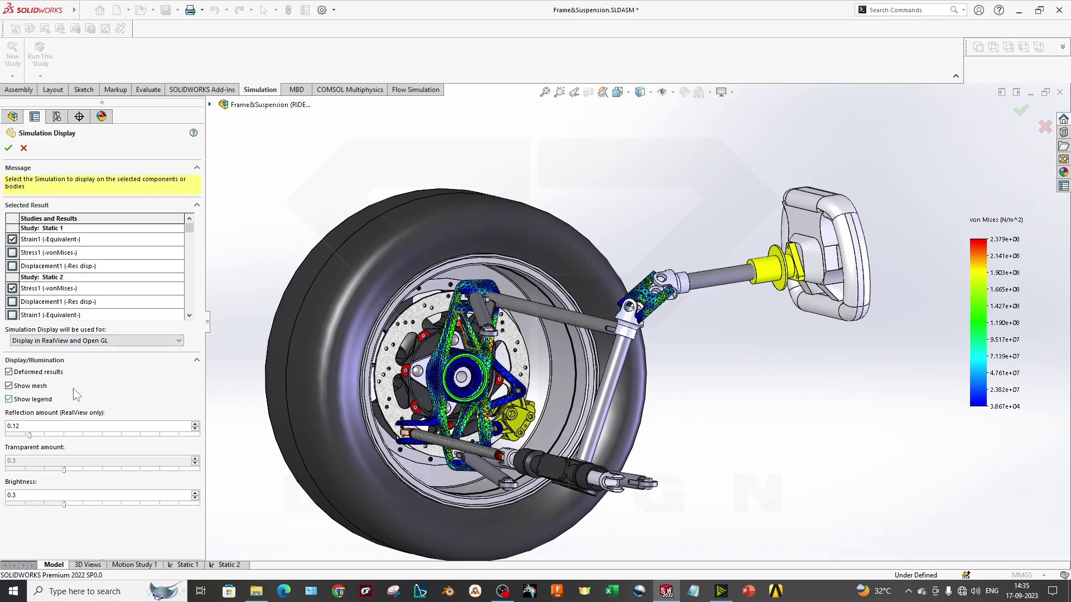
{"action": "scroll", "coordinate": [696, 339], "scroll_direction": "up", "scroll_amount": 3}
{"action": "scroll", "coordinate": [695, 339], "scroll_direction": "down", "scroll_amount": 2}
{"action": "middle_click_drag", "start_coordinate": [696, 339], "coordinate": [739, 383]}
{"action": "scroll", "coordinate": [739, 382], "scroll_direction": "up", "scroll_amount": 2}
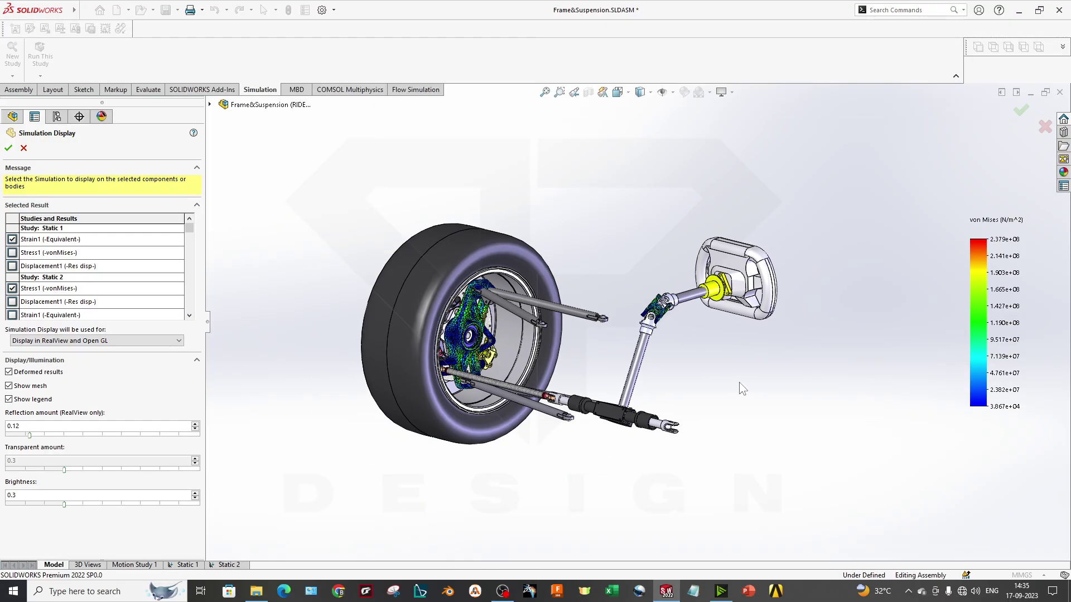
{"action": "middle_click_drag", "start_coordinate": [398, 312], "coordinate": [393, 317]}
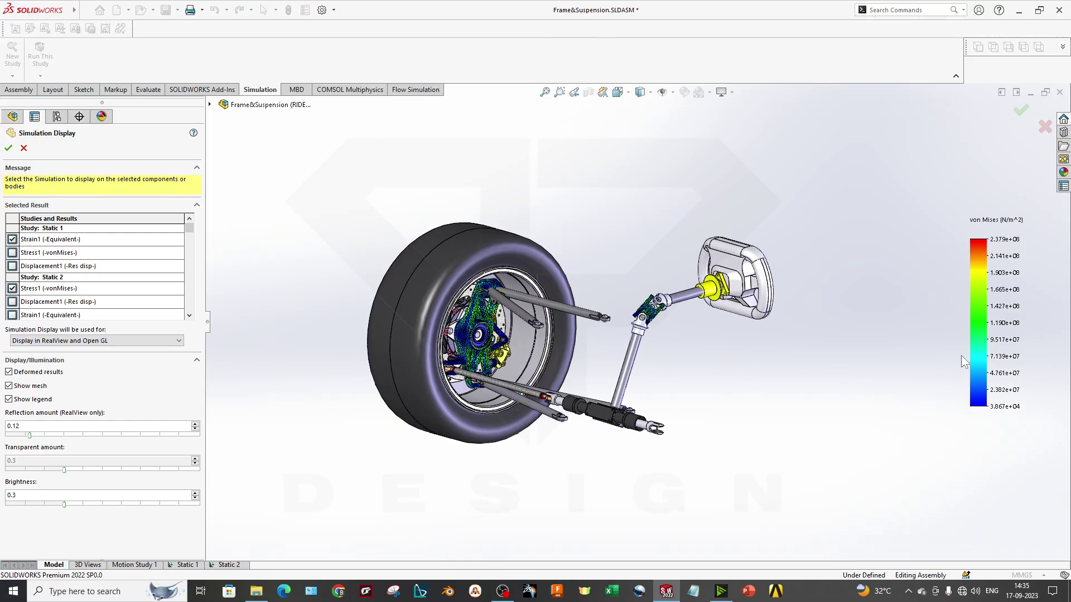
{"action": "scroll", "coordinate": [557, 390], "scroll_direction": "down", "scroll_amount": 2}
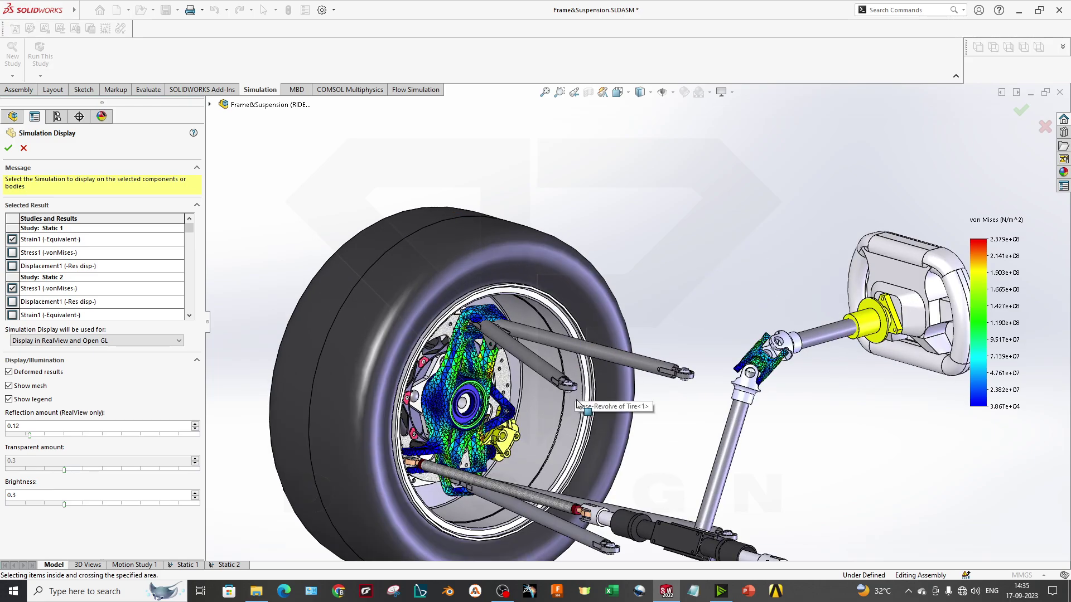
Turn off Static 2's Stress1 (-vonMises-) result on the assembly and inspect Static 1's strain plot on the upright.
{"action": "scroll", "coordinate": [577, 396], "scroll_direction": "down", "scroll_amount": 2}
{"action": "left_click", "coordinate": [12, 288]}
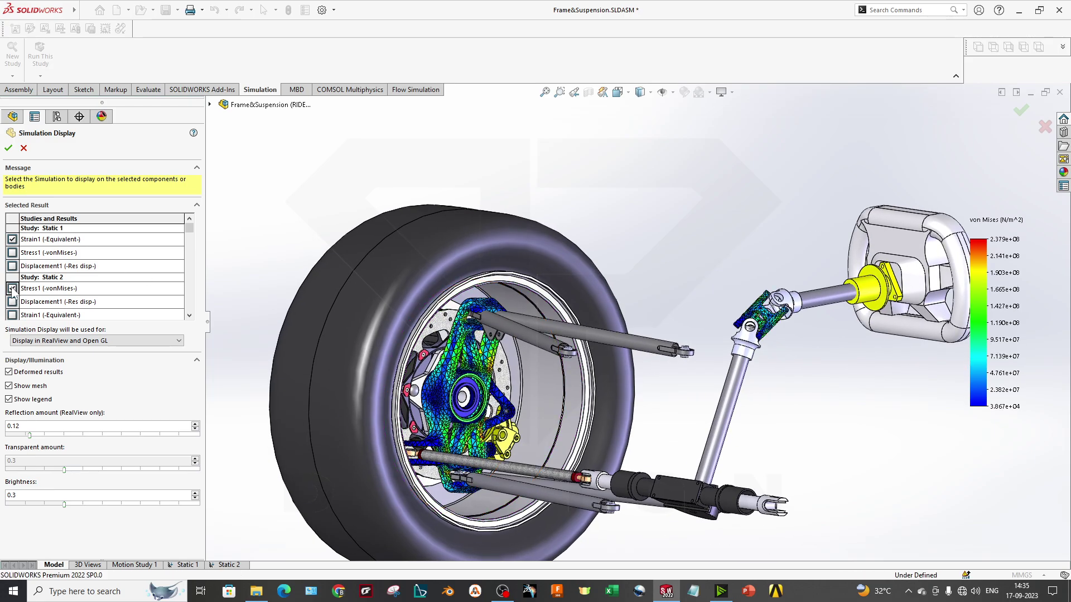
{"action": "scroll", "coordinate": [439, 351], "scroll_direction": "up", "scroll_amount": 2}
{"action": "scroll", "coordinate": [439, 352], "scroll_direction": "up", "scroll_amount": 1}
{"action": "scroll", "coordinate": [535, 357], "scroll_direction": "down", "scroll_amount": 1}
{"action": "middle_click_drag", "start_coordinate": [535, 356], "coordinate": [549, 380]}
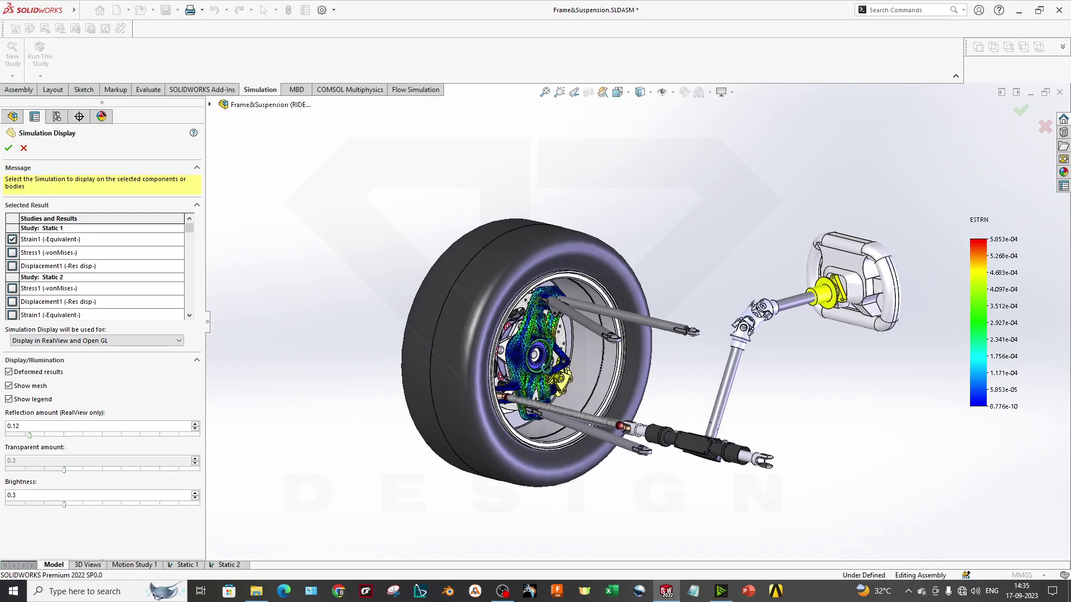
Replace Static 1's Strain1 (-Equivalent-) result with its Stress1 (-vonMises-) result in the simulation display, keeping Static 2's results off.
{"action": "left_click", "coordinate": [12, 240]}
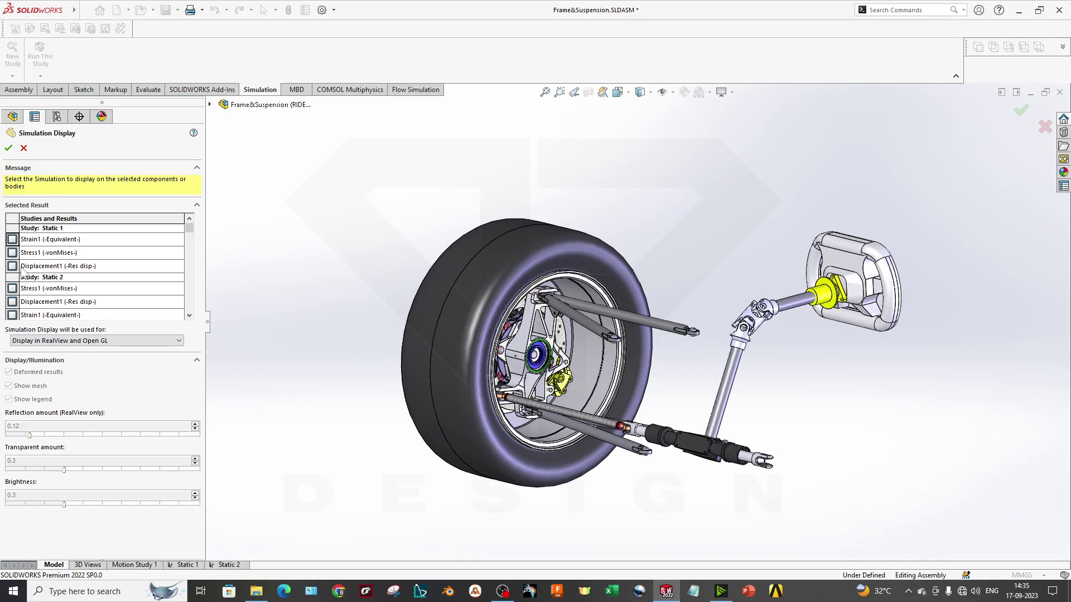
{"action": "left_click", "coordinate": [12, 253]}
{"action": "left_click", "coordinate": [12, 289]}
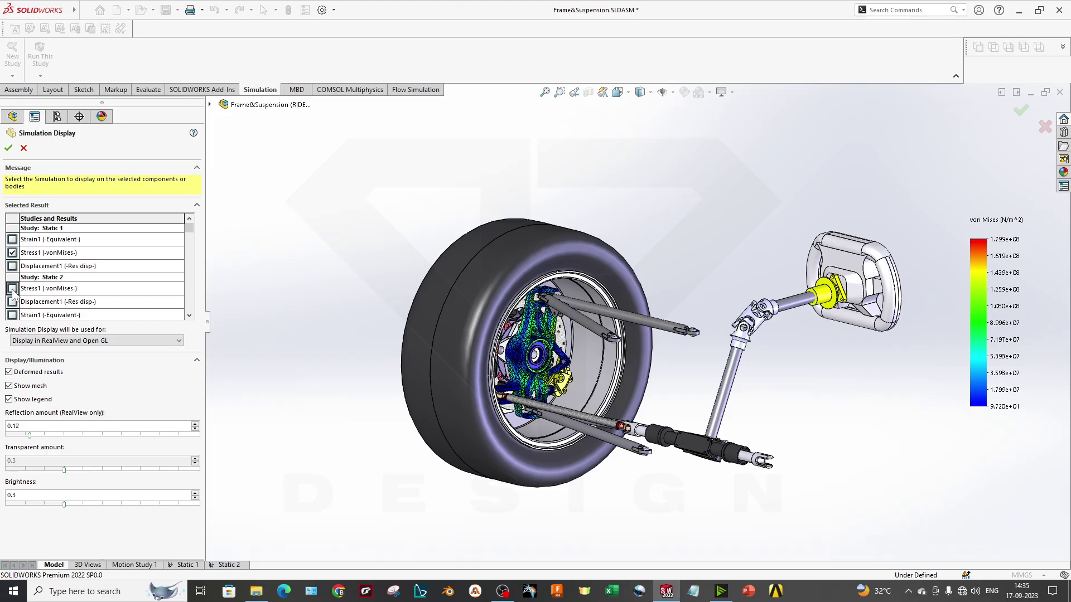
{"action": "left_click", "coordinate": [16, 289]}
Examine the von Mises stress plot and deformed mesh on the upright within the wheel and steering assembly from several angles.
{"action": "scroll", "coordinate": [825, 387], "scroll_direction": "up", "scroll_amount": 1}
{"action": "scroll", "coordinate": [919, 382], "scroll_direction": "down", "scroll_amount": 1}
{"action": "middle_click_drag", "start_coordinate": [381, 305], "coordinate": [386, 331]}
{"action": "scroll", "coordinate": [578, 290], "scroll_direction": "up", "scroll_amount": 1}
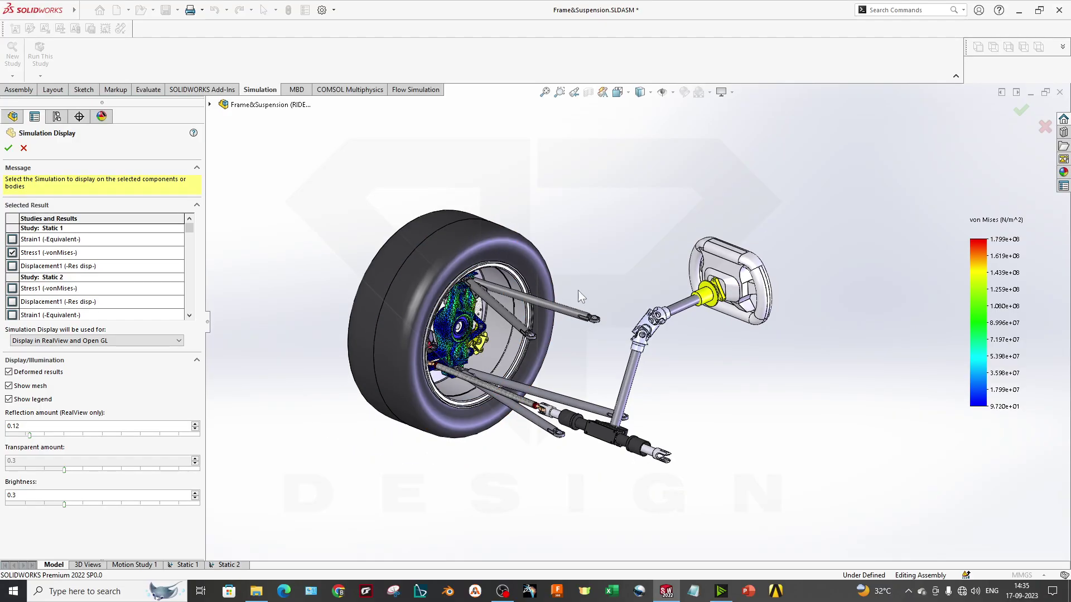
{"action": "scroll", "coordinate": [630, 315], "scroll_direction": "down", "scroll_amount": 1}
{"action": "middle_click_drag", "start_coordinate": [687, 340], "coordinate": [668, 337]}
{"action": "scroll", "coordinate": [668, 337], "scroll_direction": "up", "scroll_amount": 1}
{"action": "scroll", "coordinate": [628, 391], "scroll_direction": "down", "scroll_amount": 1}
{"action": "middle_click_drag", "start_coordinate": [627, 391], "coordinate": [621, 367]}
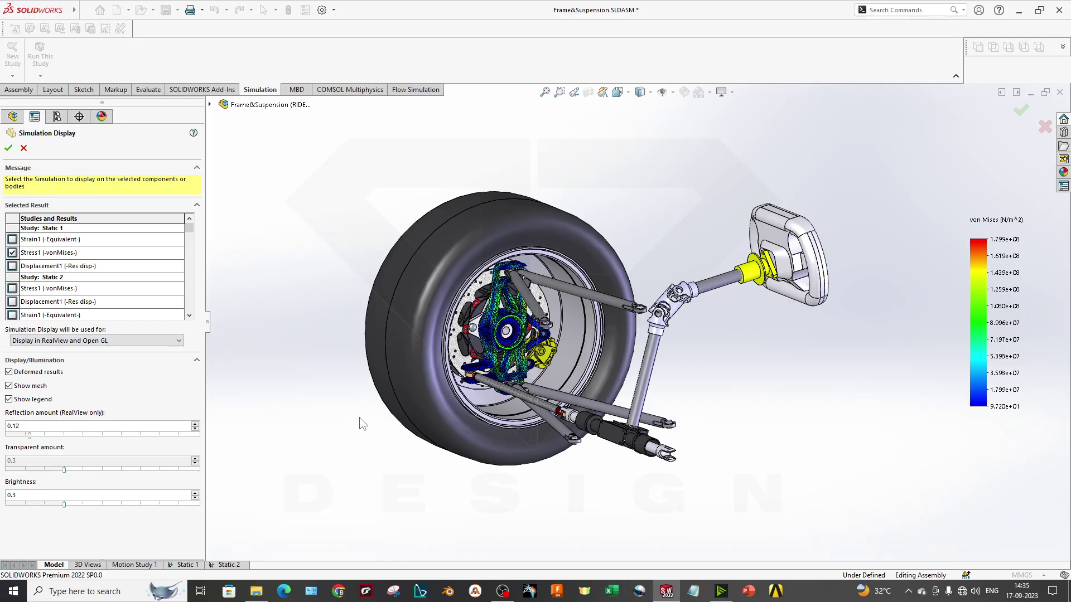
{"action": "scroll", "coordinate": [535, 318], "scroll_direction": "down", "scroll_amount": 1}
{"action": "scroll", "coordinate": [663, 433], "scroll_direction": "down", "scroll_amount": 1}
{"action": "middle_click_drag", "start_coordinate": [664, 434], "coordinate": [657, 422]}
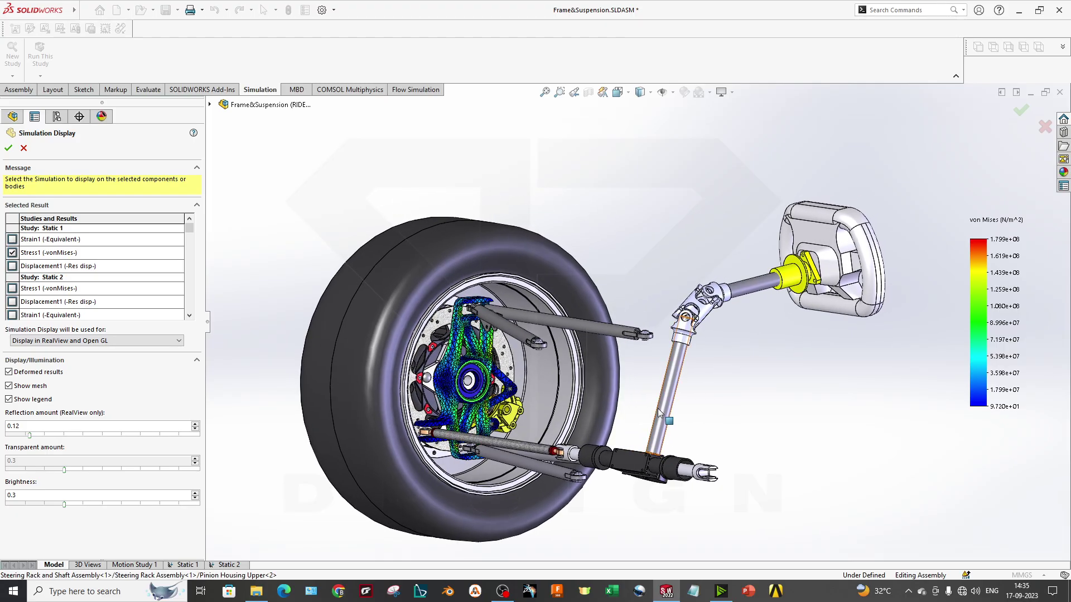
{"action": "scroll", "coordinate": [658, 354], "scroll_direction": "down", "scroll_amount": 1}
{"action": "scroll", "coordinate": [658, 353], "scroll_direction": "up", "scroll_amount": 1}
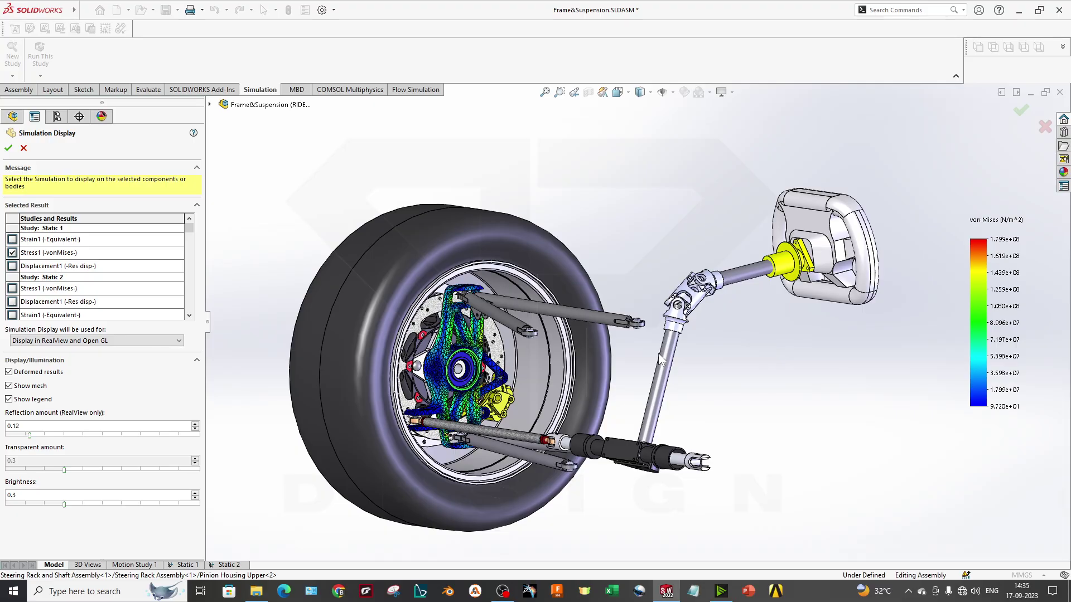
{"action": "scroll", "coordinate": [658, 354], "scroll_direction": "up", "scroll_amount": 1}
{"action": "scroll", "coordinate": [650, 353], "scroll_direction": "down", "scroll_amount": 2}
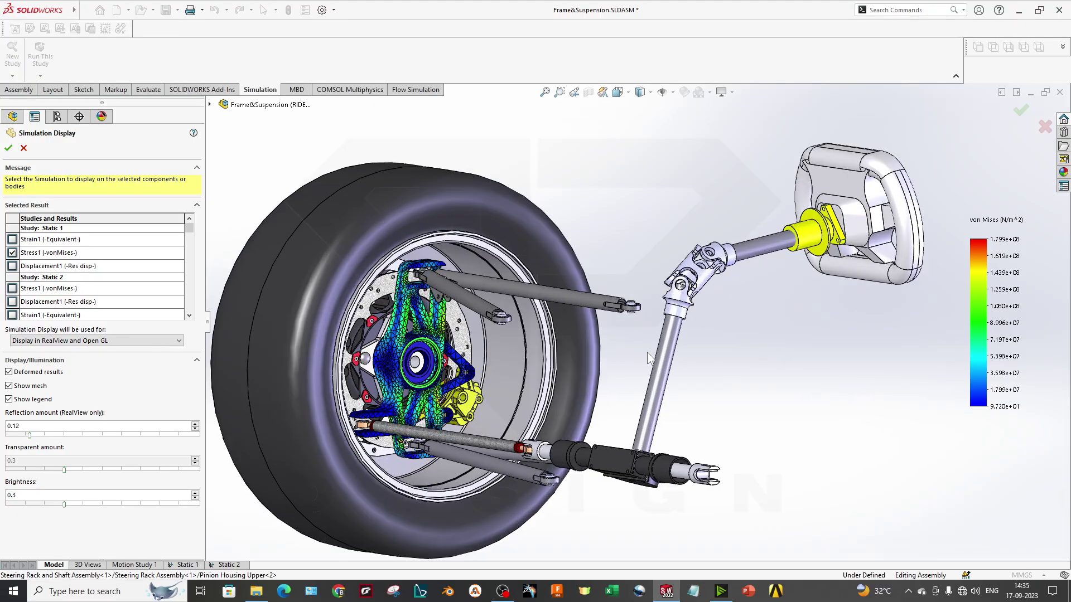
{"action": "middle_click_drag", "start_coordinate": [650, 353], "coordinate": [677, 296]}
{"action": "scroll", "coordinate": [677, 295], "scroll_direction": "up", "scroll_amount": 2}
{"action": "scroll", "coordinate": [677, 295], "scroll_direction": "down", "scroll_amount": 1}
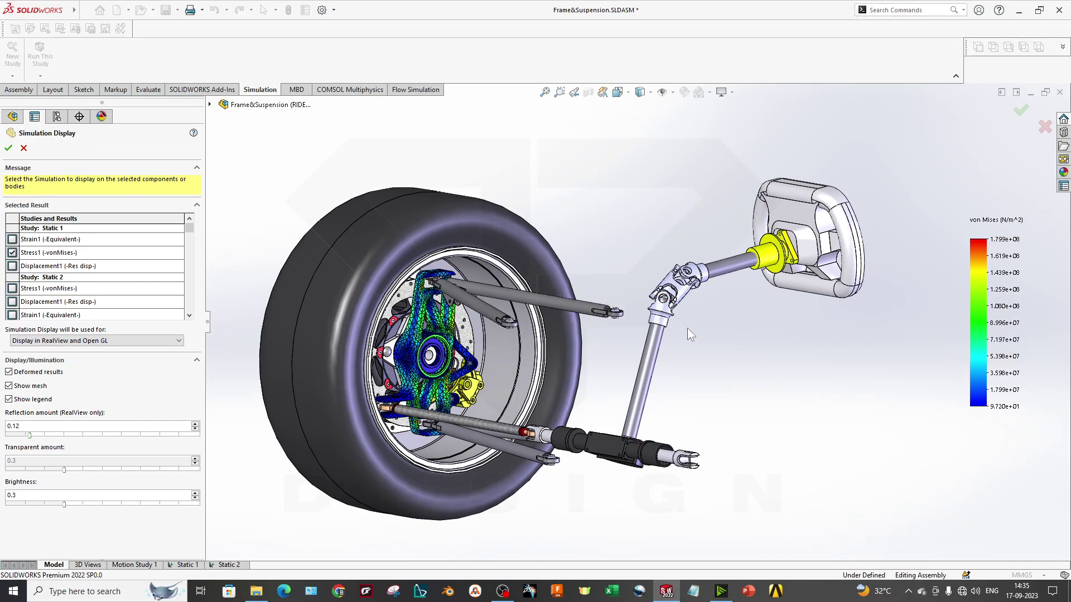
{"action": "scroll", "coordinate": [625, 281], "scroll_direction": "down", "scroll_amount": 1}
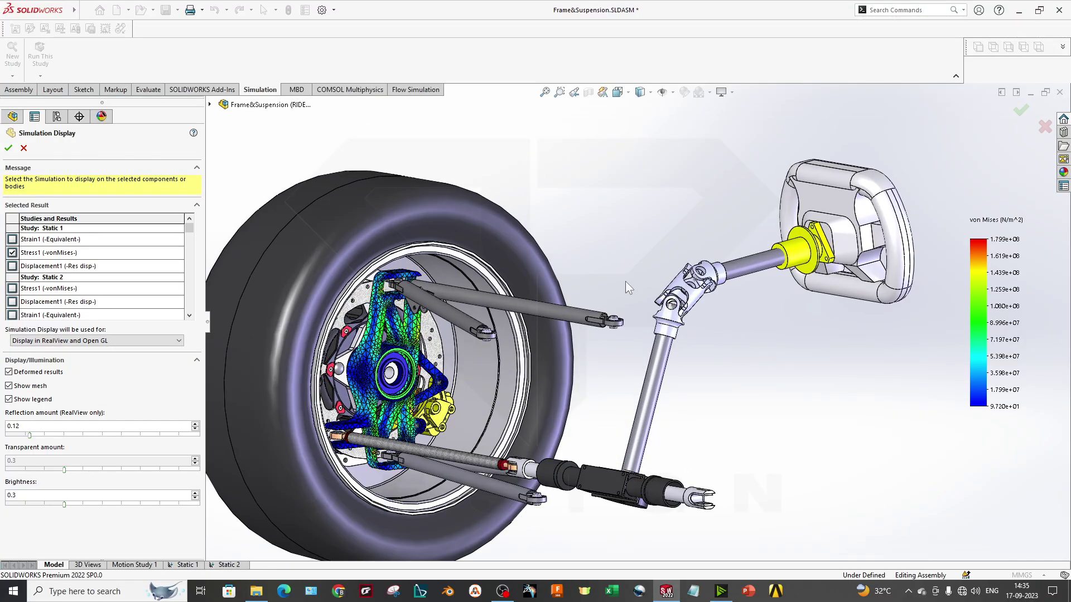